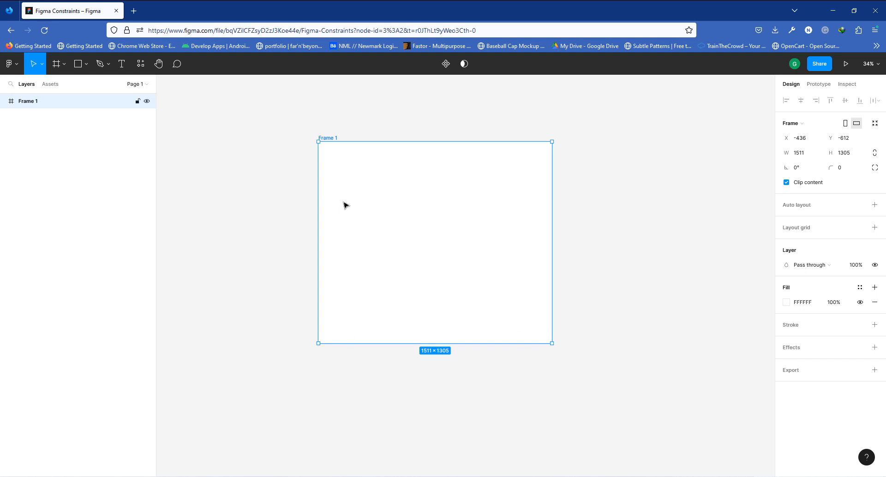
- Reposition Frame 1 and draw a circle about 994 × 994 px overlapping the frame's left edge
left_click_drag(370, 172, 423, 172)
left_click(76, 63)
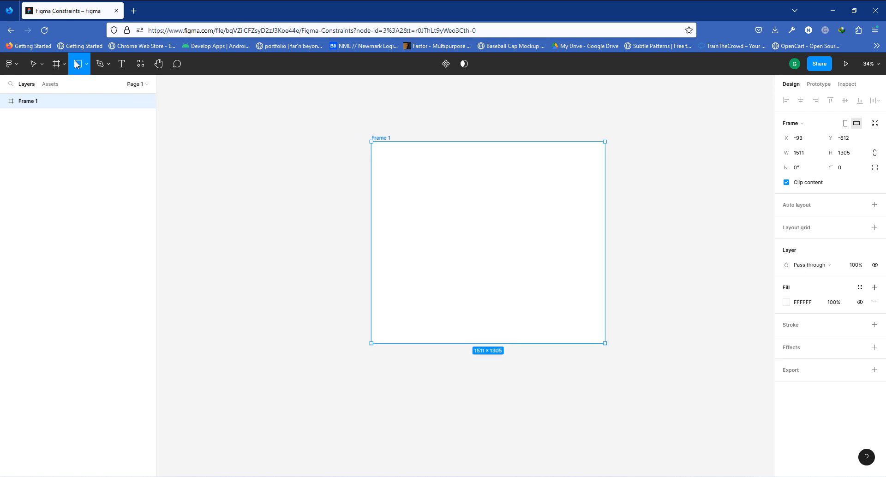
left_click(86, 64)
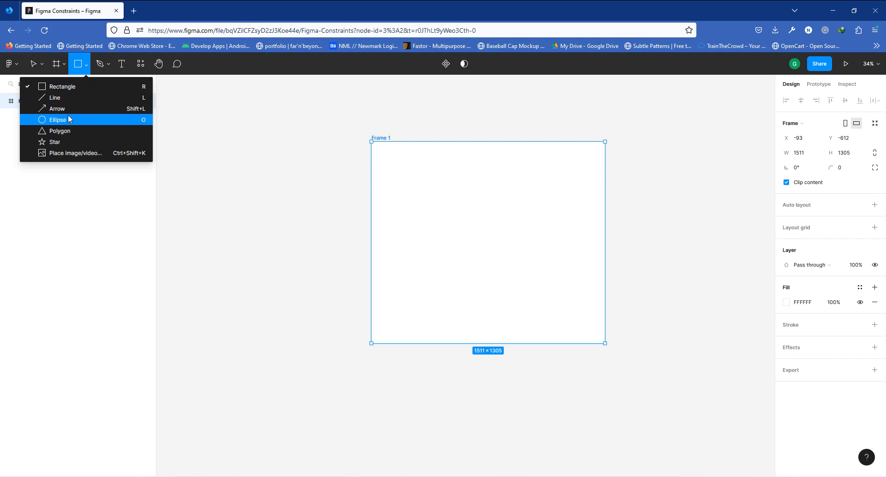
left_click(71, 120)
left_click_drag(264, 165, 415, 290)
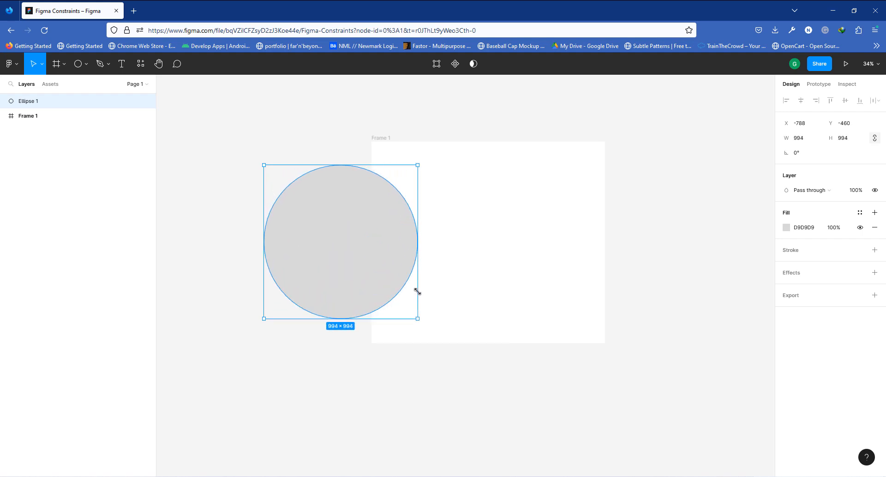
- Rearrange the circle and Frame 1 so they sit side by side on the canvas
left_click_drag(333, 223, 276, 223)
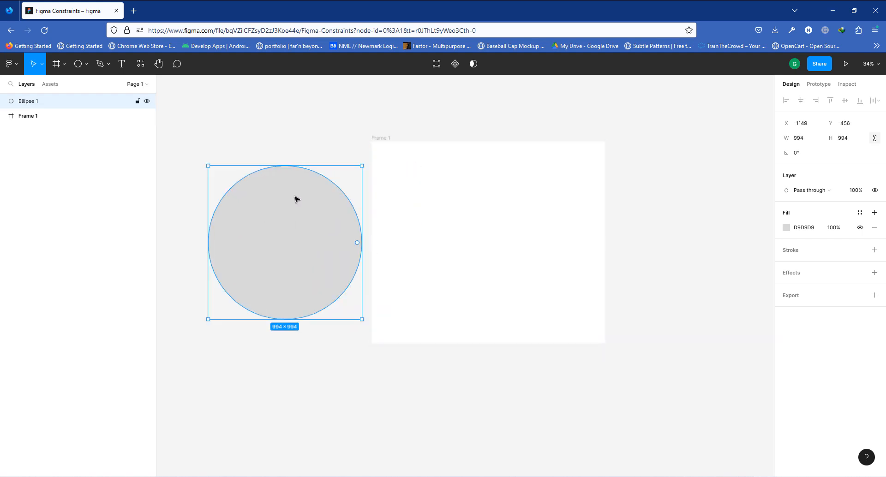
left_click_drag(384, 139, 433, 140)
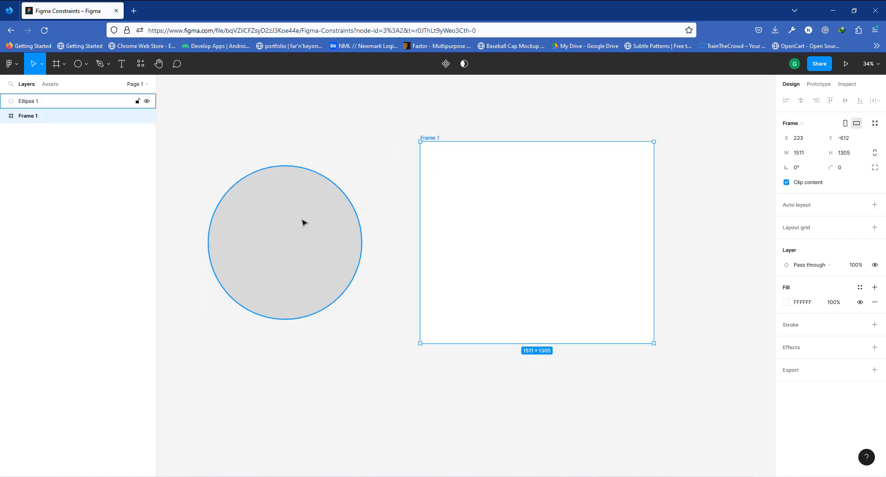
left_click_drag(303, 221, 339, 224)
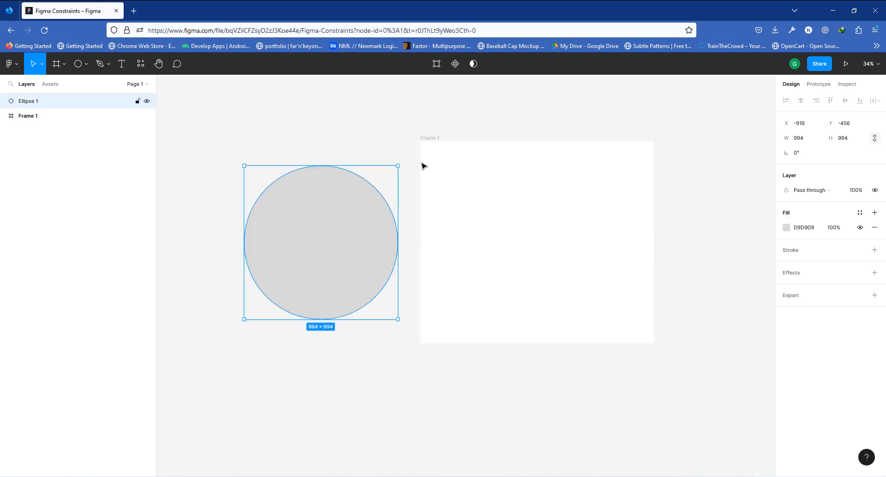
left_click(432, 139)
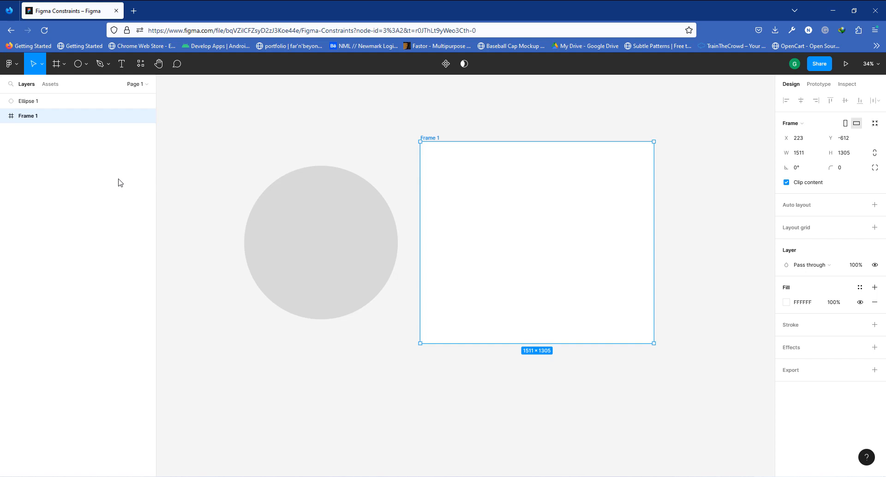
left_click(33, 106)
left_click(33, 118)
- Move the circle inside Frame 1 so it becomes a child of the frame
left_click(297, 253)
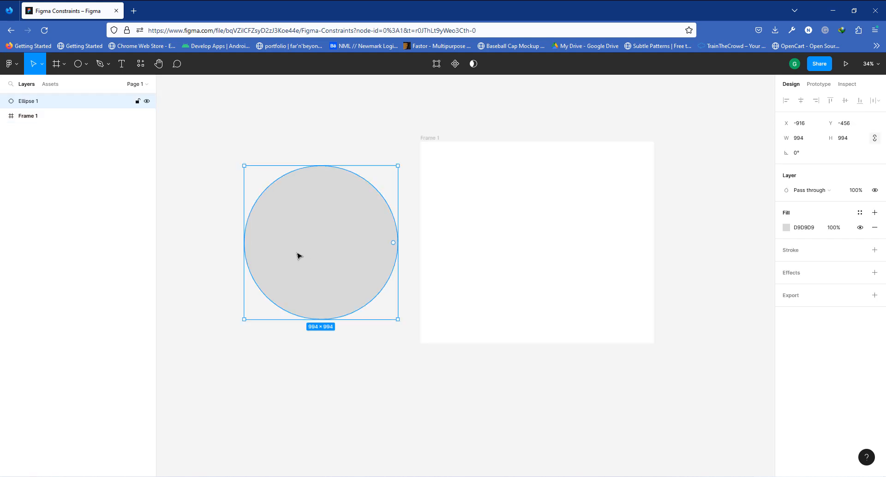
left_click_drag(293, 233, 507, 224)
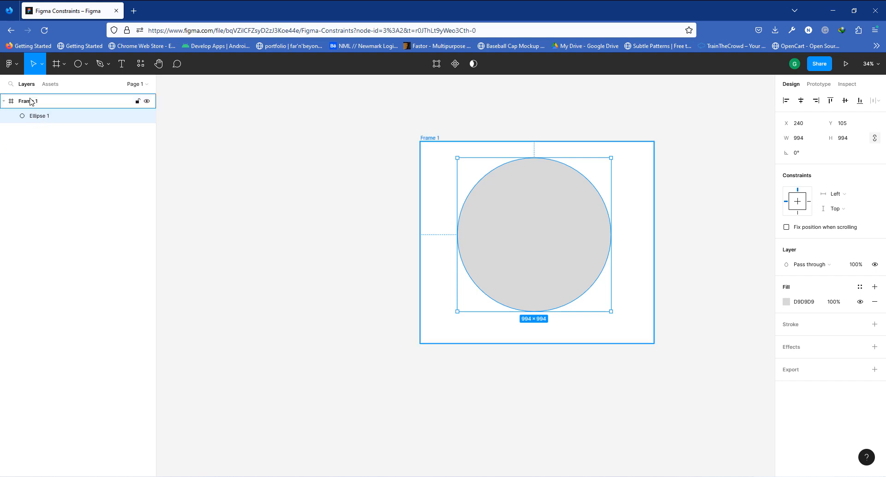
left_click(3, 101)
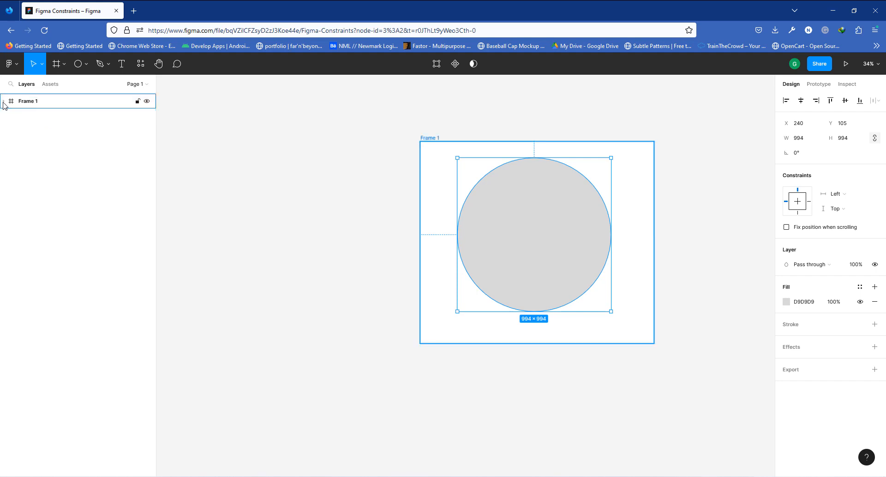
left_click(4, 101)
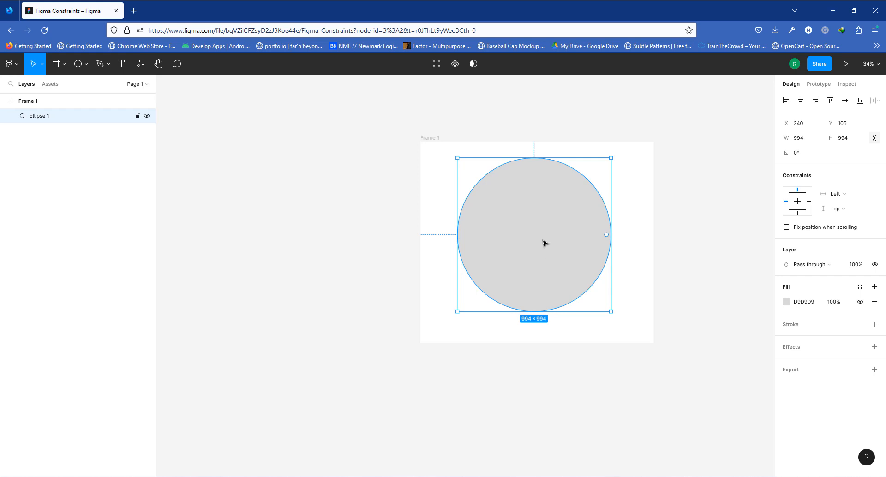
- Center the circle horizontally and vertically within Frame 1
left_click_drag(538, 222, 538, 234)
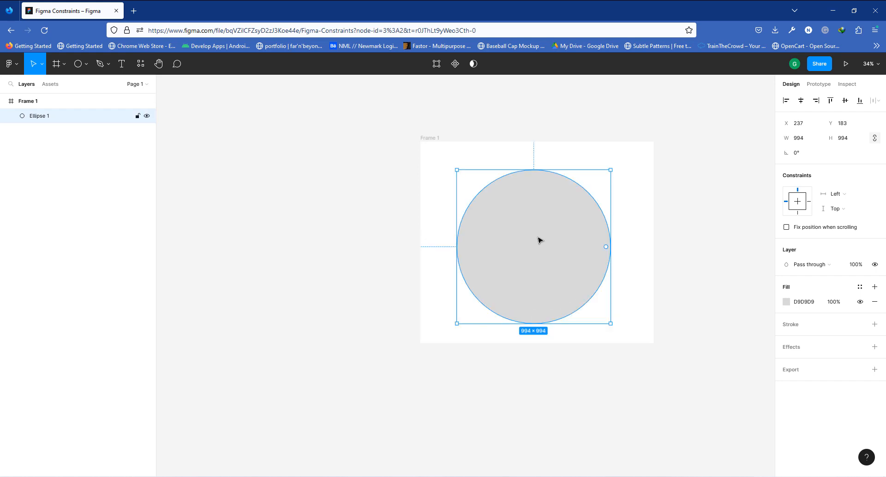
left_click(801, 103)
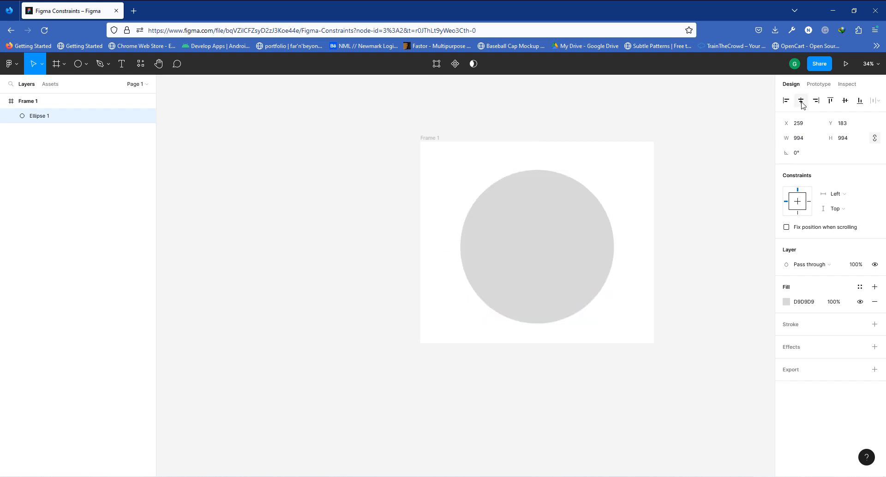
left_click(846, 102)
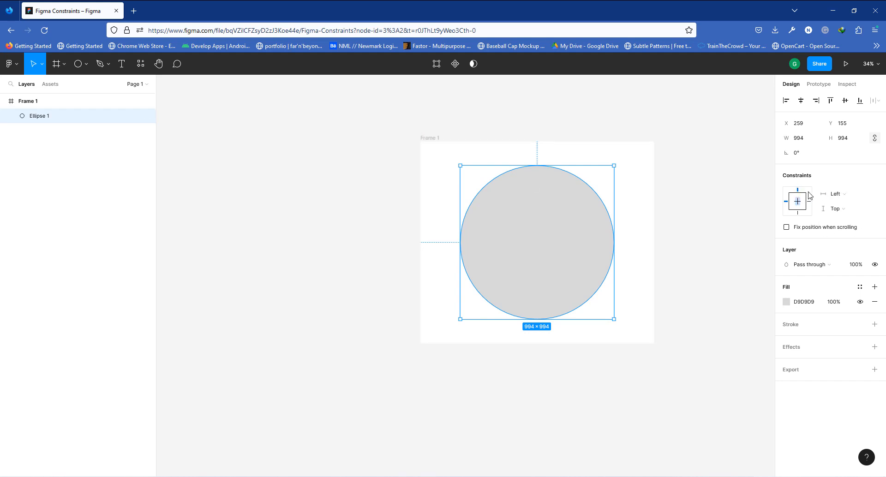
- Review the circle's horizontal and vertical constraint options without changing them
left_click(844, 196)
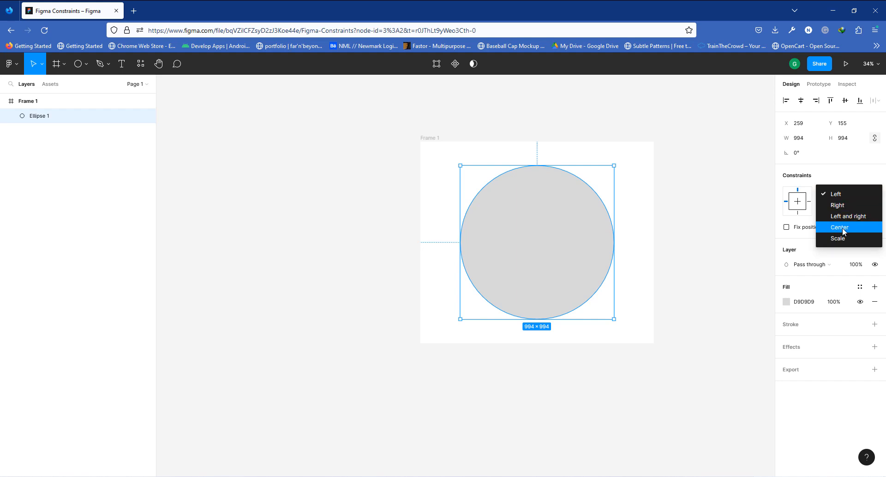
left_click(839, 175)
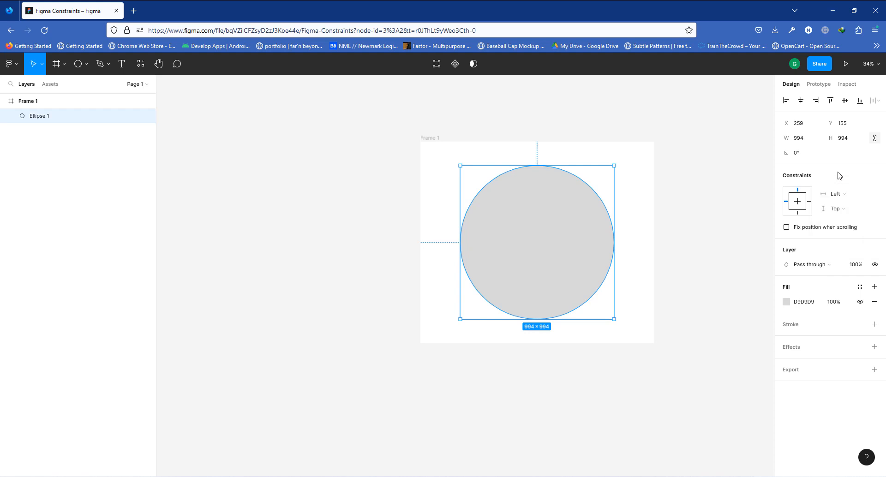
left_click(842, 210)
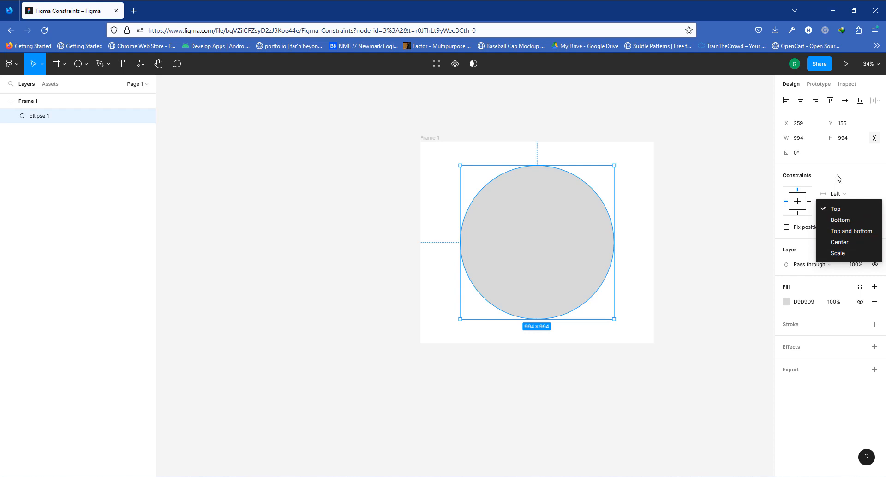
left_click(841, 192)
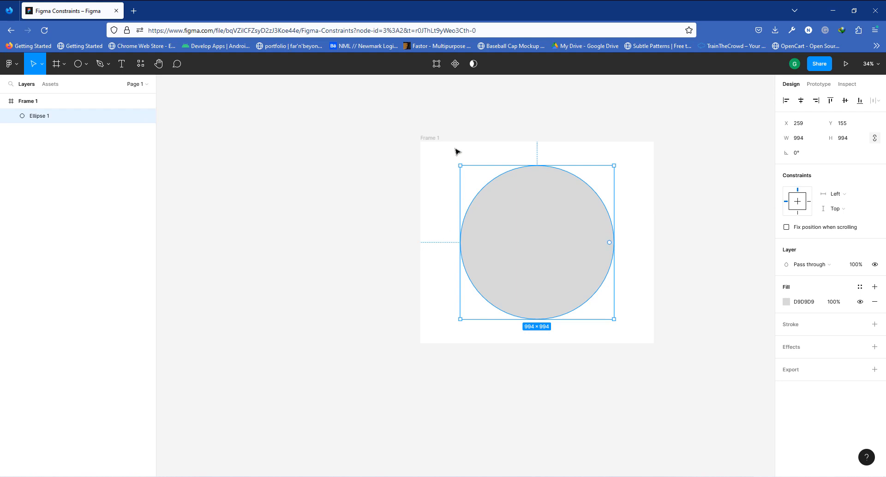
- Move Frame 1 left and stretch its width to test the circle's constraints, returning it to about 1529 px
left_click(431, 138)
left_click_drag(431, 138, 336, 138)
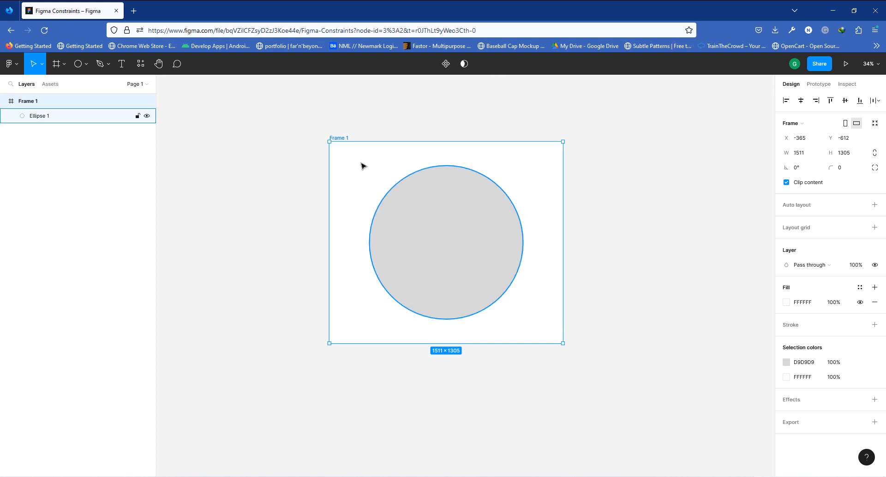
left_click(475, 244)
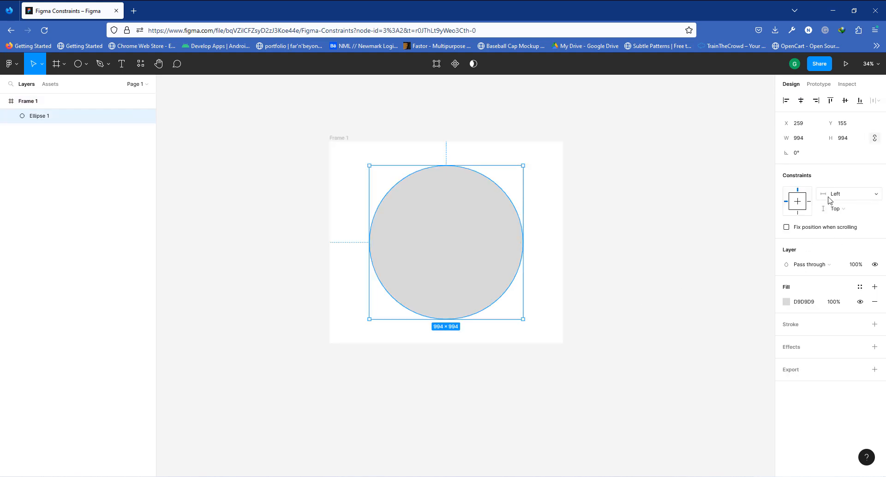
left_click(337, 138)
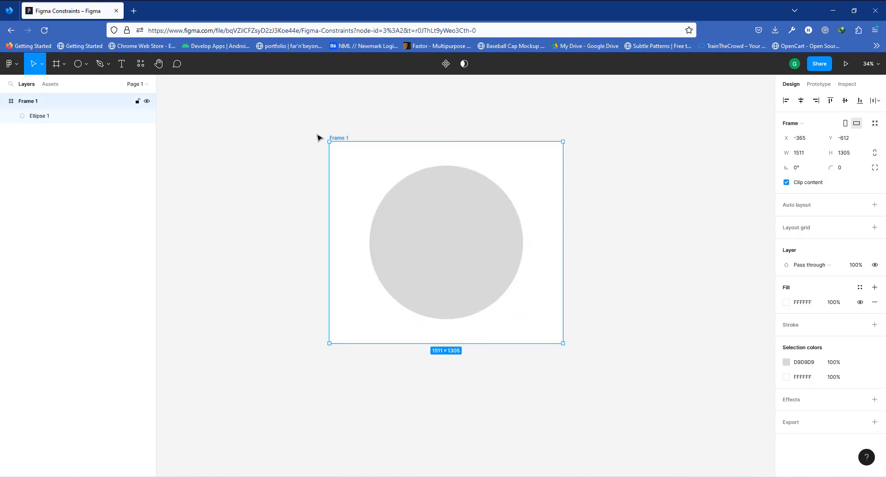
scroll(296, 135, "right", 3)
left_click_drag(269, 131, 263, 132)
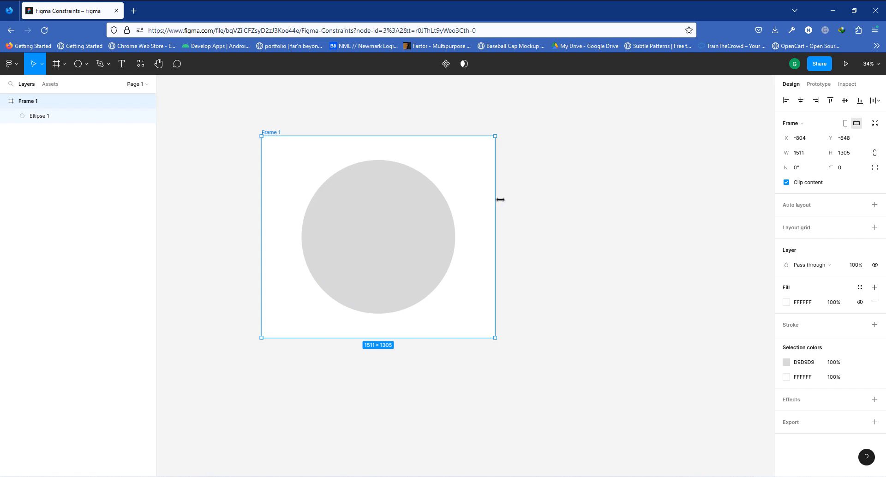
left_click_drag(500, 199, 655, 283)
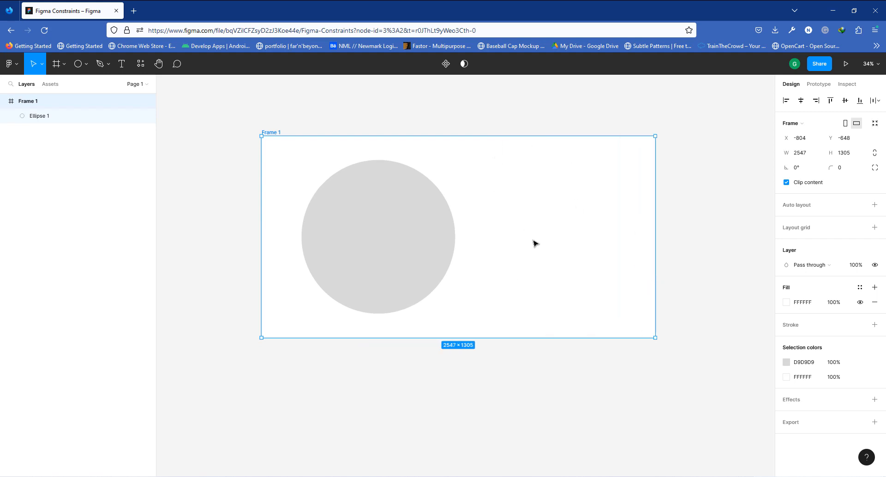
left_click_drag(656, 229, 483, 253)
- Nudge the circle right and set its horizontal constraint to Right
left_click_drag(350, 236, 383, 237)
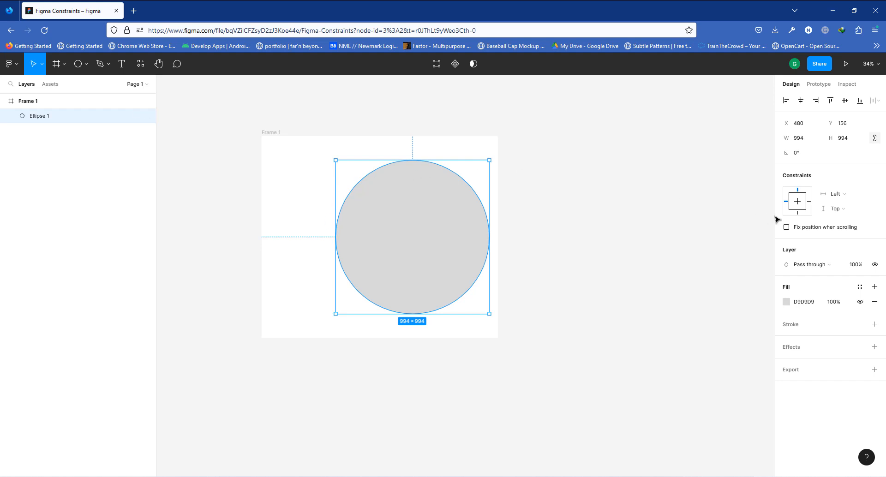
left_click(835, 197)
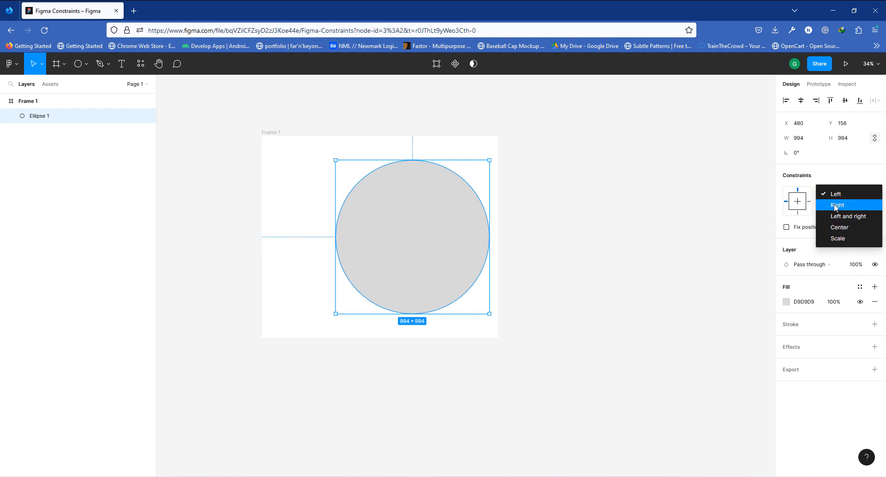
left_click(836, 206)
- Widen Frame 1 to about 2186 px to test the circle's Right constraint
left_click(276, 133)
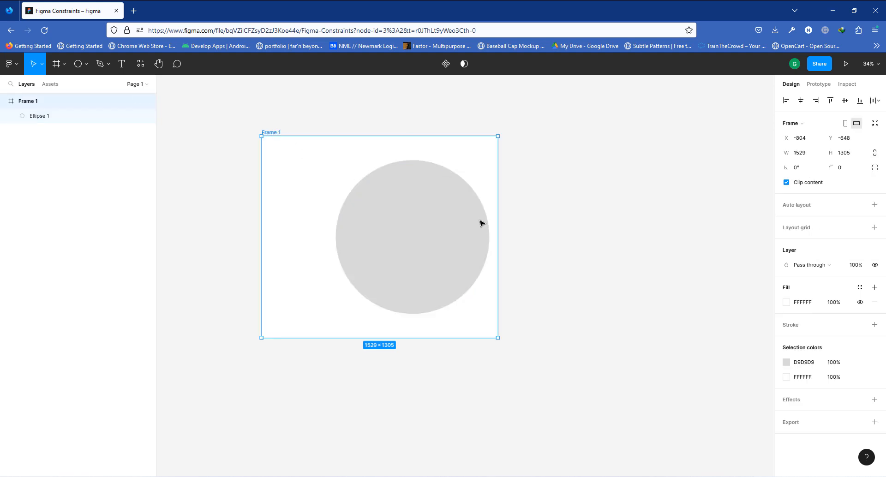
left_click_drag(498, 220, 600, 237)
left_click(524, 236)
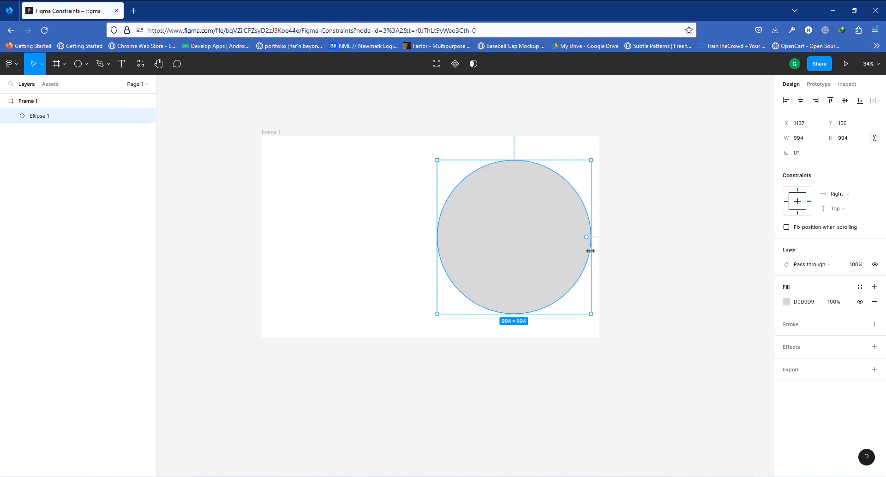
left_click(270, 134)
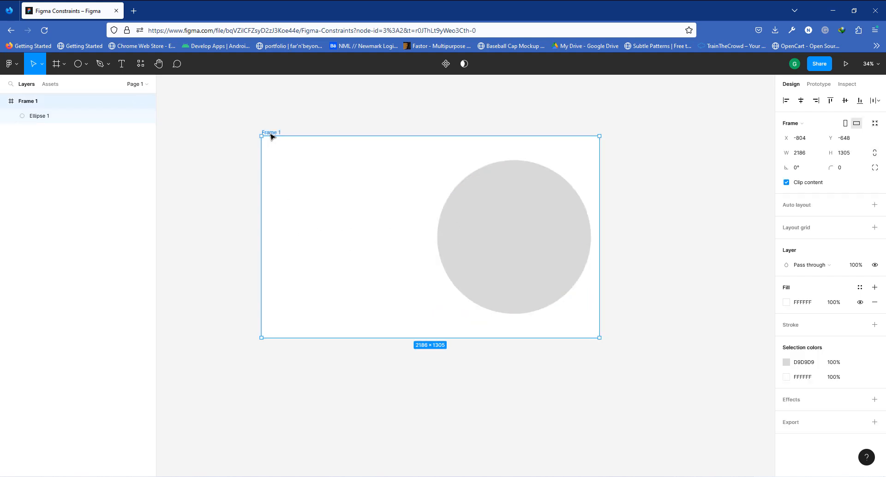
left_click(543, 241)
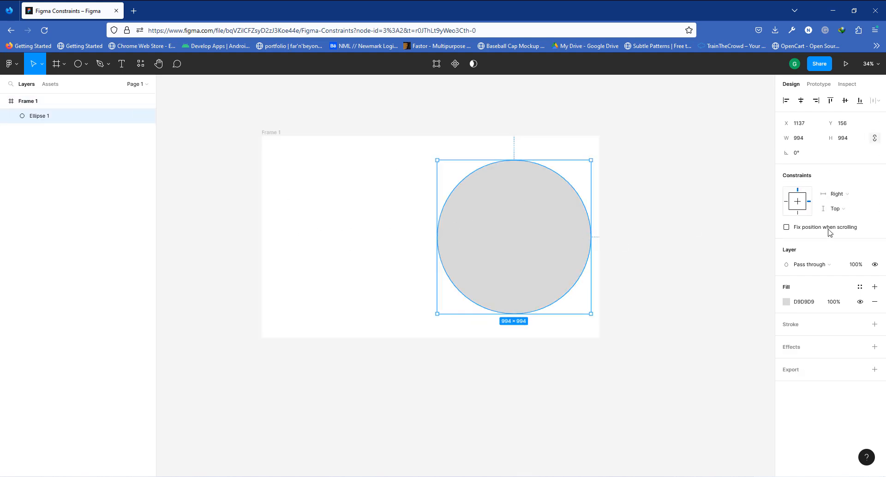
- Set the circle's horizontal constraint to Left and right and center it horizontally in the frame
left_click(838, 194)
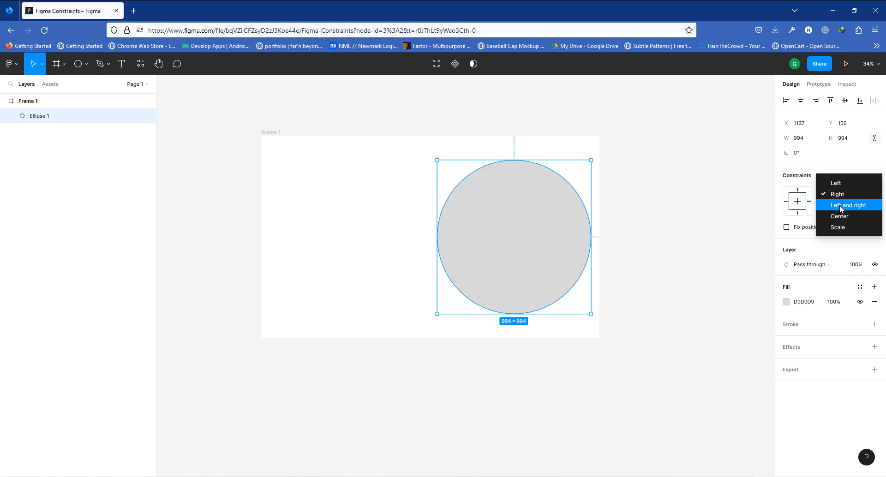
left_click(839, 205)
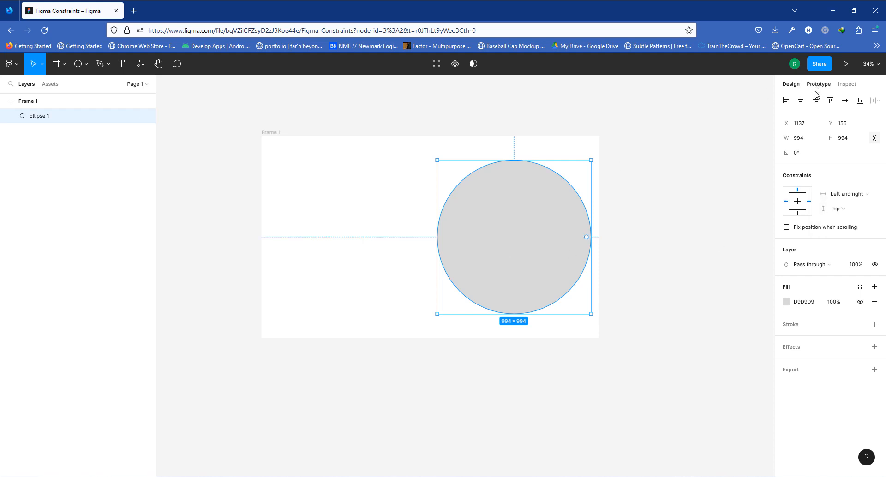
left_click(801, 100)
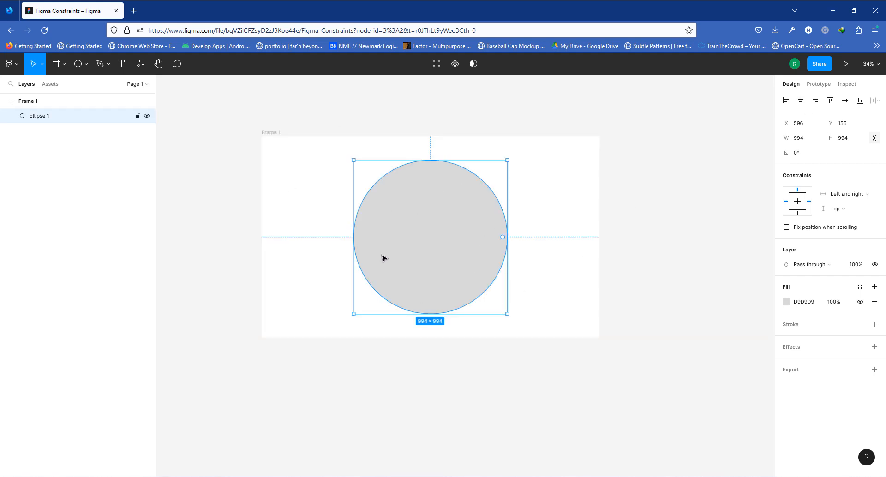
- Widen Frame 1 to about 4456 px to see the circle stretch with the frame
left_click(272, 135)
scroll(416, 204, "down", 1)
scroll(415, 204, "down", 4)
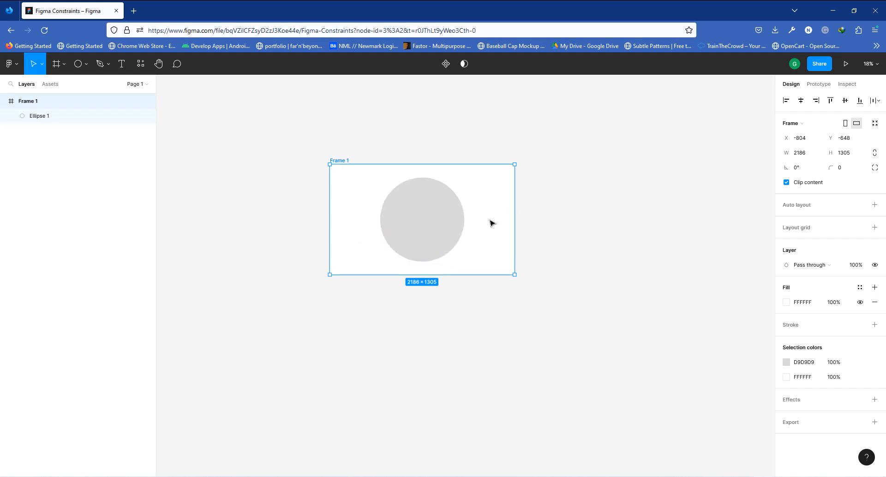
left_click_drag(518, 212, 707, 218)
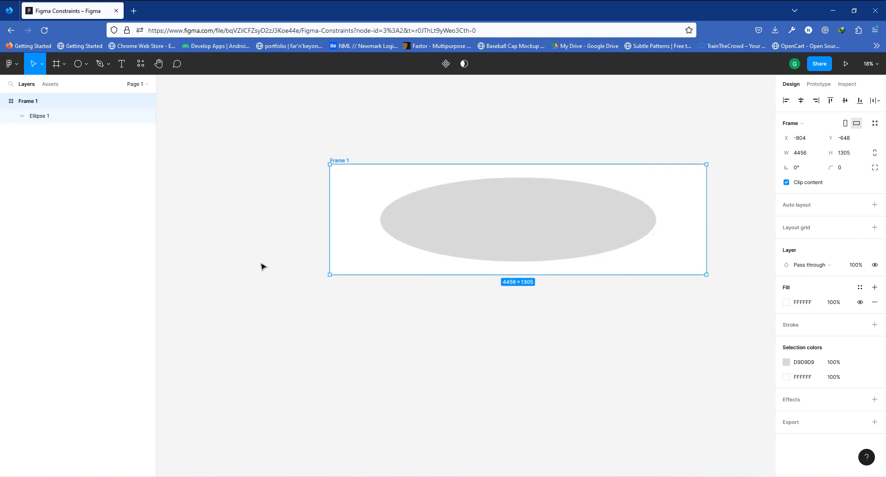
- Narrow Frame 1 back to about 2186 px wide
scroll(261, 267, "down", 3)
left_click_drag(530, 233, 413, 252)
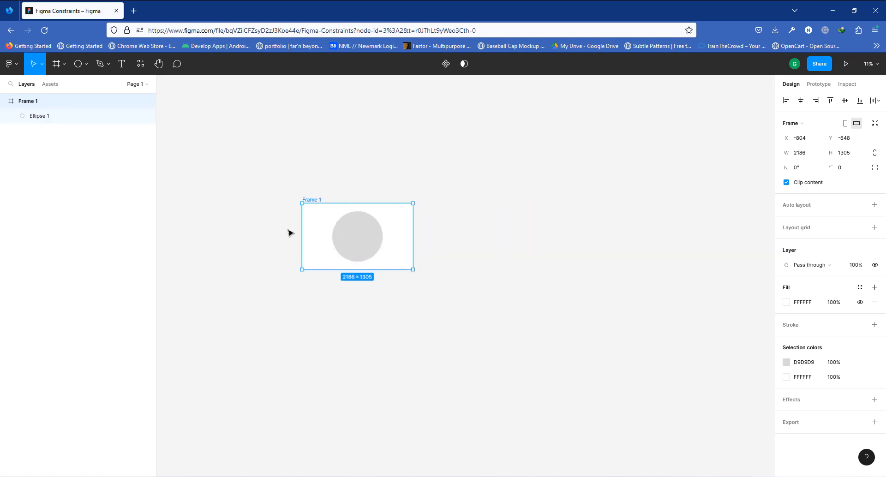
- Move Frame 1, stretch it leftward to about 6176 px, and undo the stretch
left_click_drag(315, 201, 512, 164)
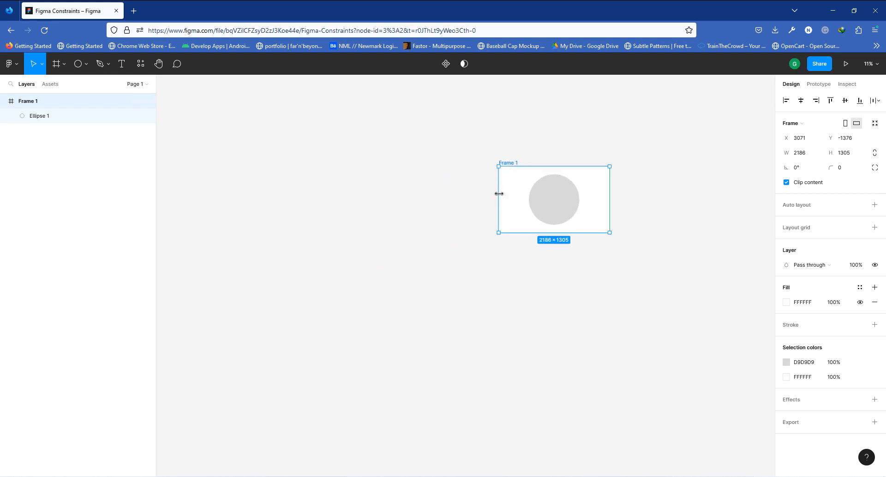
left_click_drag(498, 194, 295, 199)
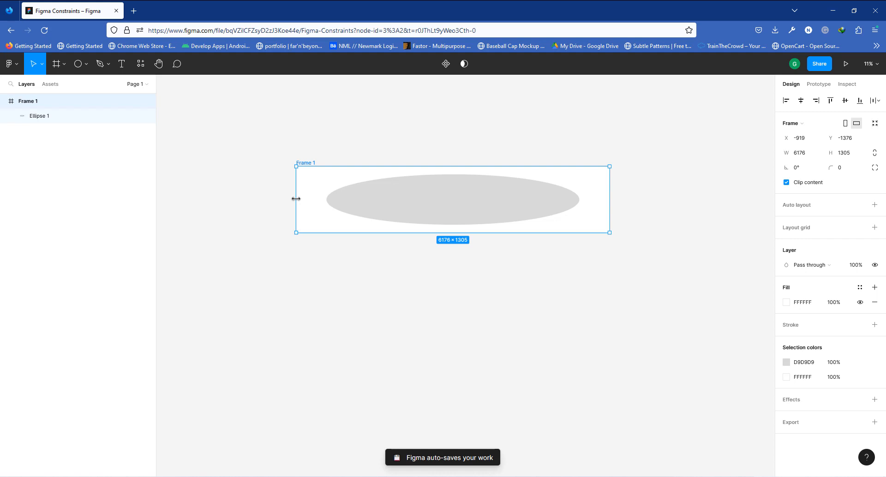
key("ctrl+z")
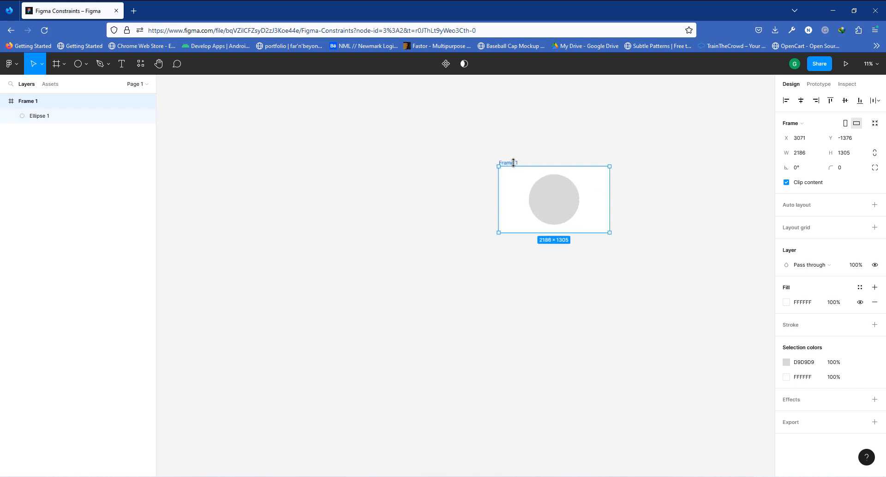
- Reposition Frame 1 and move the circle out of the frame onto the empty canvas
left_click_drag(514, 163, 428, 179)
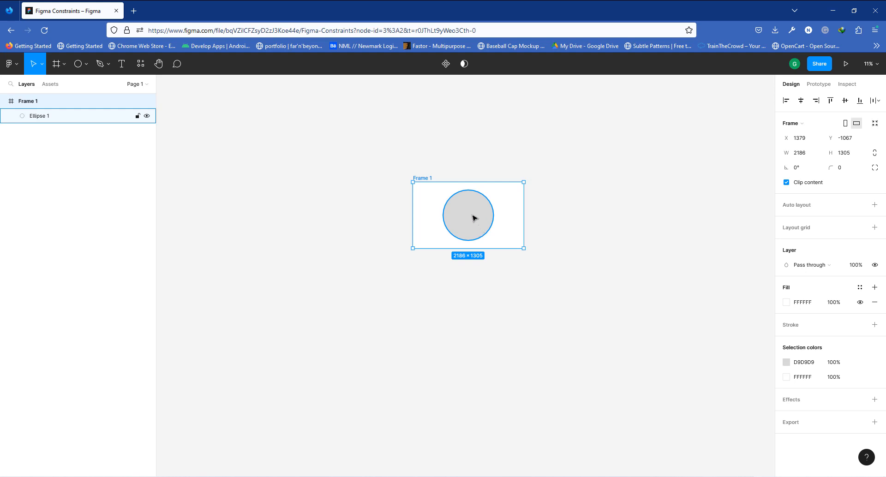
left_click_drag(474, 218, 305, 276)
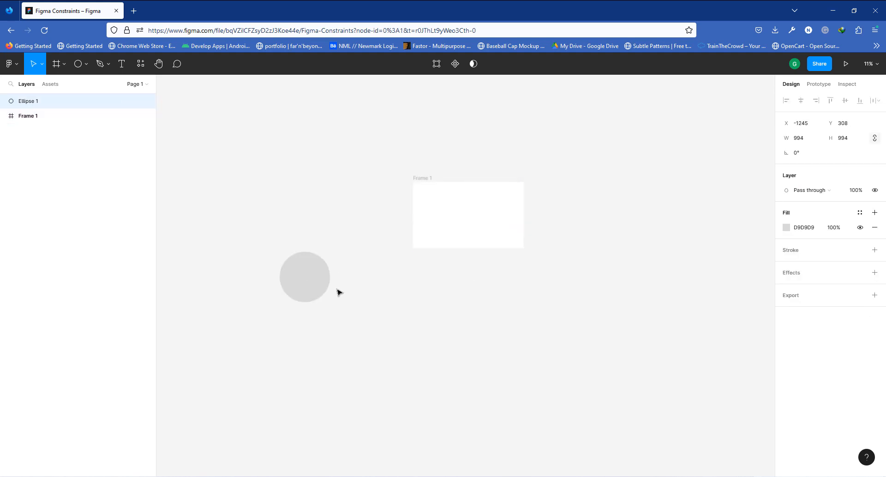
- Draw a rectangle about 1264 × 455 px inside Frame 1 and set its horizontal constraint to Left and right
left_click(85, 64)
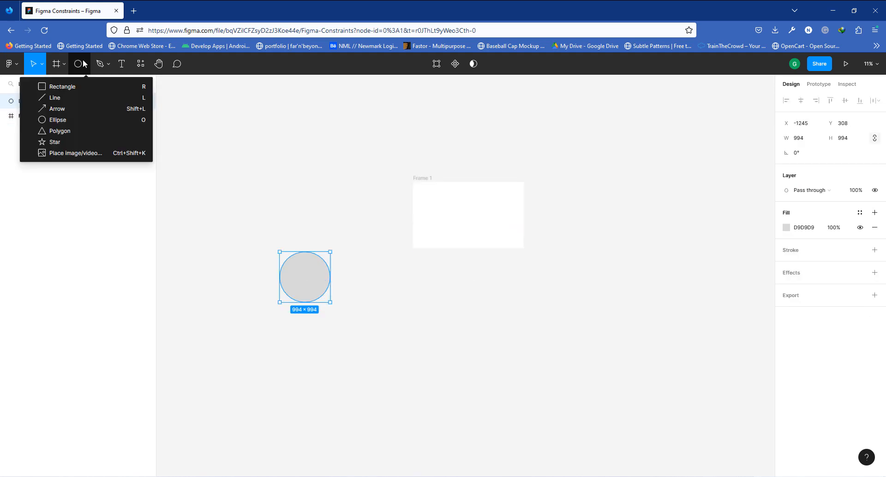
left_click(61, 87)
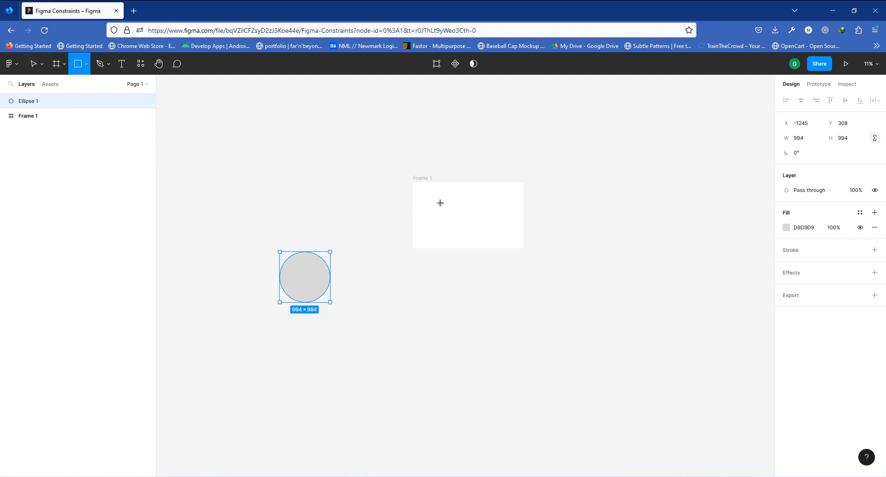
left_click_drag(440, 203, 504, 226)
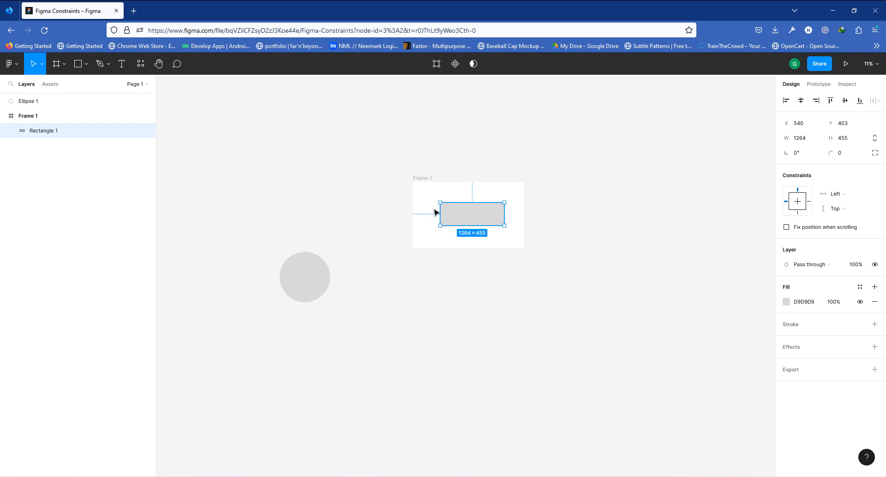
left_click(836, 195)
left_click(845, 216)
- Widen Frame 1 to about 5615 px to test the rectangle's stretching, and undo the resize
left_click(418, 180)
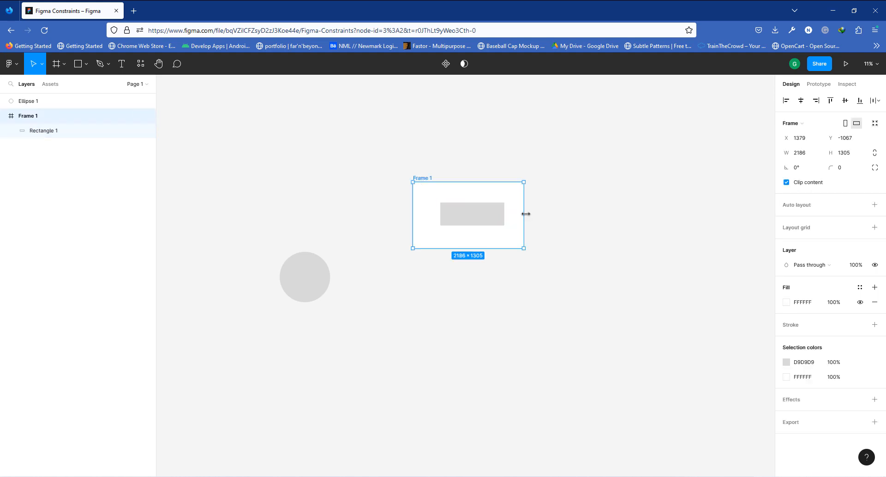
left_click_drag(533, 213, 698, 224)
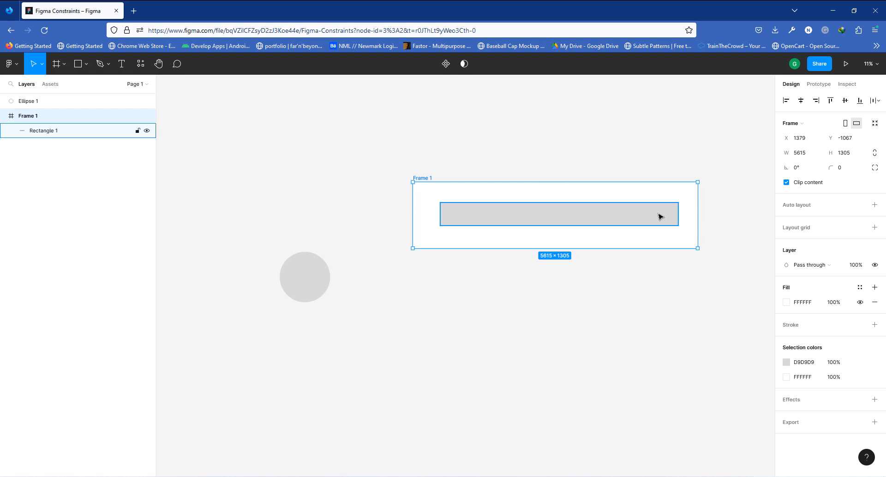
key("ctrl+z")
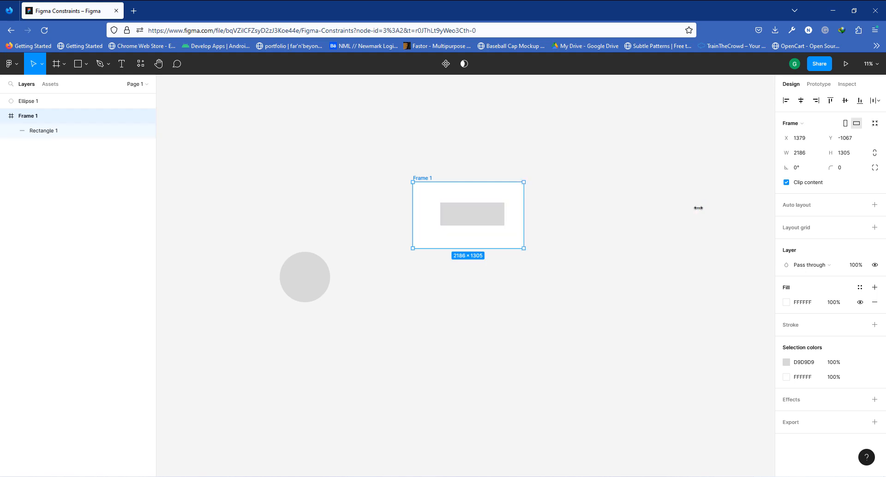
- Stretch Frame 1 leftward to about 4957 px and undo the resize
left_click_drag(412, 205, 271, 202)
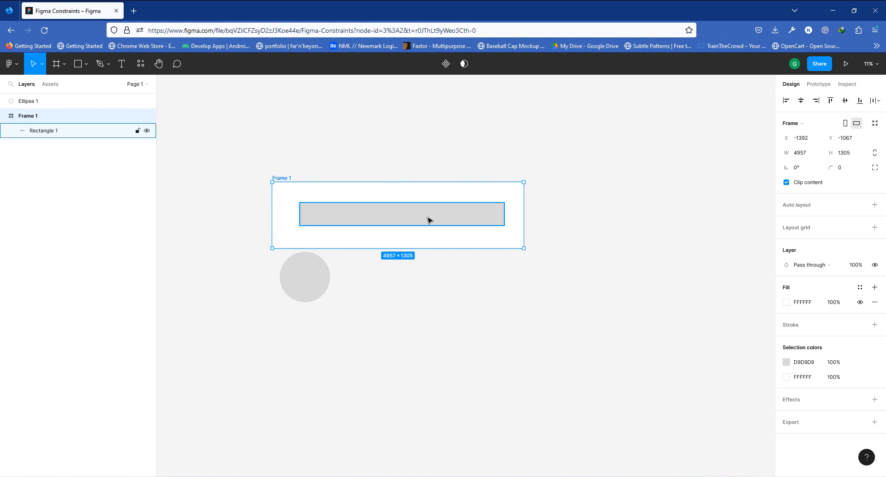
key("ctrl+z")
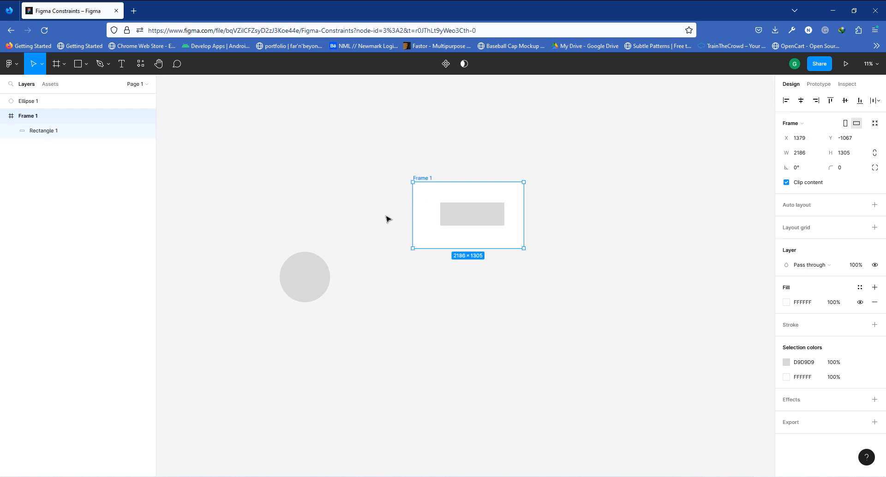
- Set the rectangle's horizontal constraint to Center
left_click(461, 216)
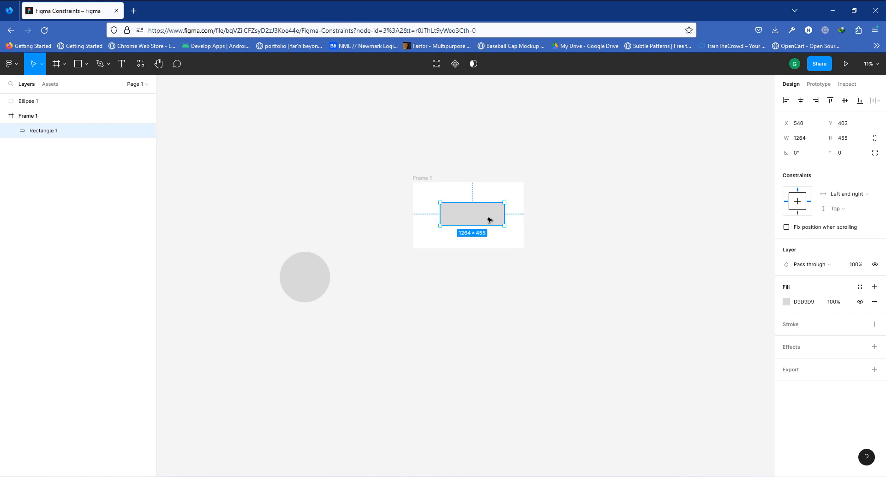
left_click(846, 194)
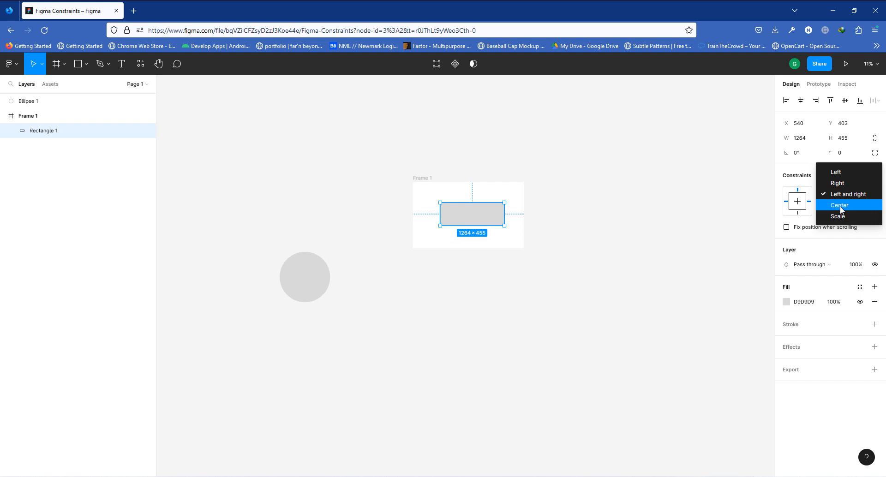
left_click(840, 206)
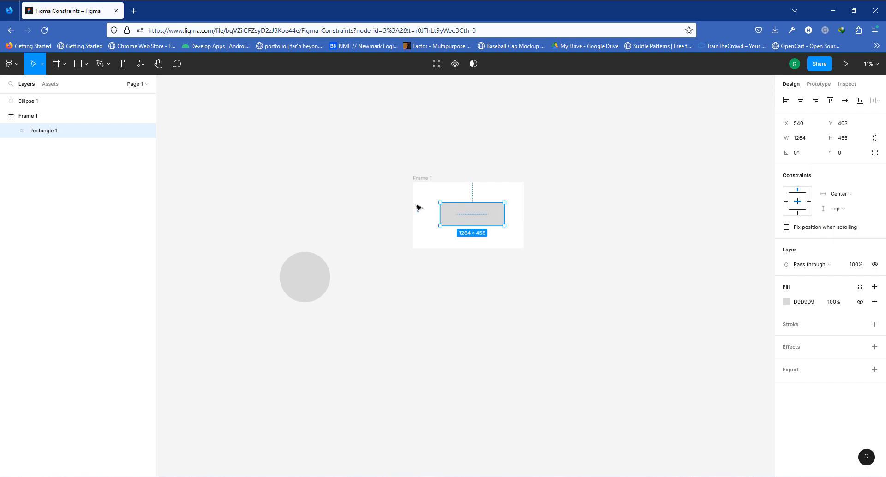
- Widen Frame 1 to about 3344 px to test the Center constraint, and undo the resize
left_click(415, 181)
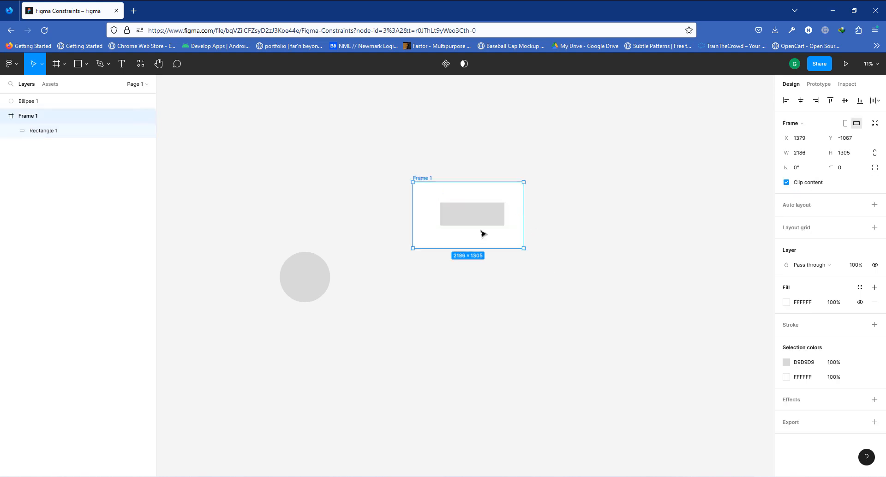
scroll(512, 208, "up", 3)
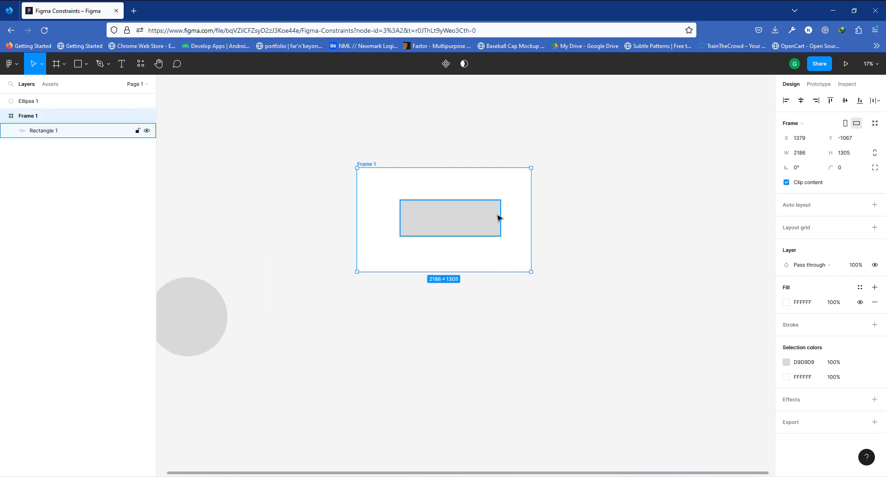
scroll(498, 215, "up", 2)
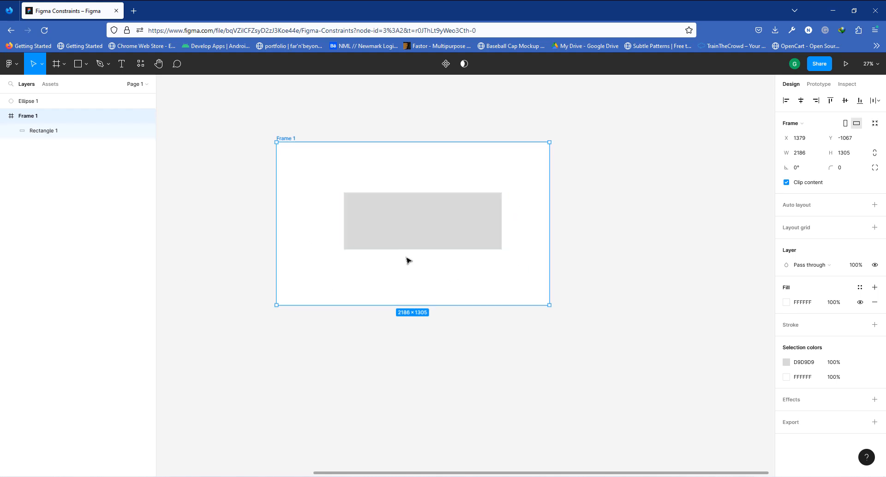
left_click_drag(549, 209, 694, 236)
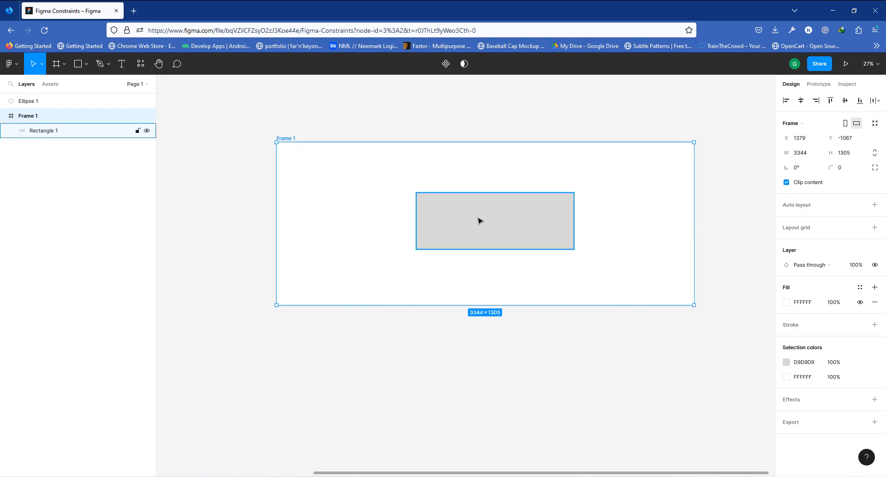
key("ctrl+z")
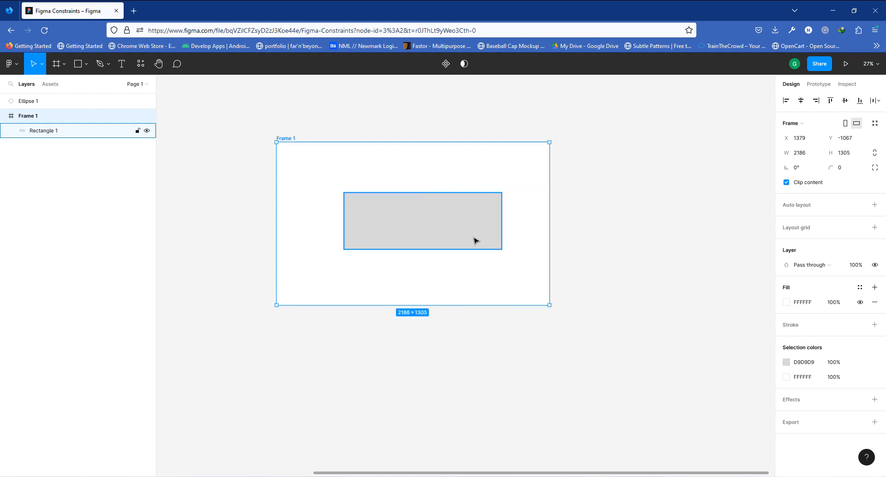
- Set the rectangle's horizontal constraint to Scale
left_click(425, 221)
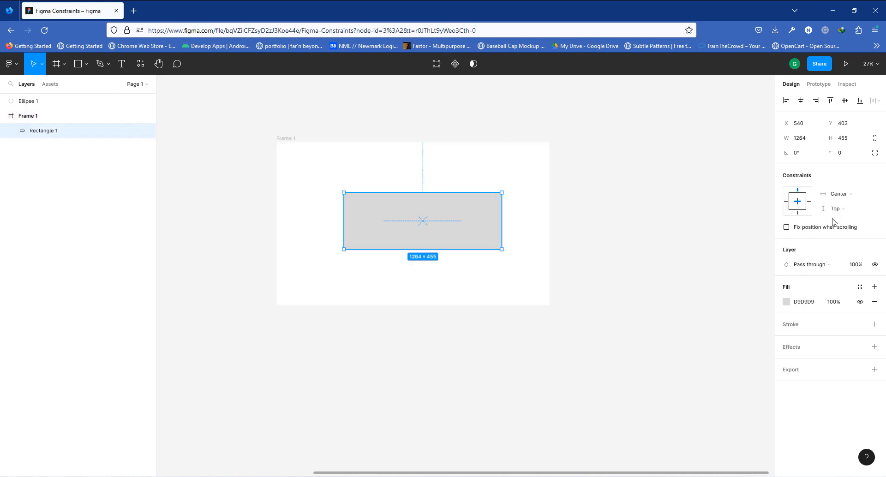
left_click(836, 196)
left_click(838, 206)
- Set the rectangle's horizontal constraint to Left
left_click(286, 137)
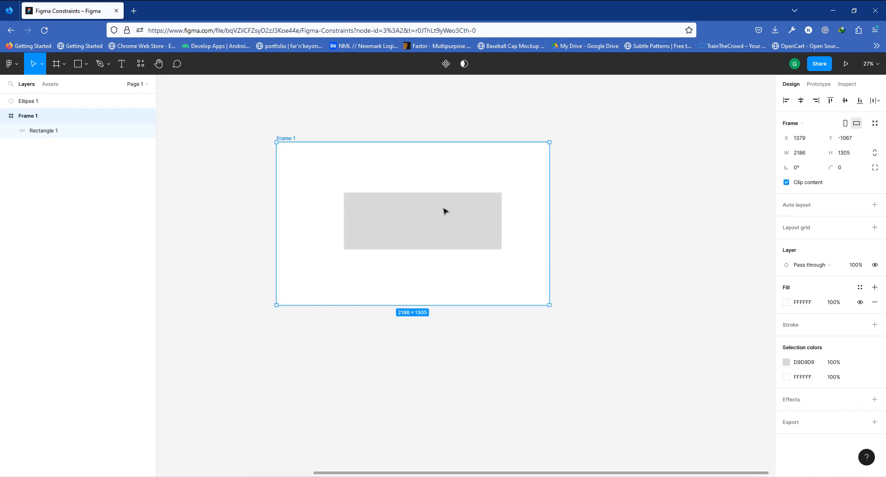
scroll(397, 209, "down", 4)
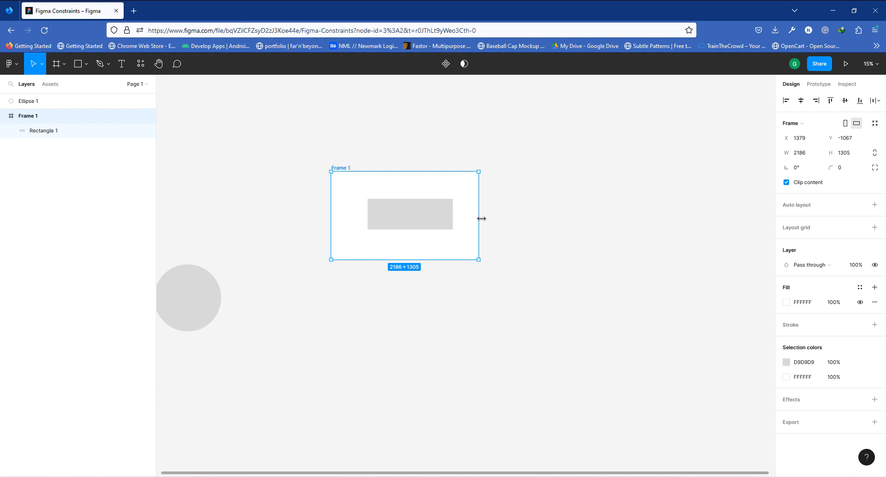
mouse_move(493, 218)
left_mouse_down()
mouse_move(728, 217)
mouse_move(423, 226)
mouse_move(730, 224)
mouse_move(459, 225)
mouse_move(718, 226)
mouse_move(479, 226)
left_mouse_up()
key("Return")
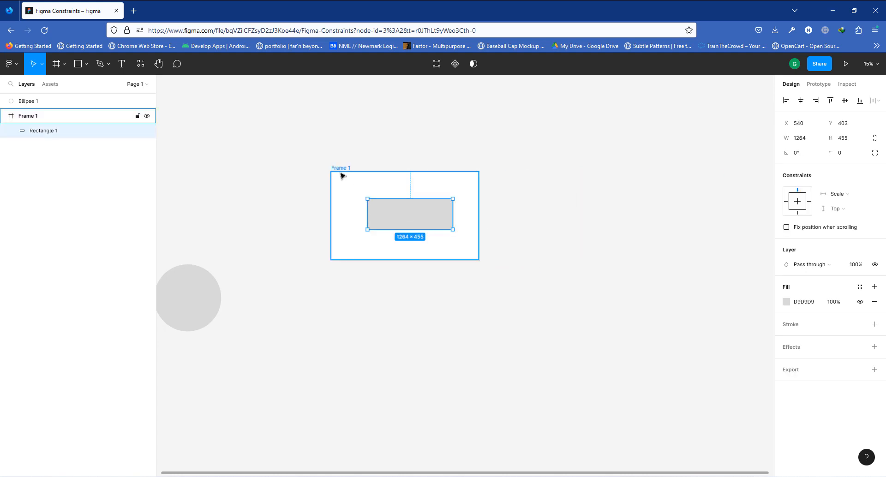
scroll(340, 176, "up", 1)
scroll(342, 177, "up", 1)
left_click(842, 194)
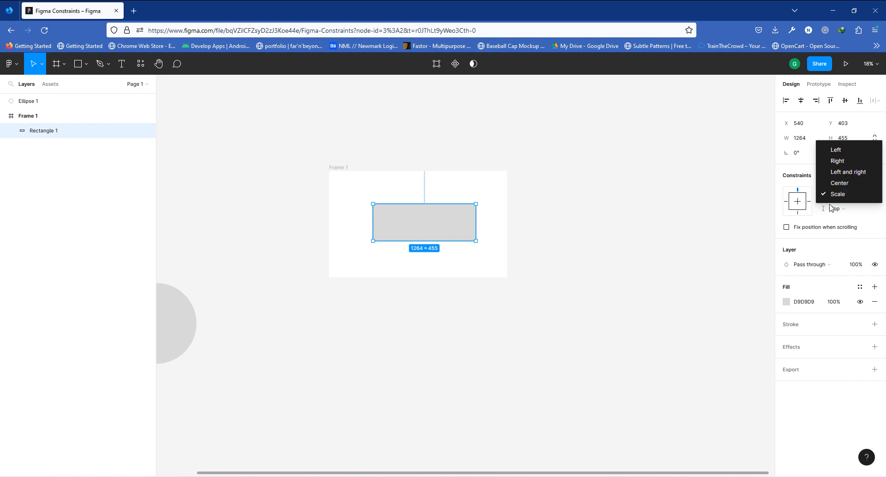
left_click(834, 150)
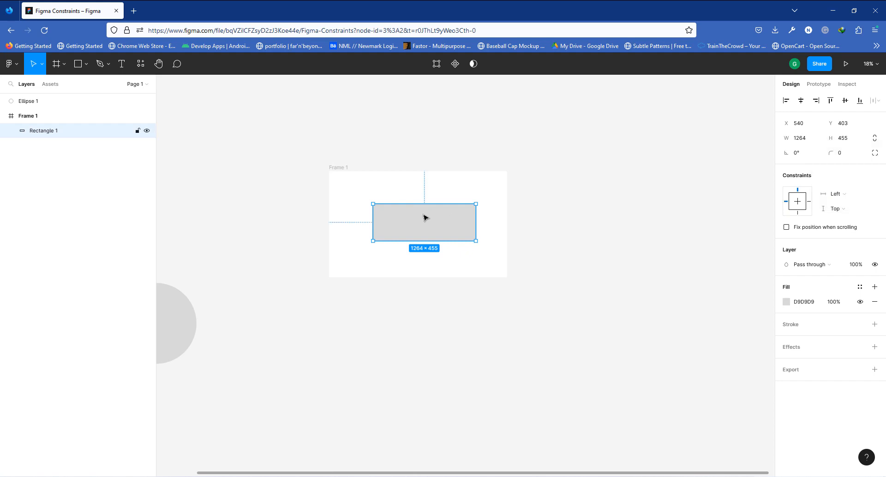
- Shorten Frame 1's height slightly from its bottom edge
left_click(338, 169)
left_click(418, 227)
left_click(338, 167)
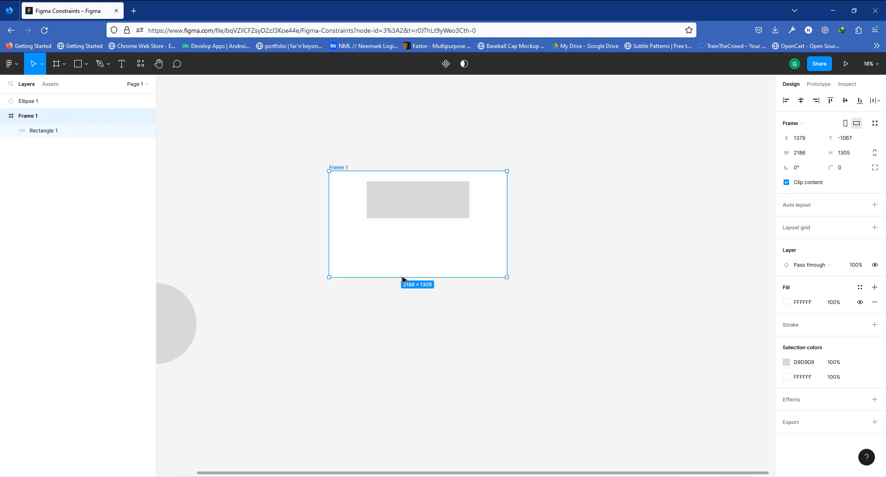
left_click_drag(404, 278, 428, 259)
- Move the rectangle down to Frame 1's bottom edge and set its vertical constraint to Bottom
left_click_drag(428, 202, 429, 243)
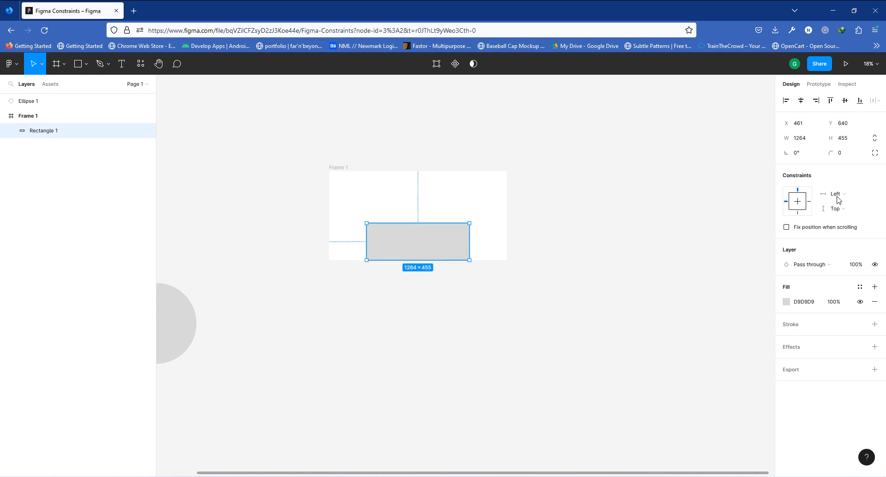
left_click(839, 212)
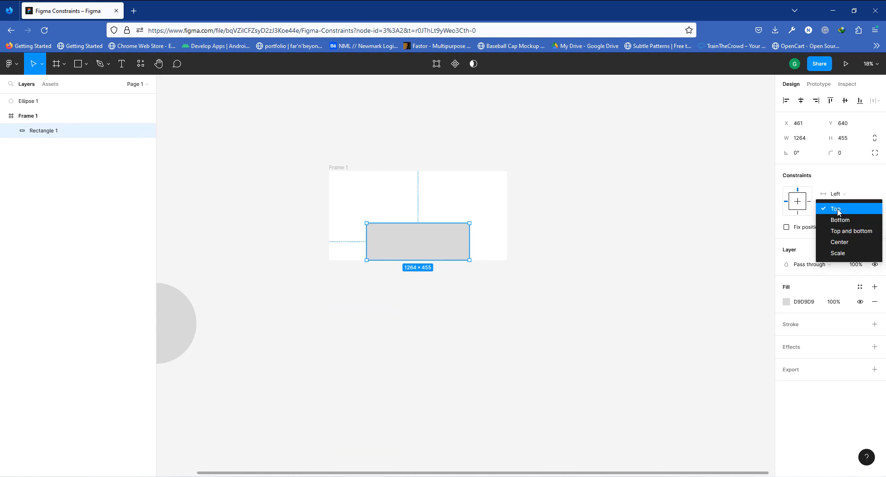
left_click(837, 220)
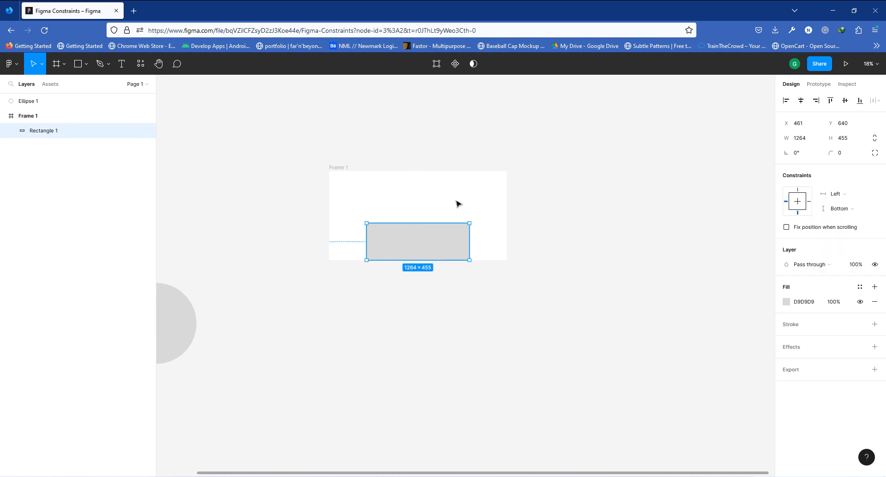
- Resize Frame 1's height to about 800 px to test the rectangle's Bottom constraint
left_click(348, 168)
left_click_drag(404, 260, 435, 376)
left_click_drag(434, 240, 433, 236)
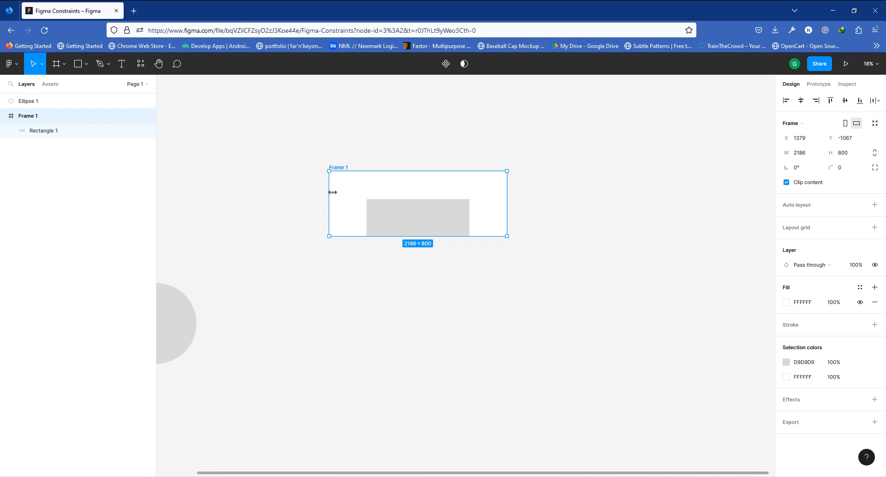
left_click(437, 227)
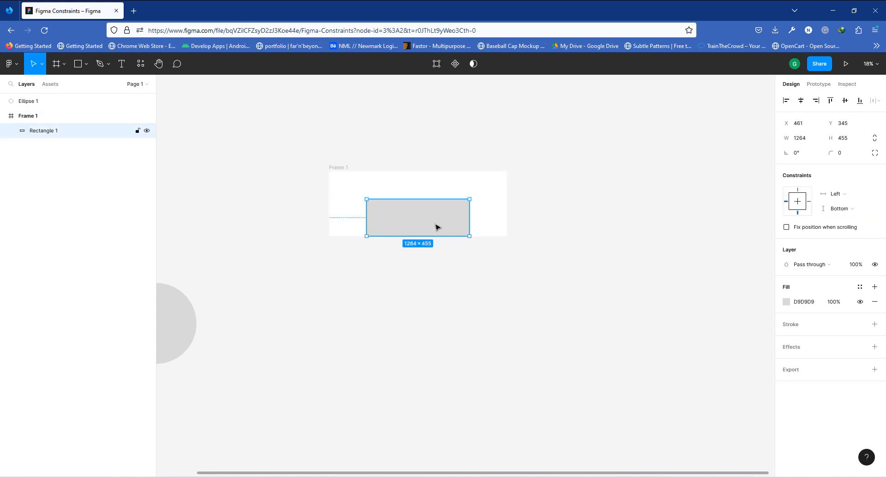
- Set the rectangle's vertical constraint to Top and bottom and move the rectangle up inside Frame 1
left_click(857, 204)
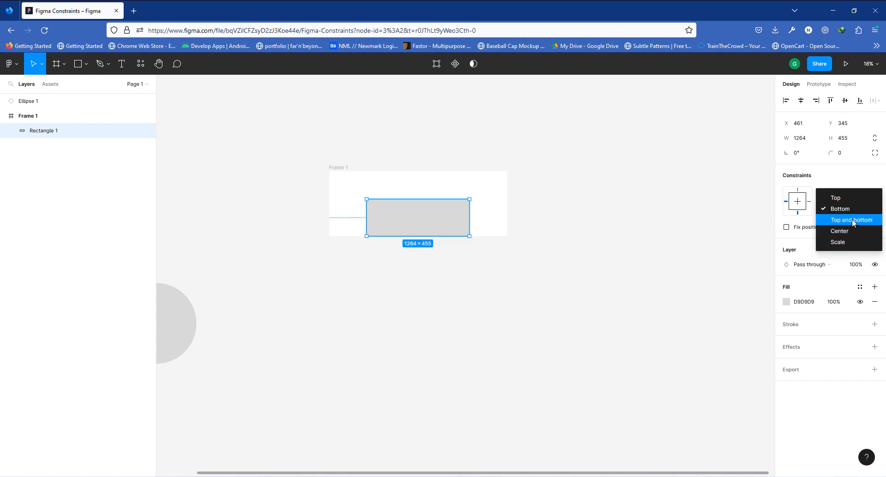
left_click(852, 220)
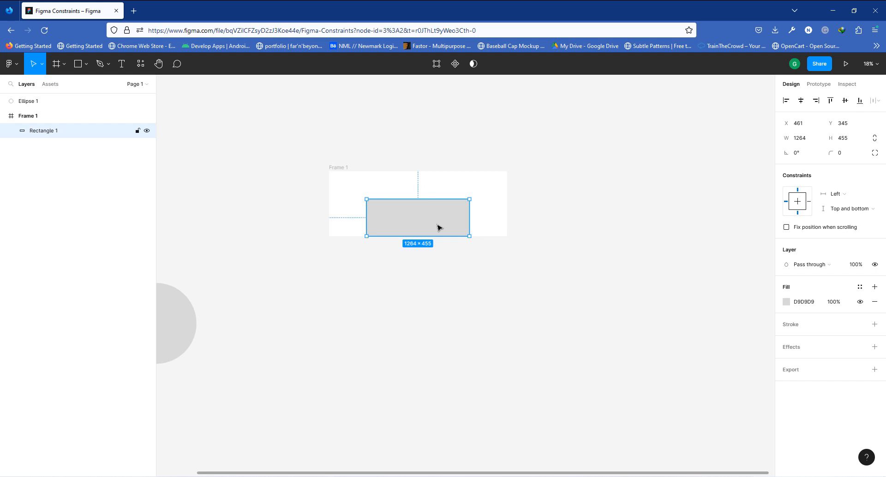
left_click_drag(427, 212, 427, 199)
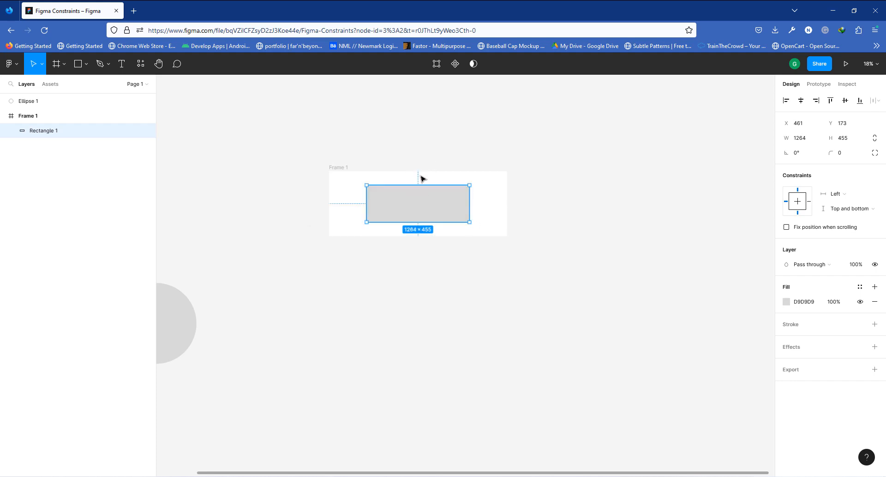
left_click(853, 210)
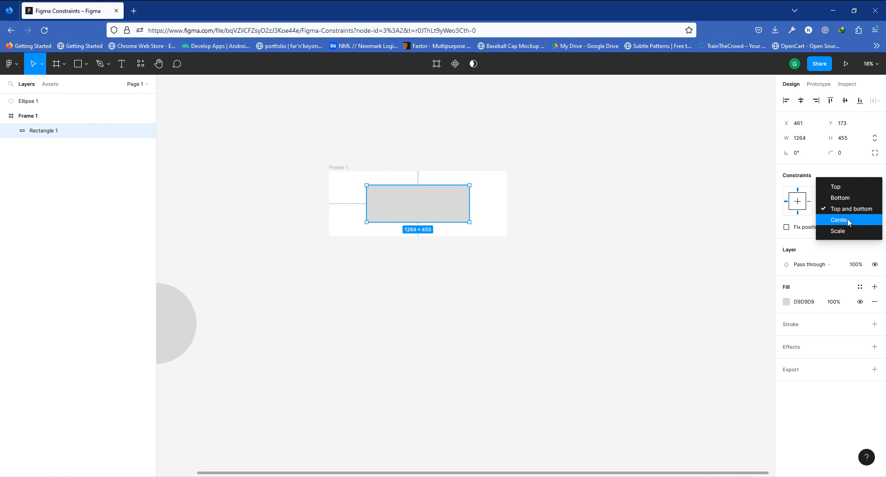
left_click(333, 169)
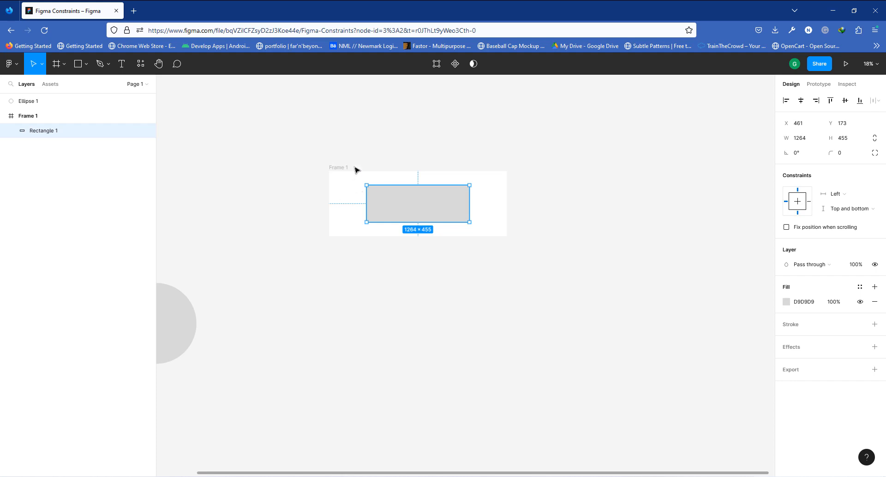
- Move Frame 1 up and to the left on the canvas
left_click(340, 169)
left_click_drag(345, 169, 259, 117)
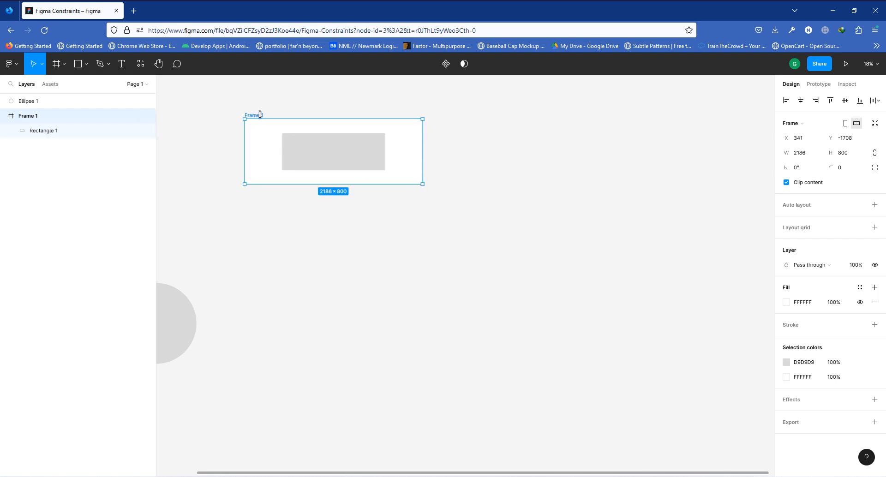
left_click_drag(252, 117, 170, 114)
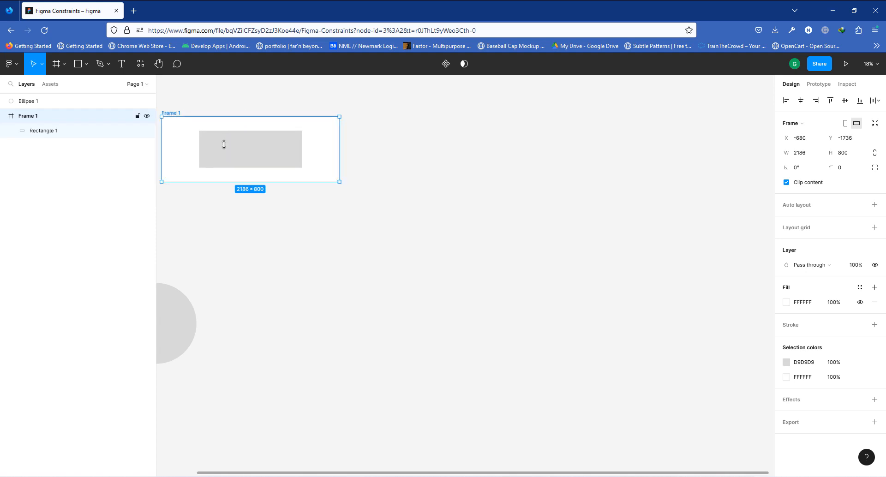
- Create a new frame from the Desktop 1440 × 1024 preset
left_click(55, 67)
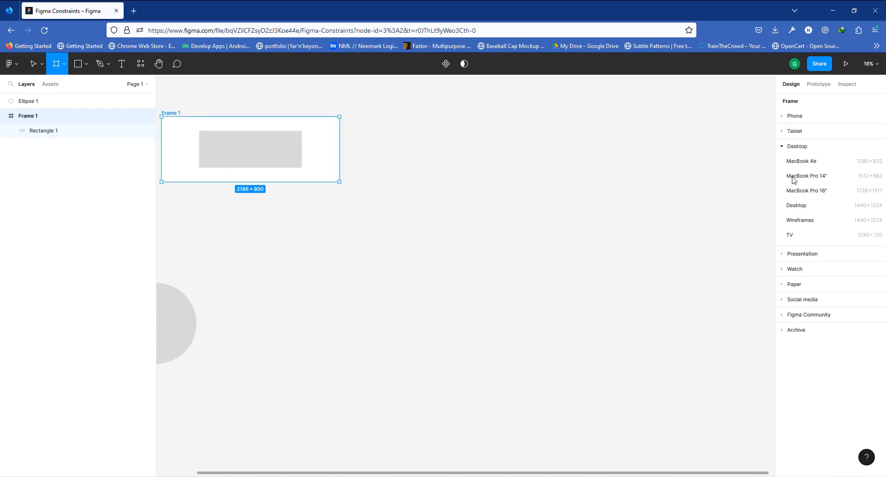
left_click(800, 206)
scroll(491, 277, "up", 5)
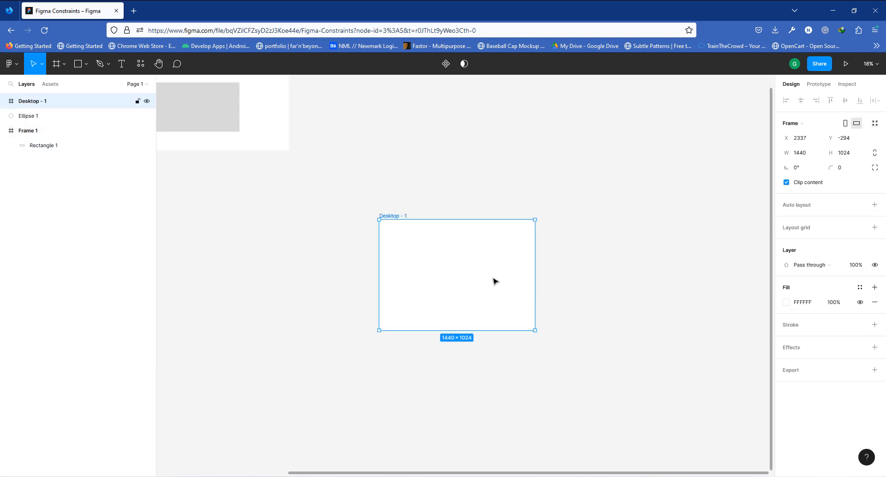
scroll(360, 304, "up", 5)
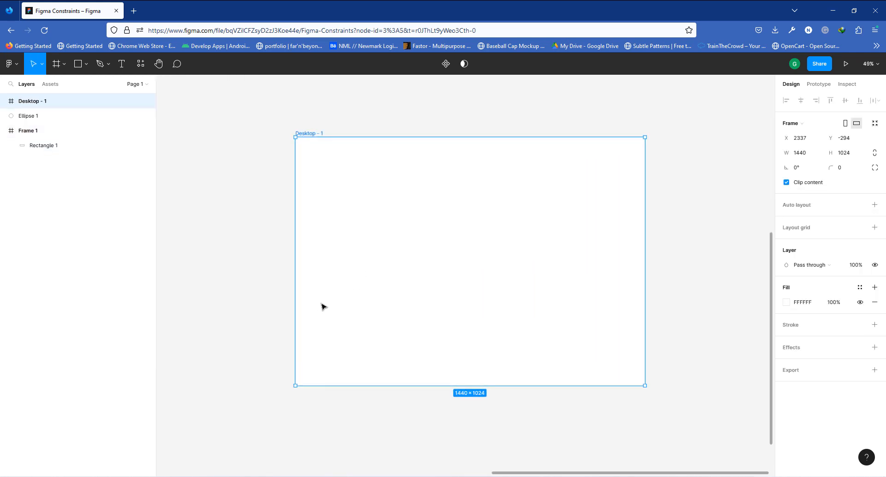
- Set the Desktop - 1 frame's fill to light grey F0F0F0
left_click(786, 302)
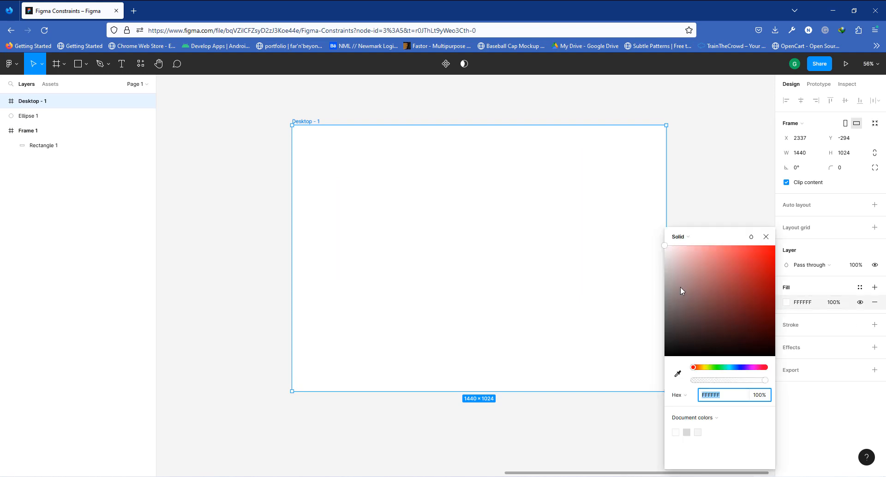
left_click_drag(670, 251, 661, 257)
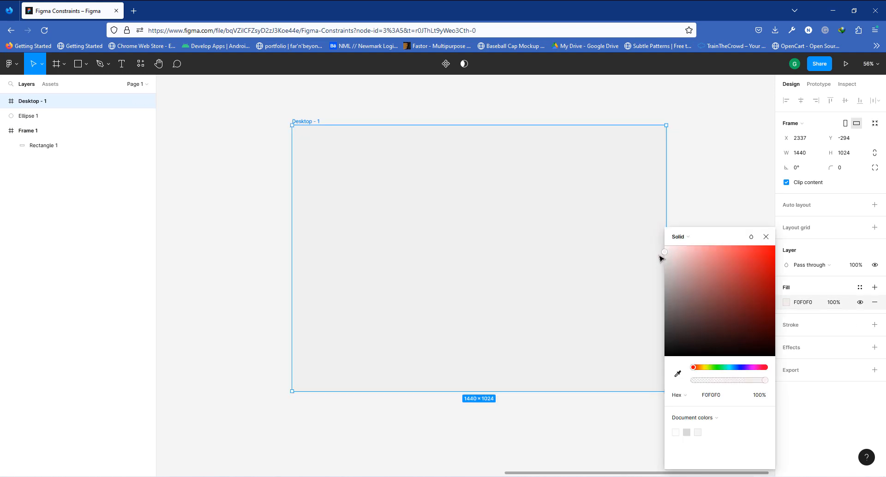
left_click(713, 129)
- Add a text layer reading "Constraints" just above the Desktop - 1 frame
scroll(490, 110, "up", 1)
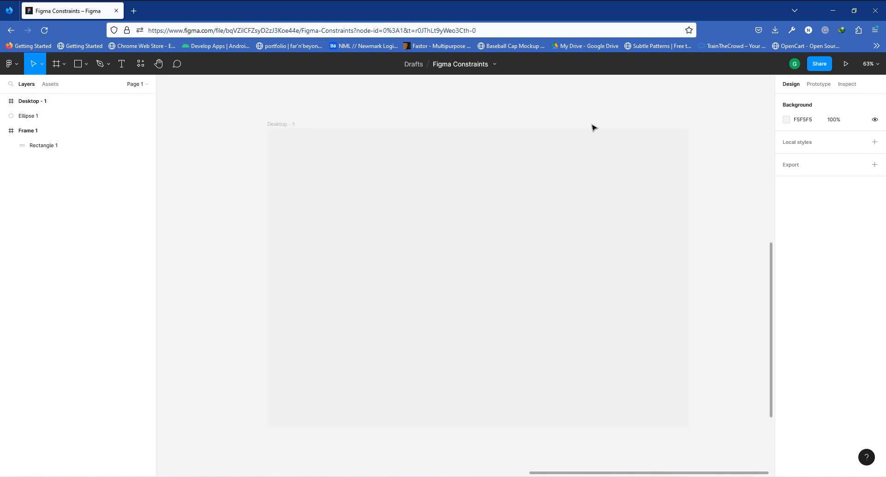
left_click(118, 64)
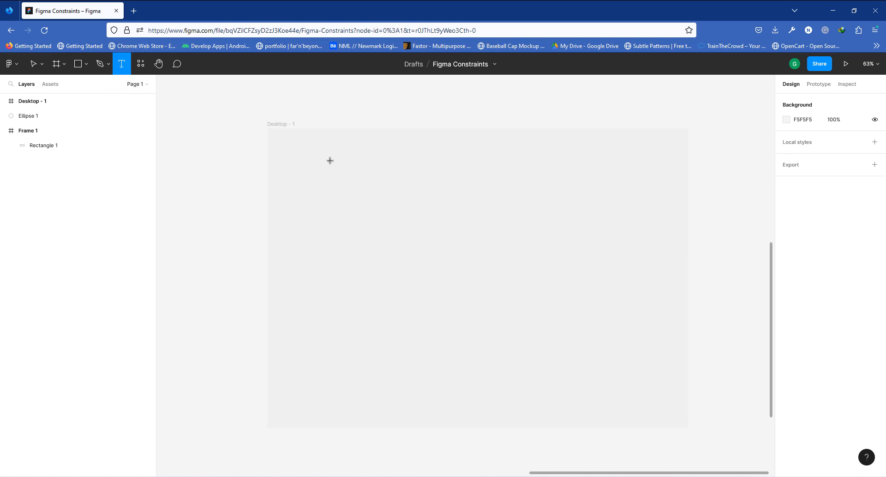
left_click(349, 116)
type("Constraints")
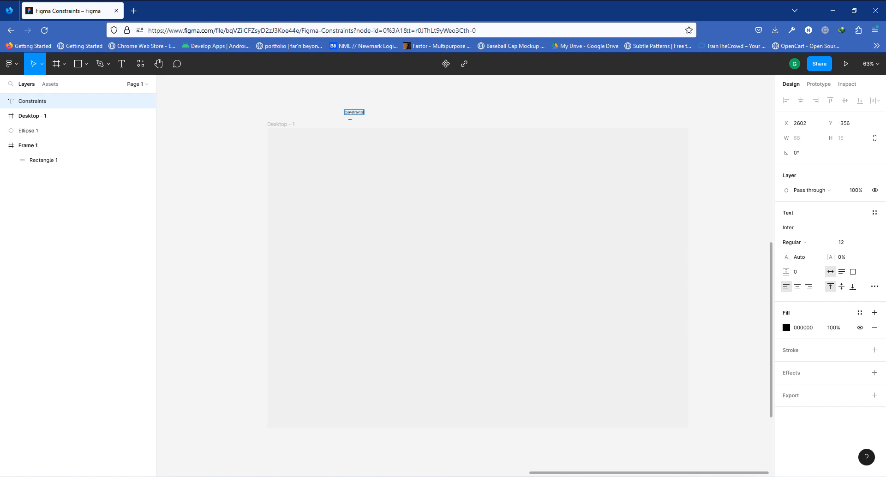
key("Escape")
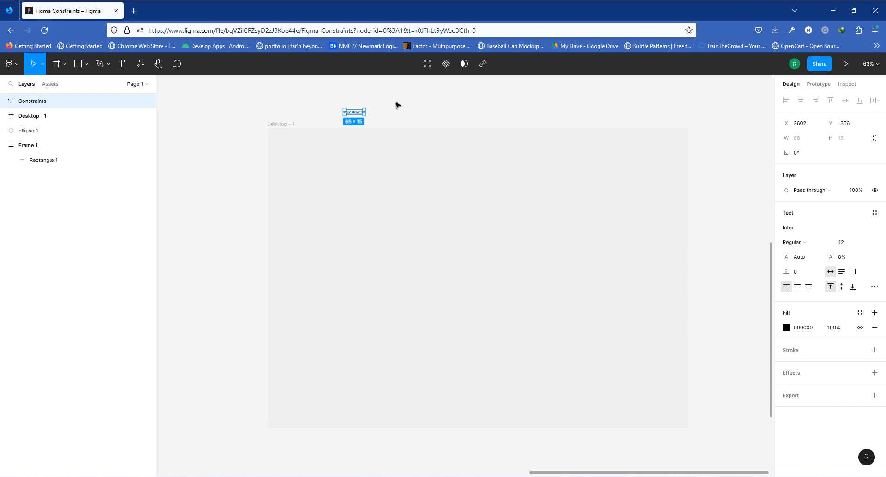
- Move the Constraints text into the top-left corner of Desktop - 1
left_click_drag(359, 115, 295, 145)
scroll(291, 144, "up", 5)
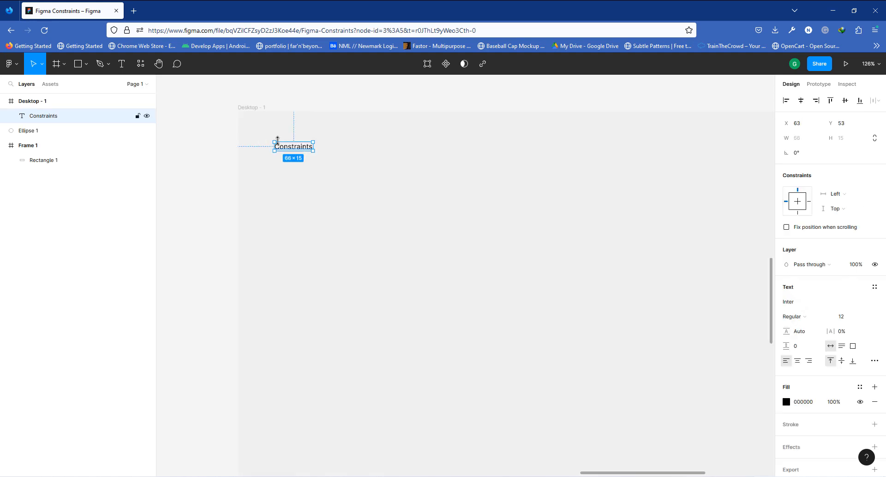
scroll(294, 160, "up", 1)
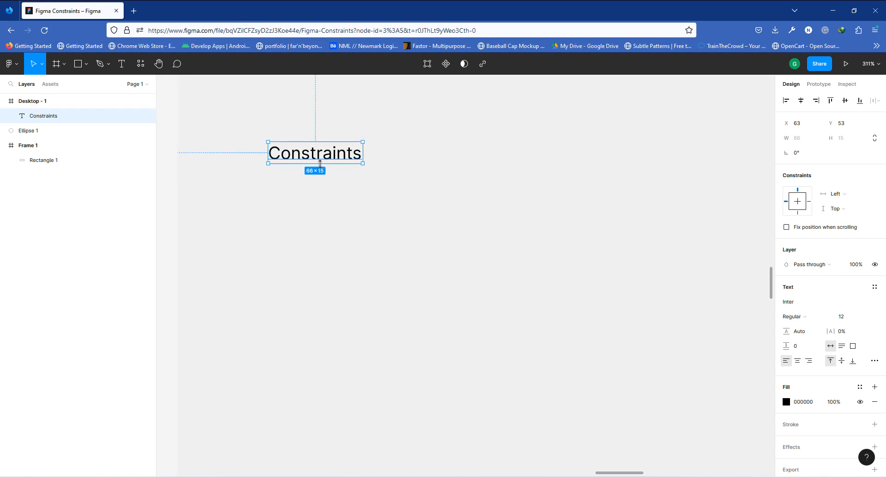
- Wrap the Constraints text in an auto layout frame and give that frame a white fill
key("shift+a")
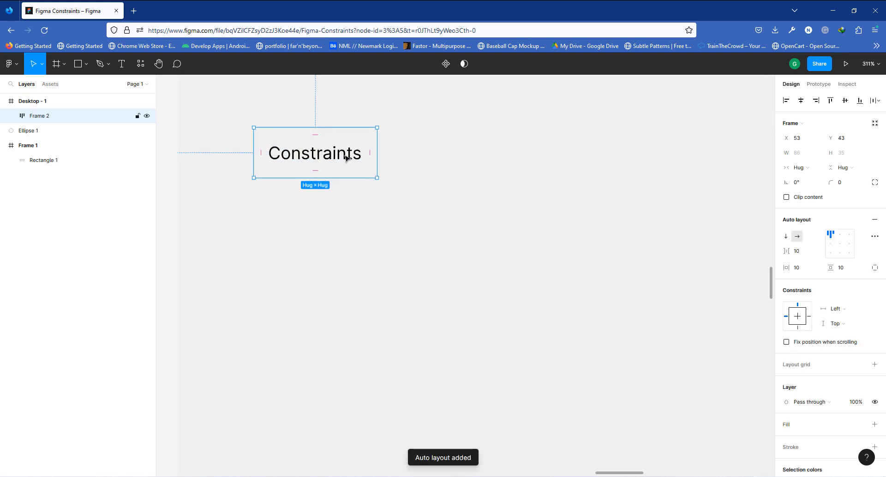
left_click(874, 424)
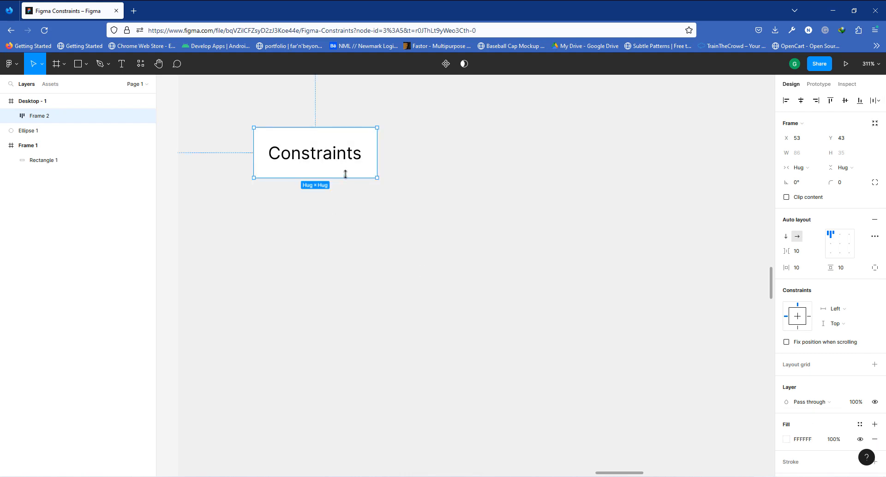
- Set the Constraints text to size 16 and Bold weight
double_click(349, 160)
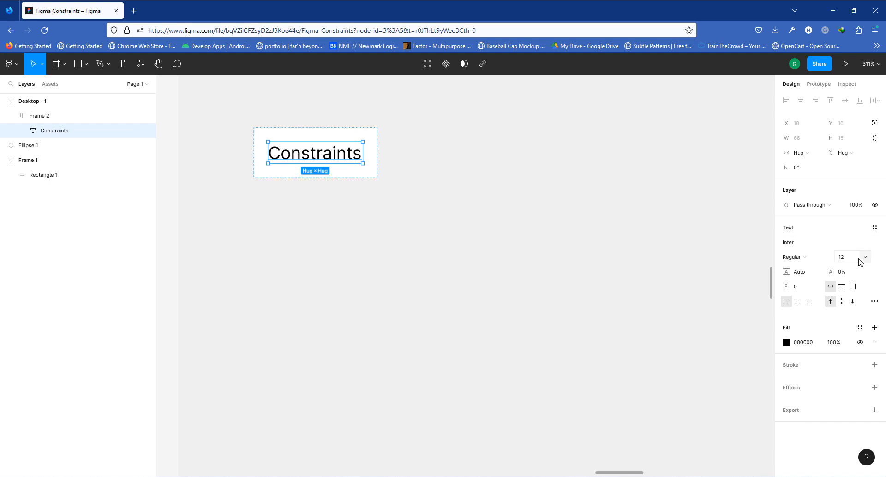
left_click(863, 257)
left_click(859, 302)
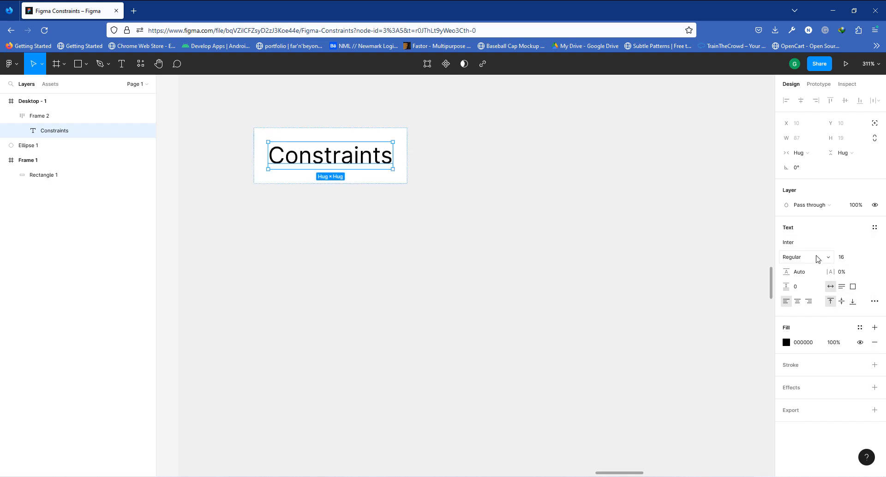
left_click(817, 259)
left_click(812, 290)
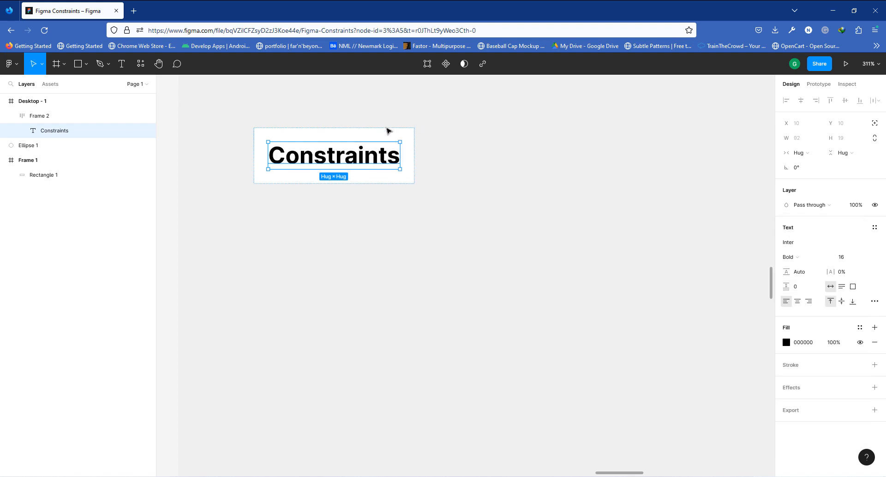
- Change the auto layout frame's fill to orange FF6F06
left_click(397, 139)
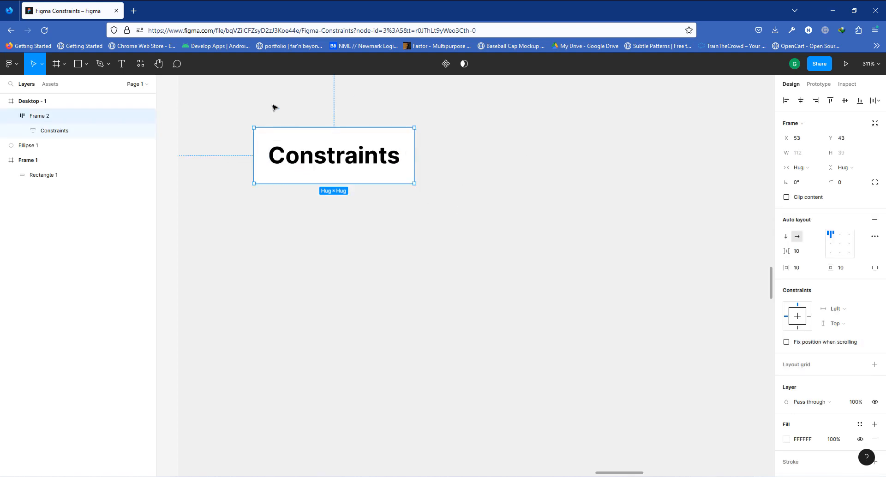
left_click(787, 441)
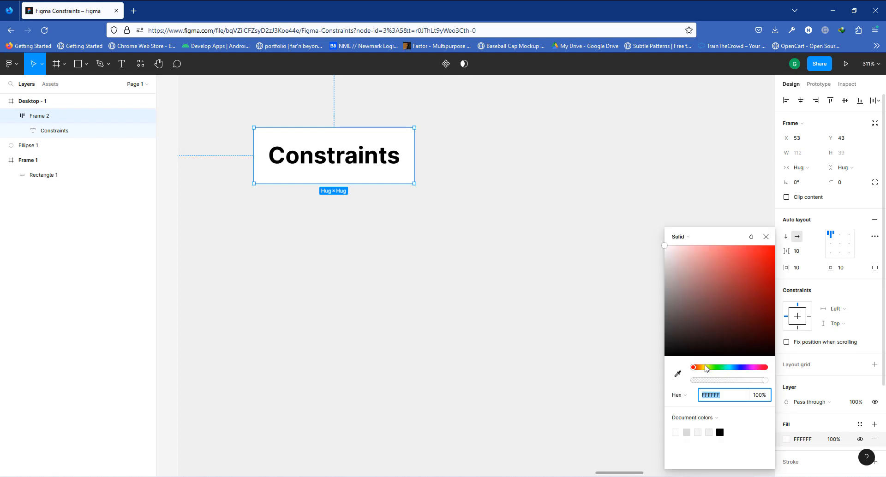
left_click(704, 368)
left_click_drag(699, 371, 700, 370)
left_click_drag(761, 259, 774, 245)
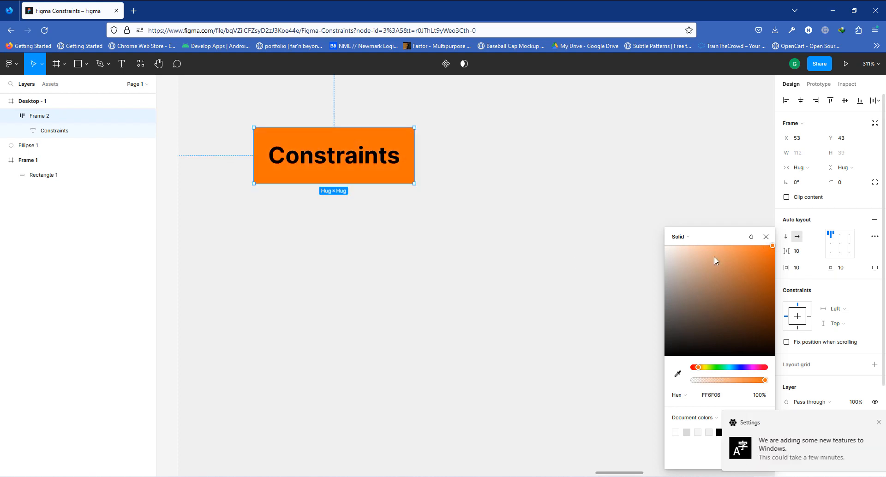
left_click(401, 172)
left_click(477, 183)
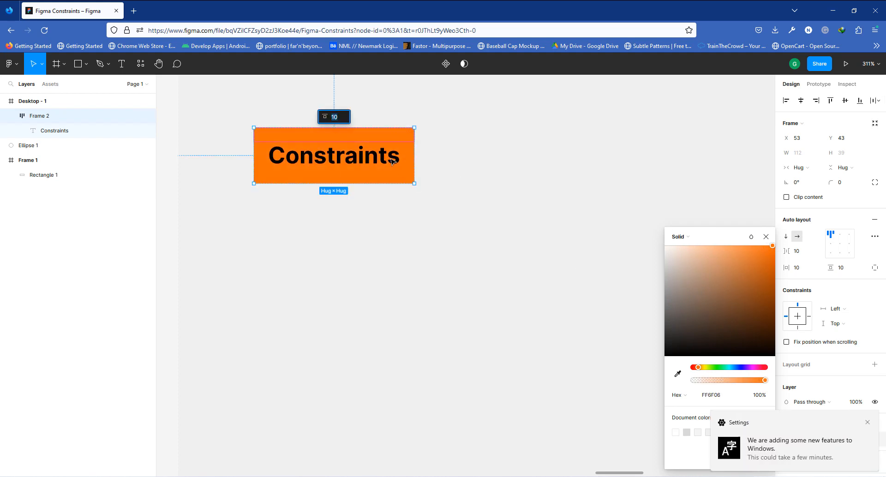
left_click(392, 159)
- Give the auto layout frame a 25 radius on its top-right corner only
left_click(875, 182)
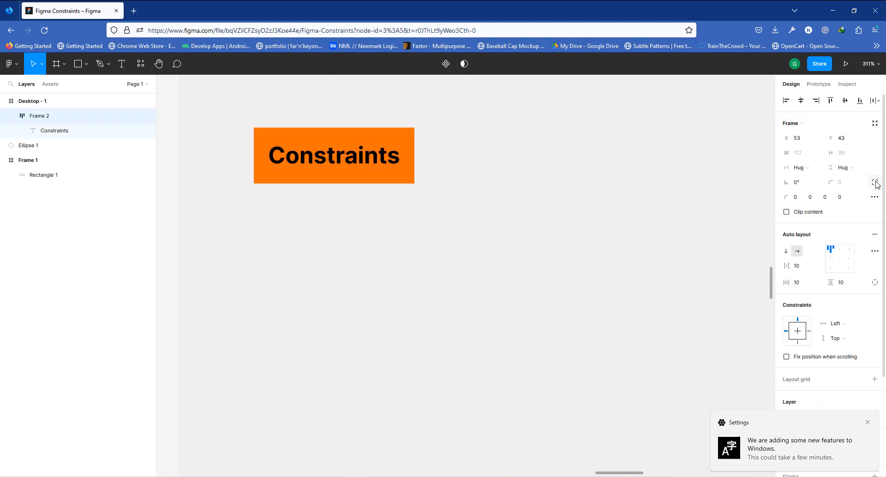
left_click(811, 198)
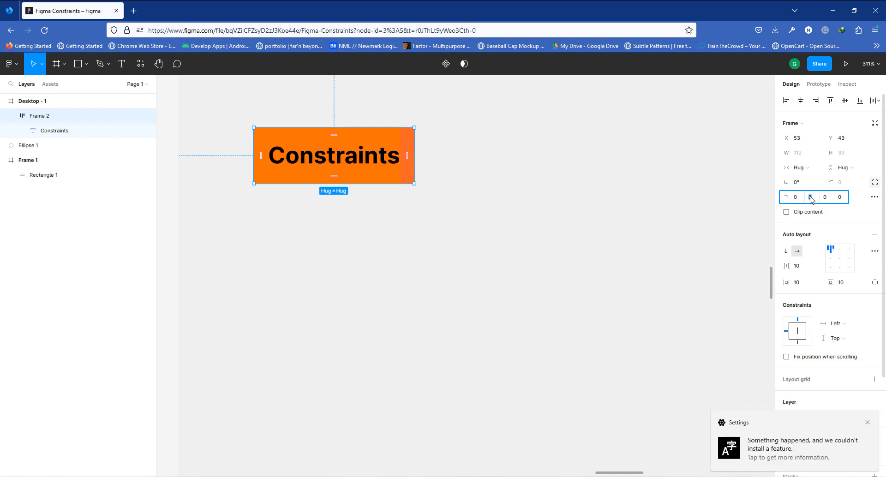
key("Return")
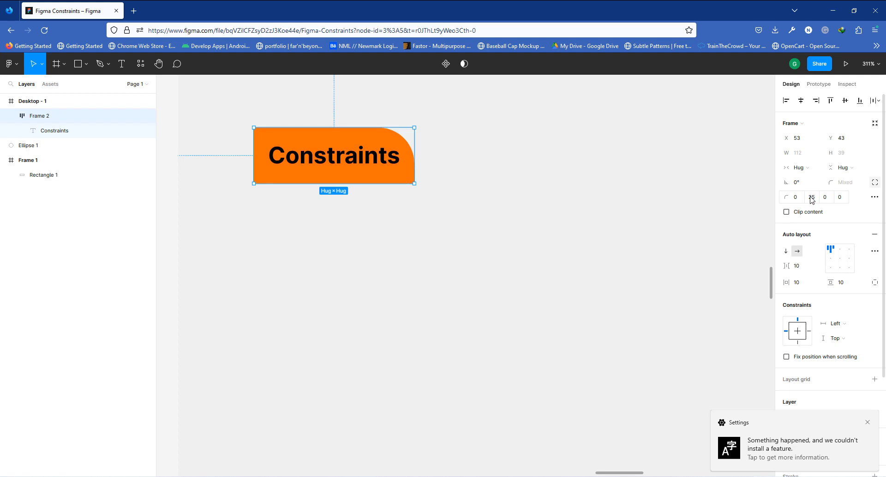
left_click(511, 200)
- Change the Constraints text colour to white
double_click(307, 166)
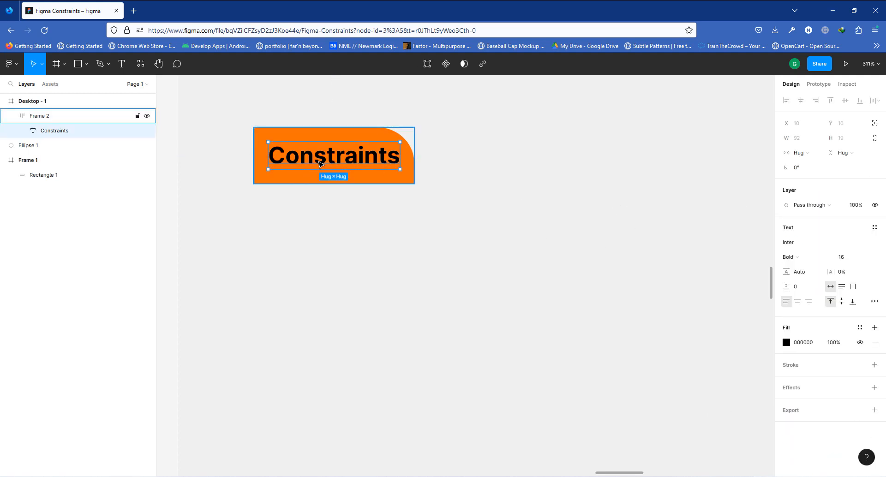
left_click(786, 342)
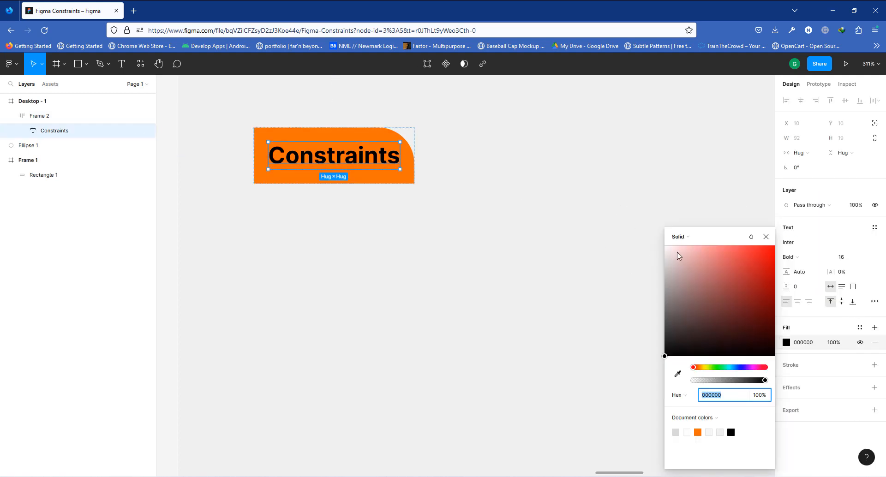
left_click_drag(679, 254, 508, 171)
left_click(506, 172)
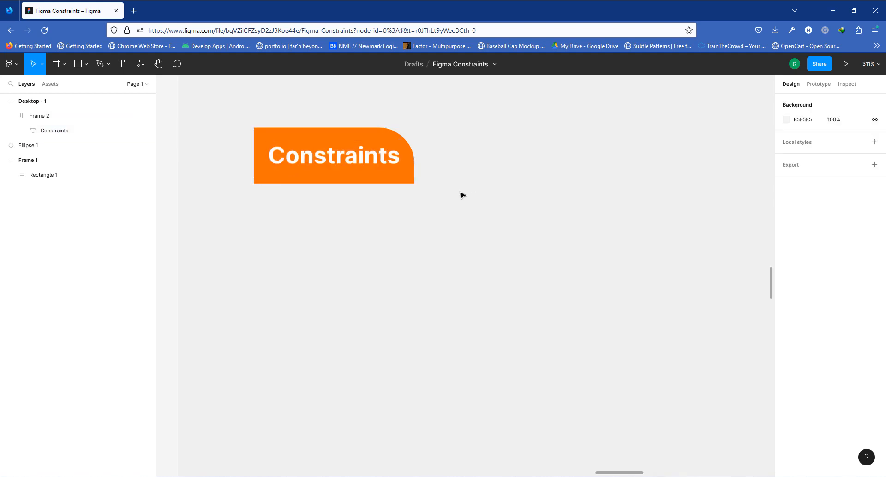
scroll(350, 175, "down", 10)
scroll(446, 180, "up", 3)
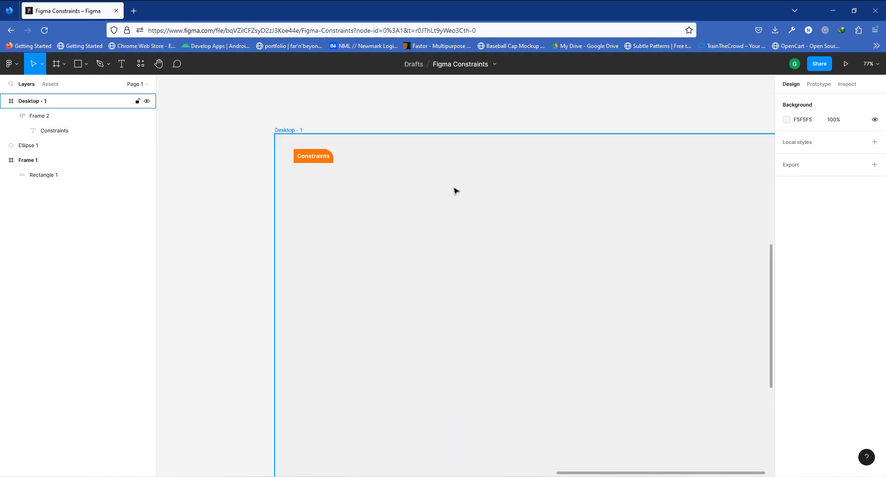
scroll(390, 181, "down", 3)
scroll(613, 188, "up", 1)
scroll(595, 184, "up", 2)
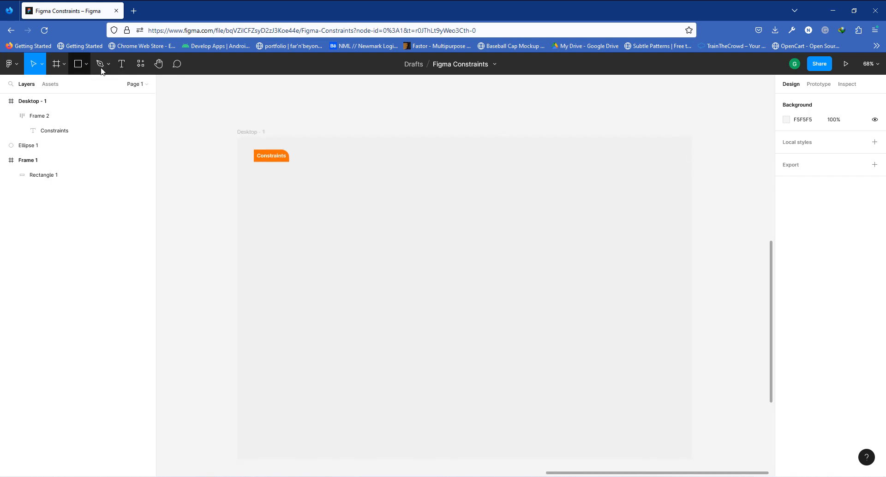
- Add a Home text label to the Desktop frame and wrap it in an auto layout frame
left_click(121, 65)
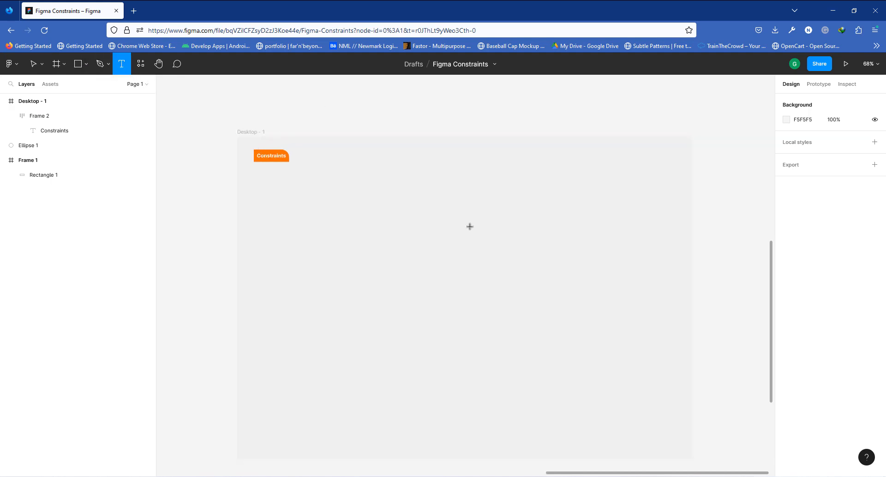
left_click(426, 161)
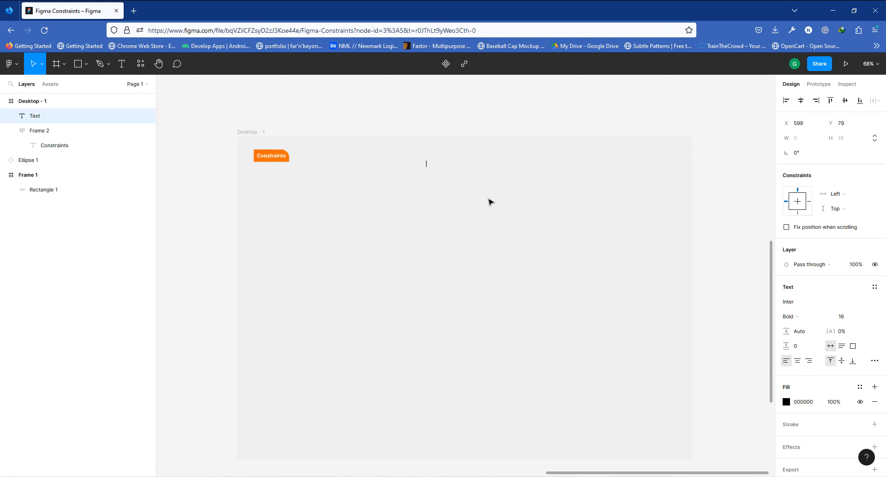
type("Home")
key("Escape")
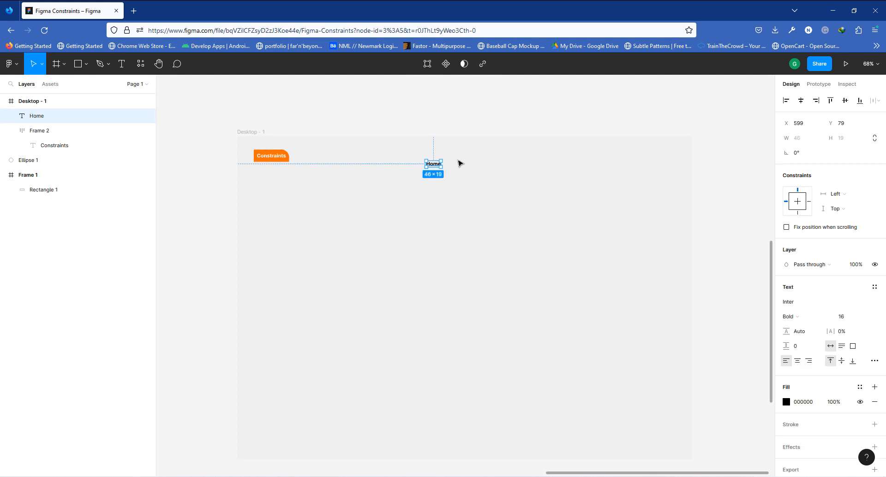
scroll(443, 168, "up", 5)
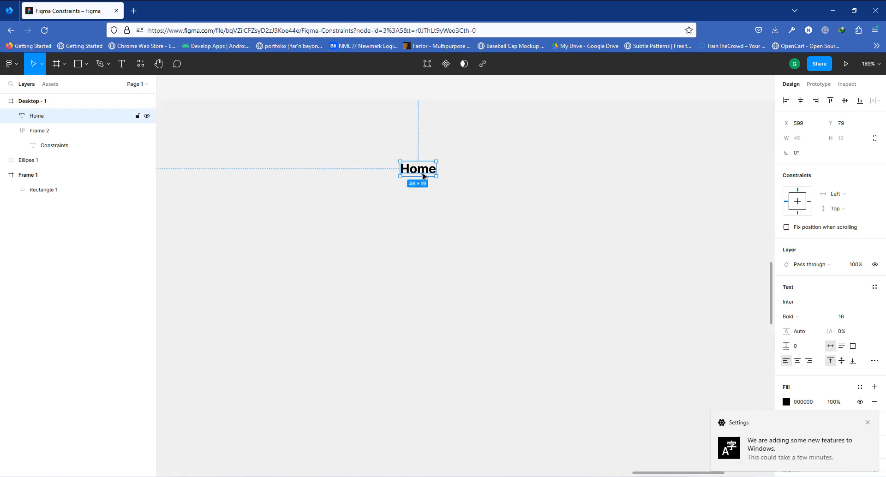
key("shift+a")
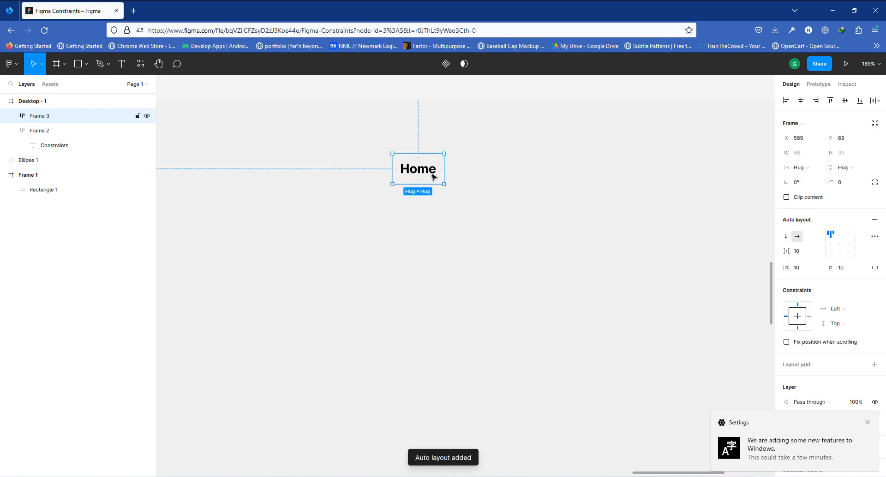
- Move the Home frame to the right of the Constraints label and set its text weight to Semi Bold
left_click_drag(423, 171, 474, 153)
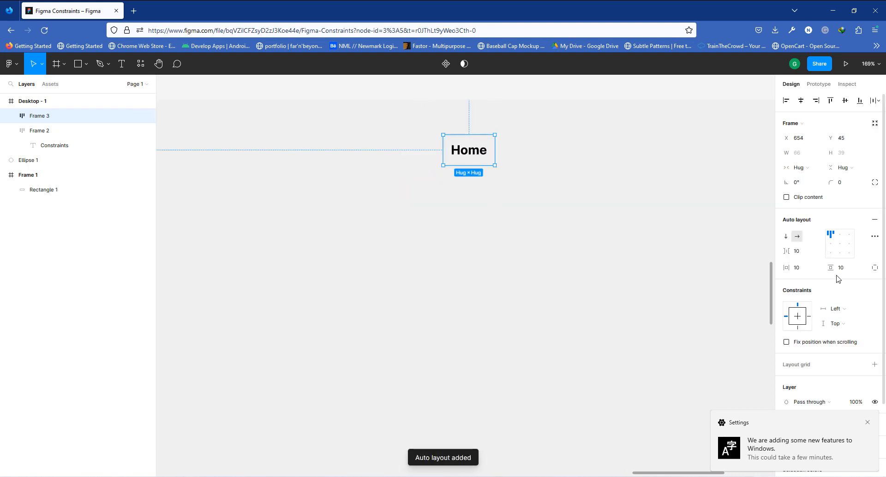
left_click(483, 156)
left_click(787, 257)
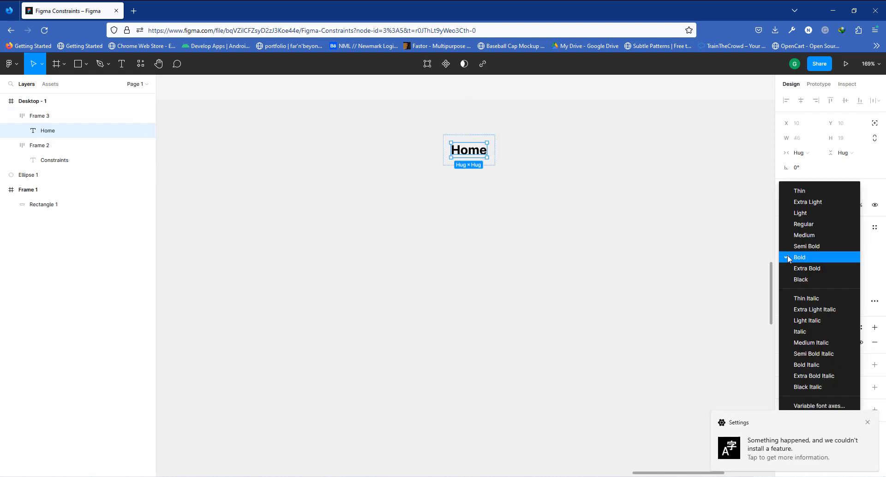
left_click(808, 236)
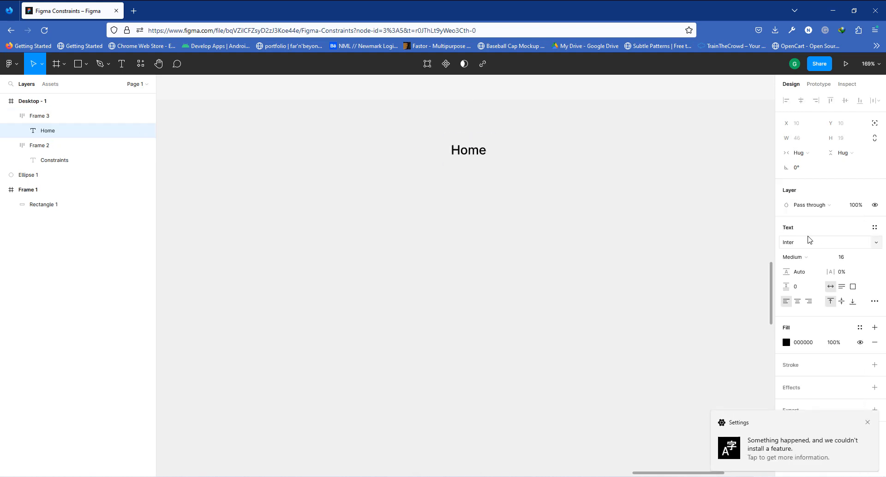
left_click(805, 257)
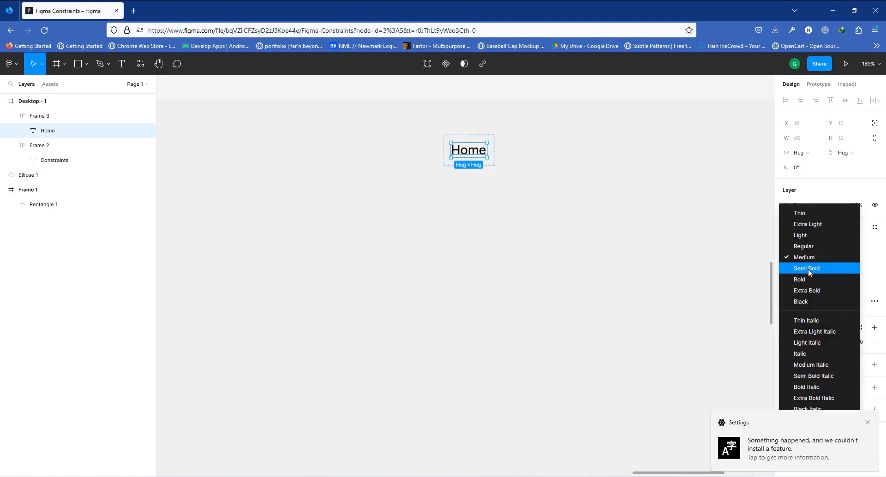
left_click(807, 268)
left_click(562, 179)
left_click(466, 163)
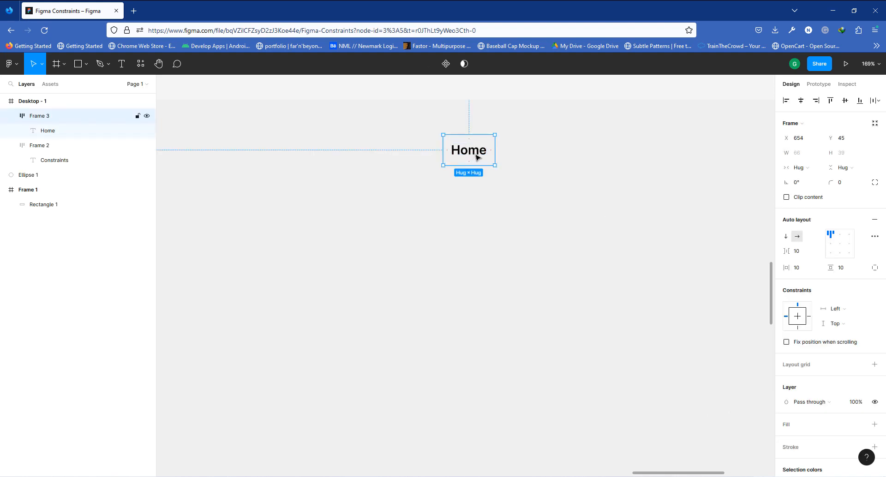
- Duplicate the Home frame alongside it and change the copy's text to About us
left_click_drag(478, 157, 539, 155)
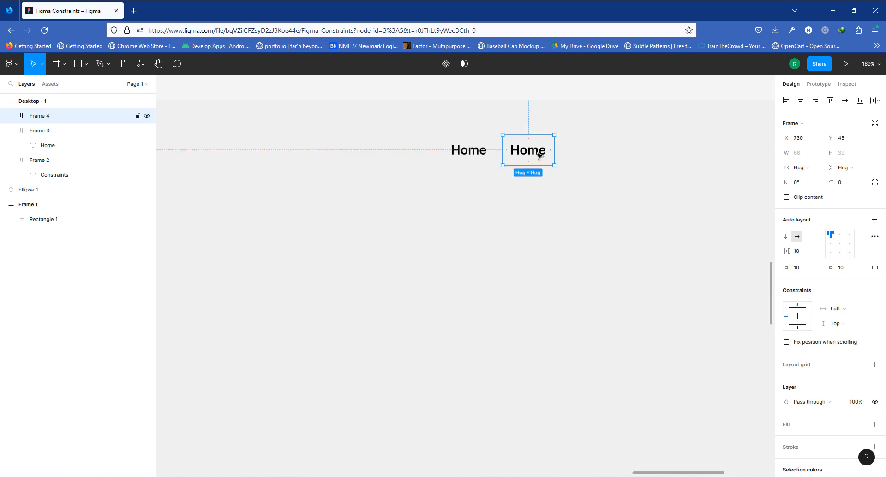
double_click(539, 155)
double_click(539, 155)
type("A")
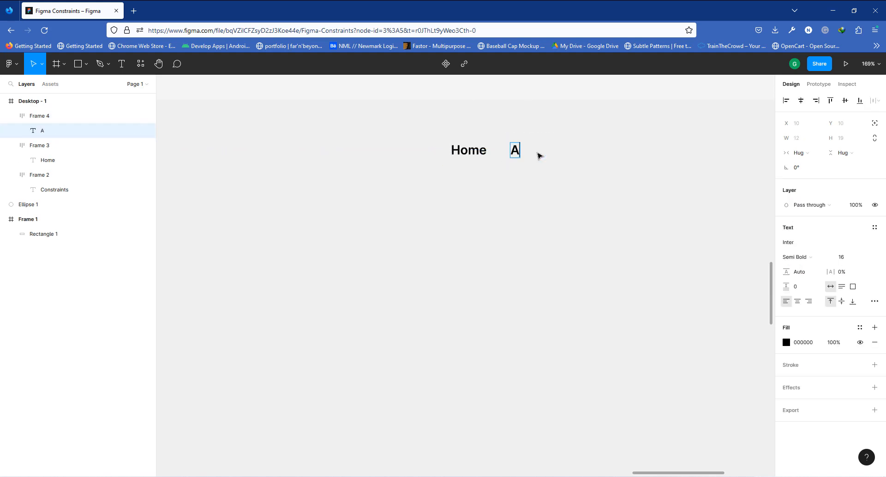
type("bout us")
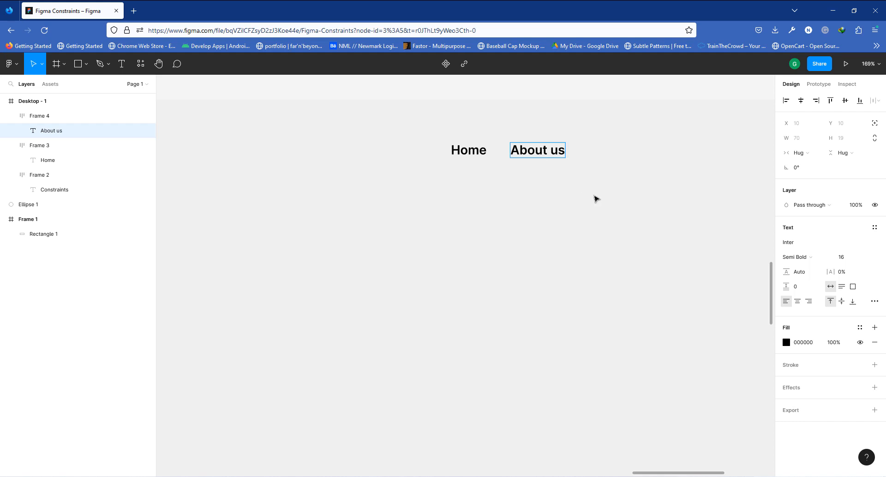
key("Escape")
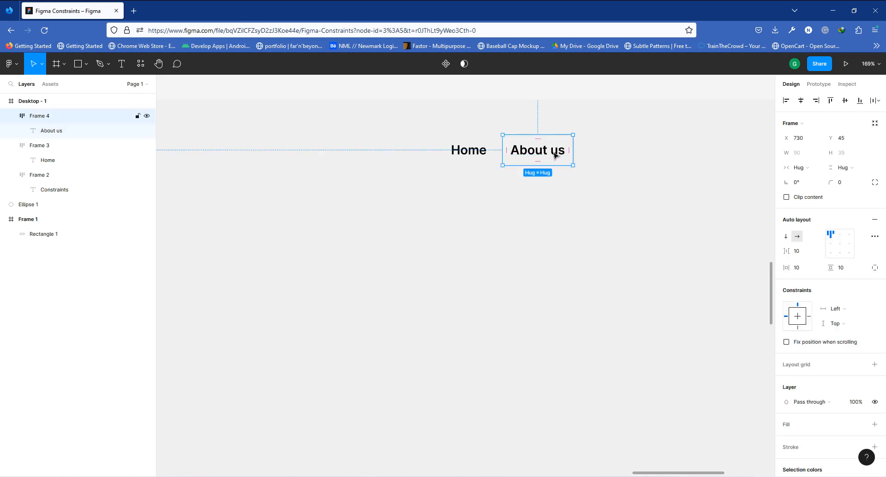
- Duplicate the About us frame alongside it and change the copy's text to Projects
left_click_drag(555, 155, 629, 153)
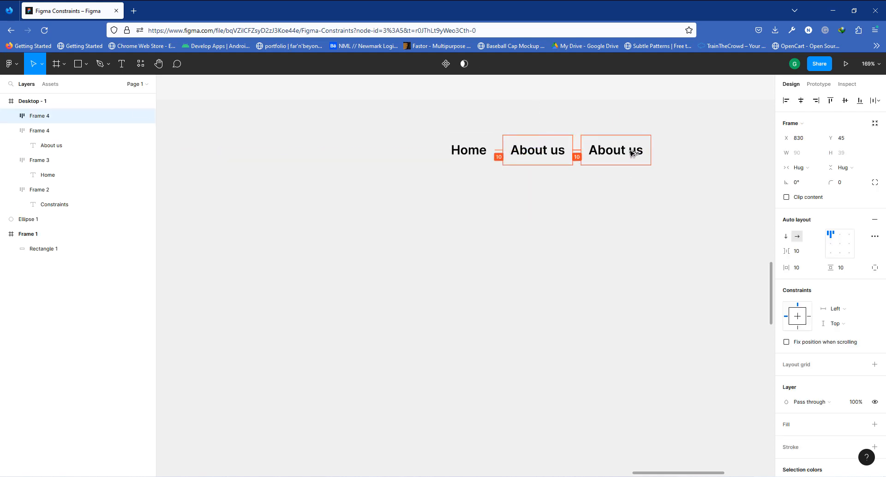
double_click(628, 154)
double_click(630, 153)
type("Projects")
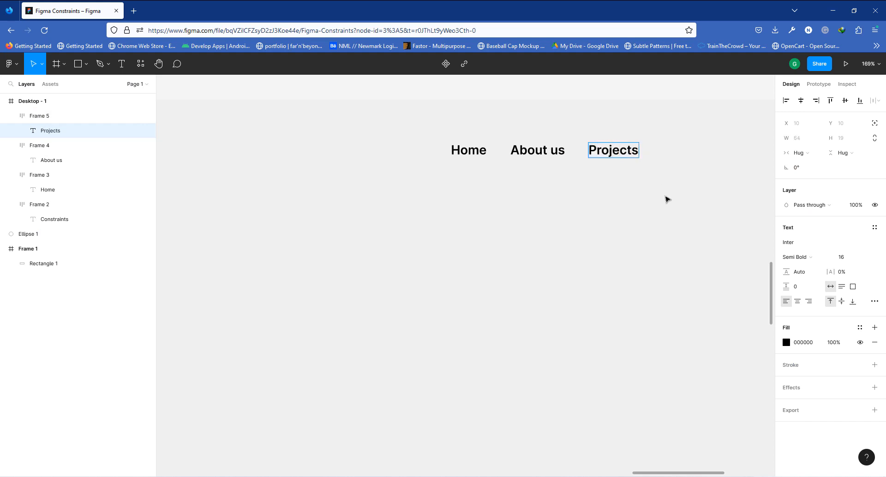
key("Escape")
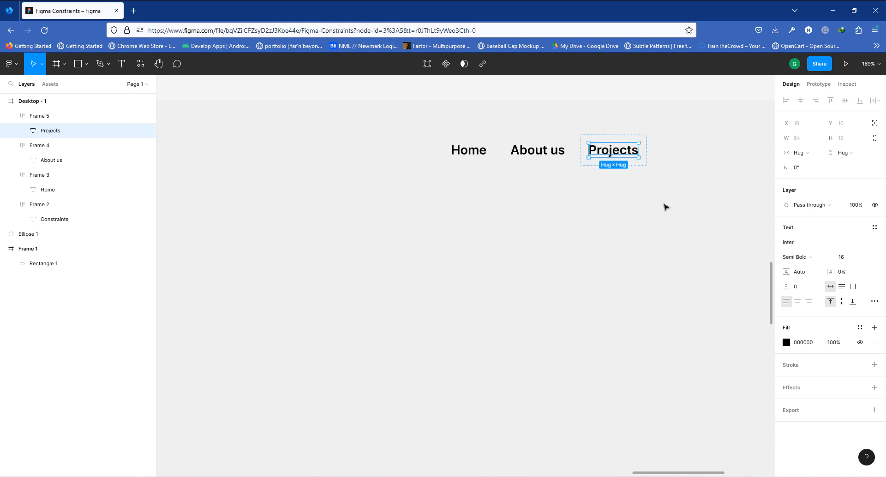
left_click(664, 204)
- Duplicate the Projects frame alongside it and change the copy's text to Contact us
left_click(621, 154)
left_click_drag(628, 154, 688, 155)
double_click(688, 155)
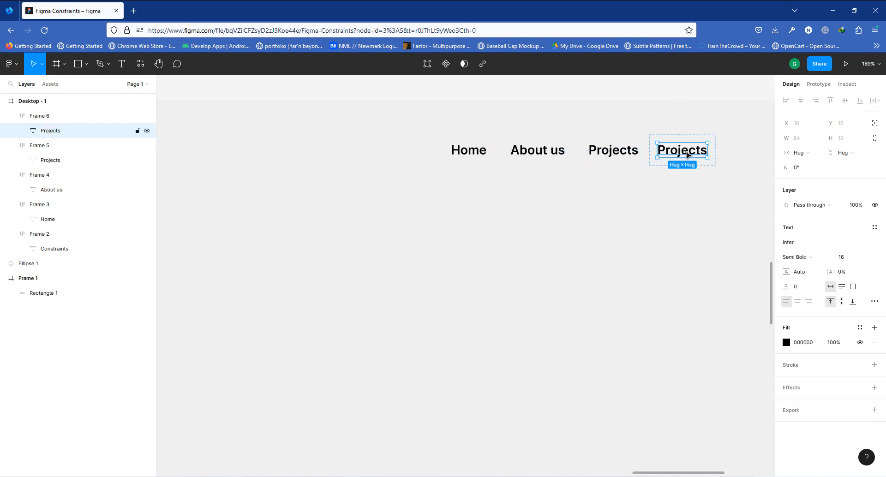
double_click(687, 155)
type("Contact us")
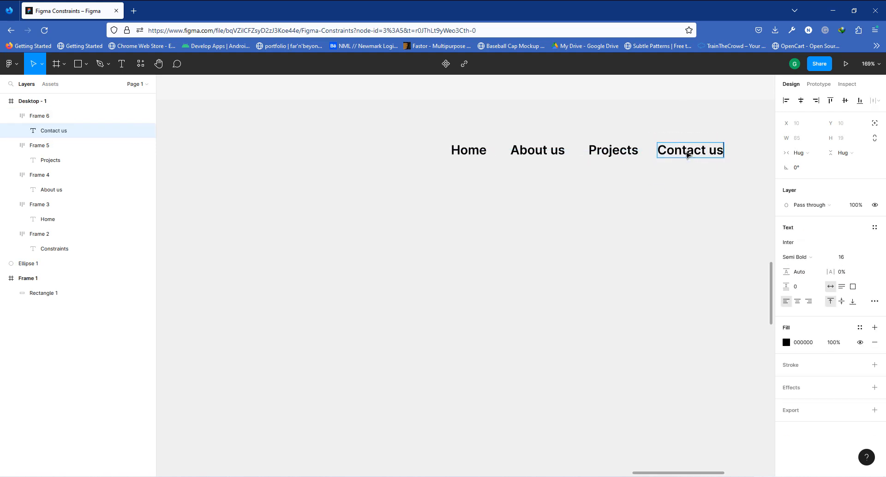
key("Escape")
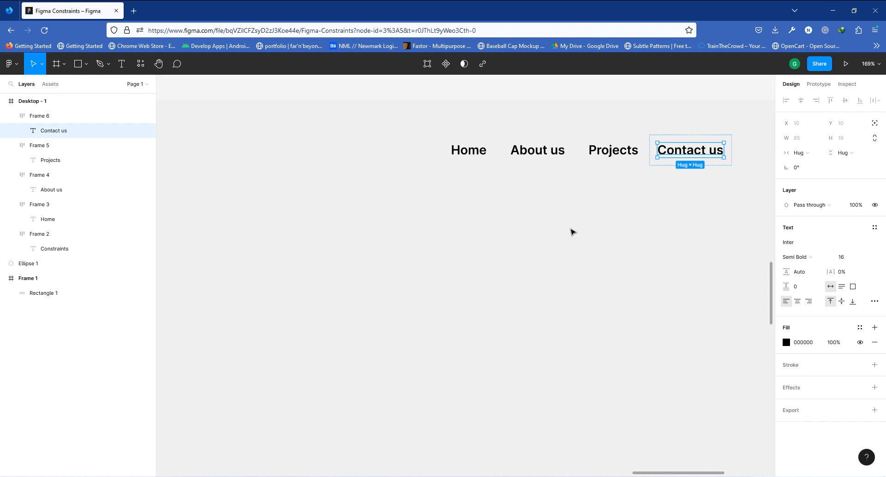
- Select the Home, About us, Projects and Contact us frames and wrap them in one auto layout frame
left_click(573, 233)
left_click(474, 158)
left_click(535, 159, "shift")
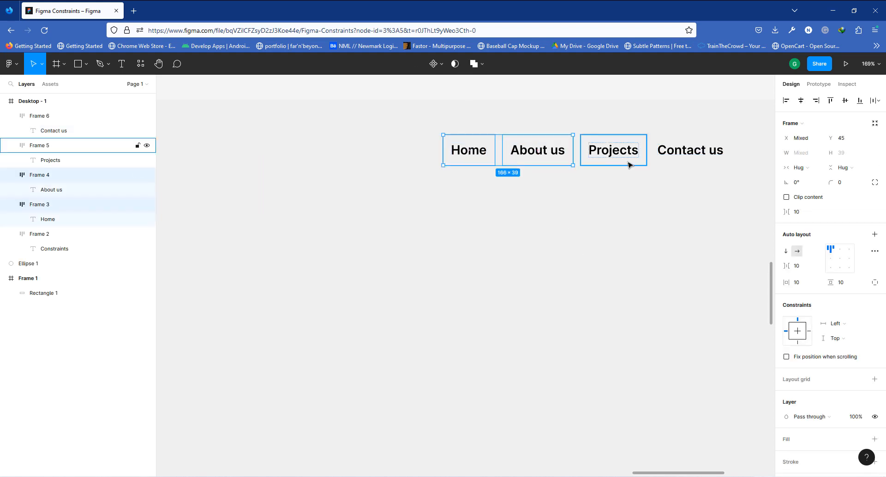
left_click(623, 159, "shift")
left_click(706, 154, "shift")
key("shift+a")
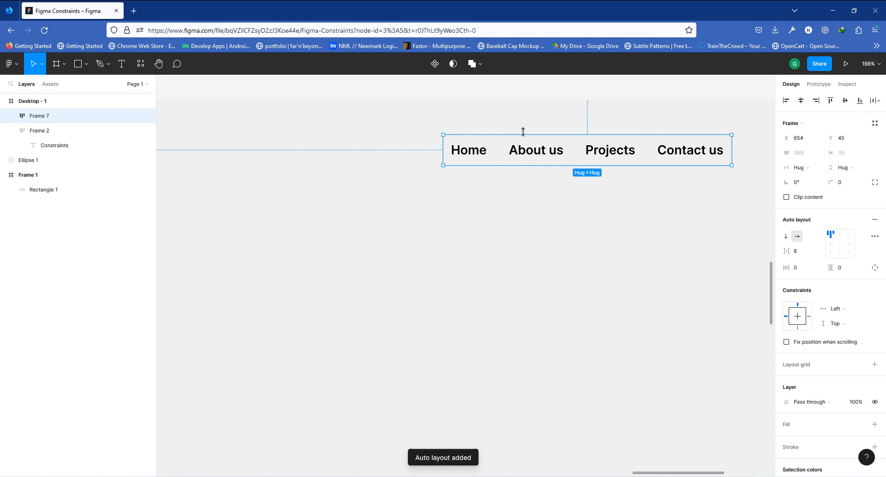
- Add a layout grid to Desktop - 1 and switch it to a 12-column grid
scroll(469, 201, "down", 6)
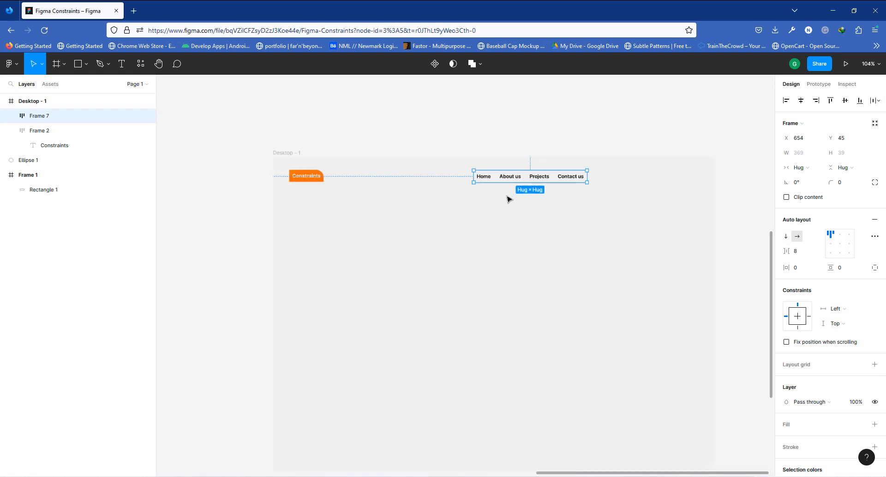
scroll(534, 267, "up", 1)
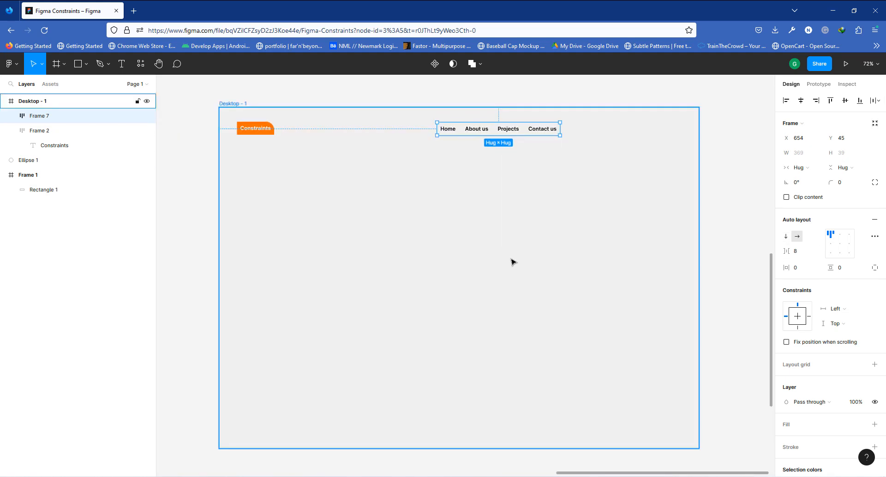
left_click(229, 105)
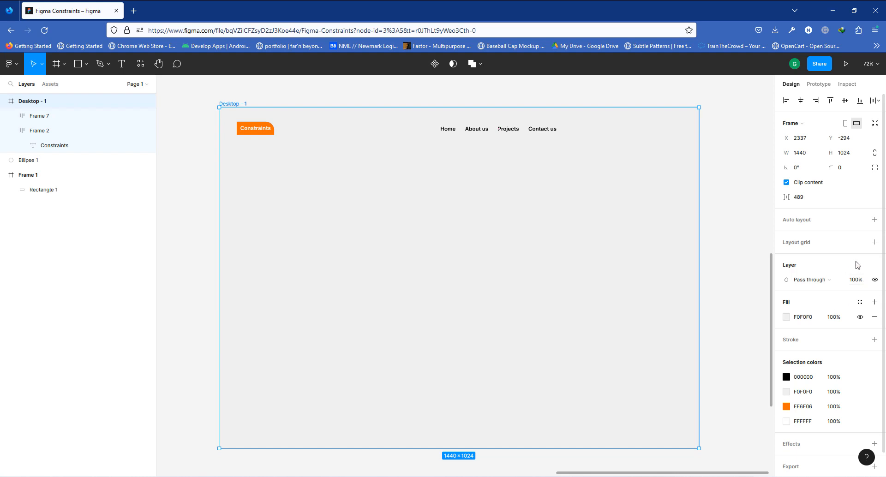
left_click(875, 243)
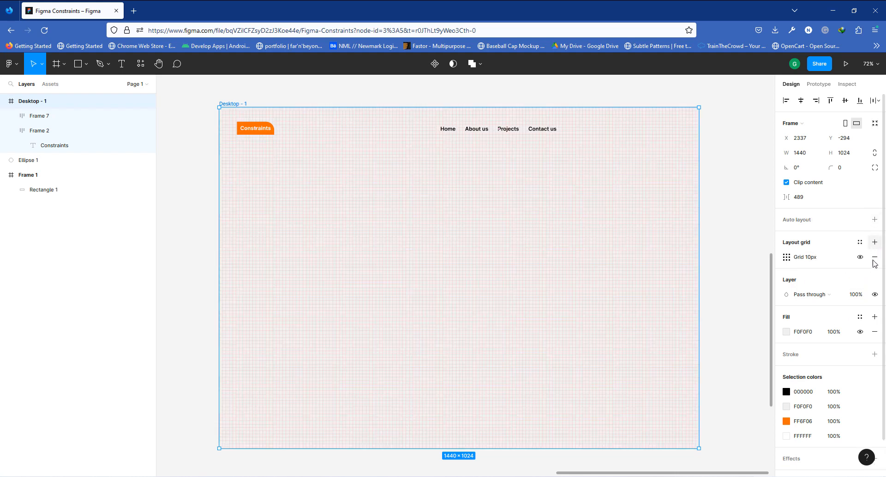
left_click(786, 257)
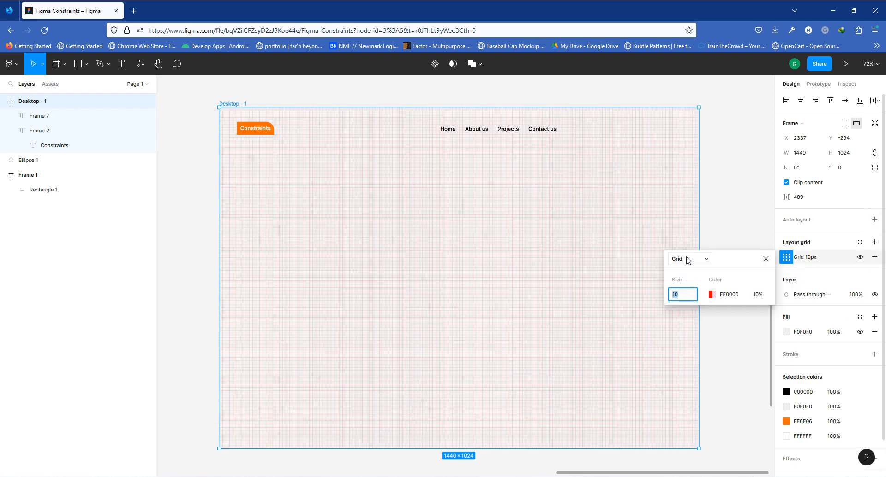
left_click(687, 260)
left_click(691, 271)
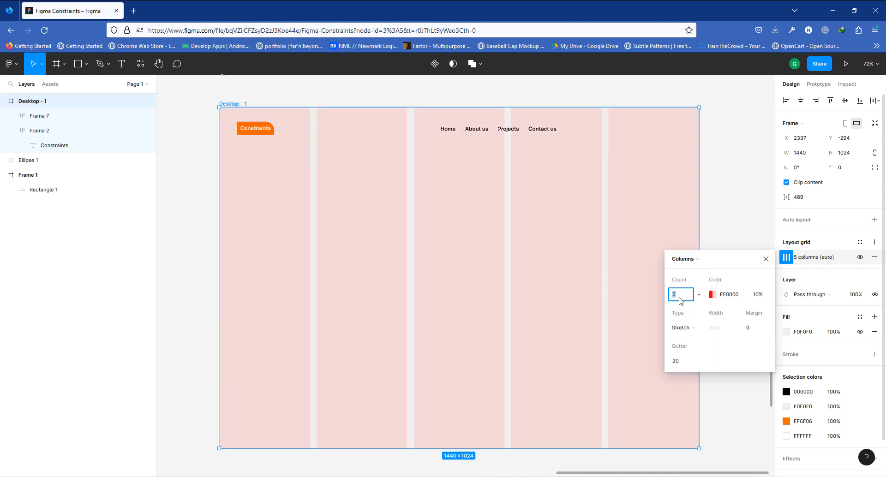
type("12")
key("Return")
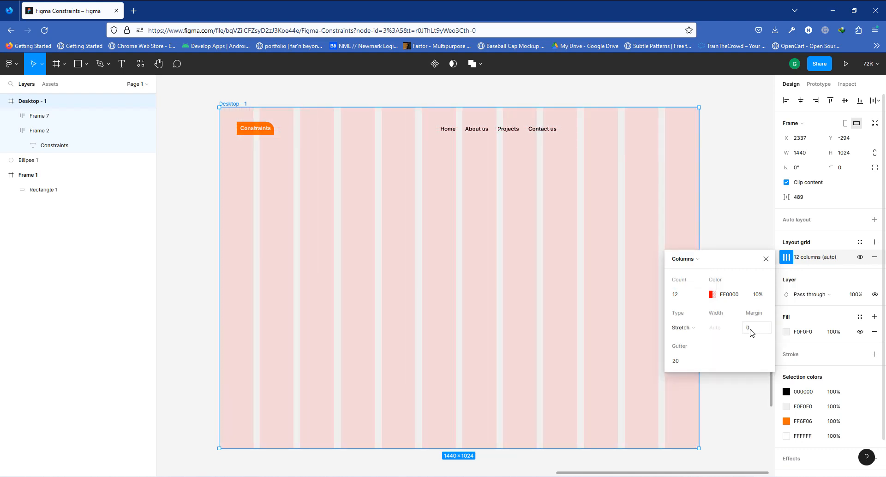
- Set the column grid's margin to 80 and close the grid settings
left_click(750, 331)
type("80")
key("Return")
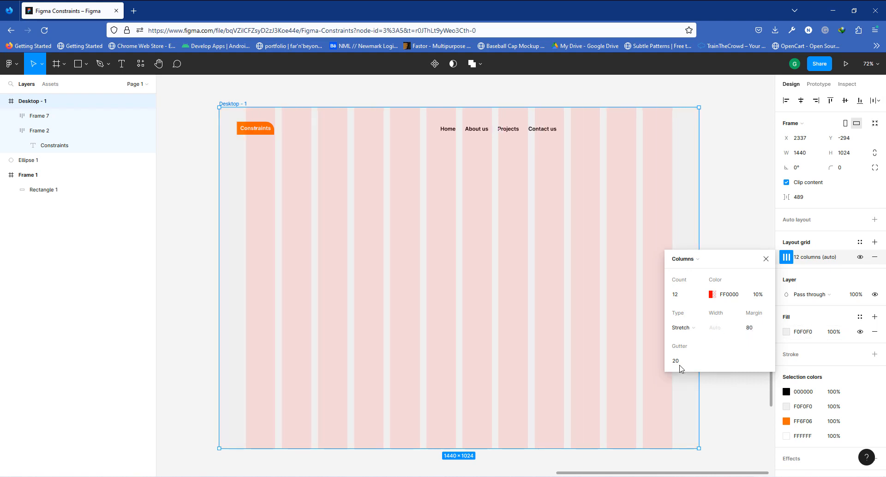
left_click(766, 259)
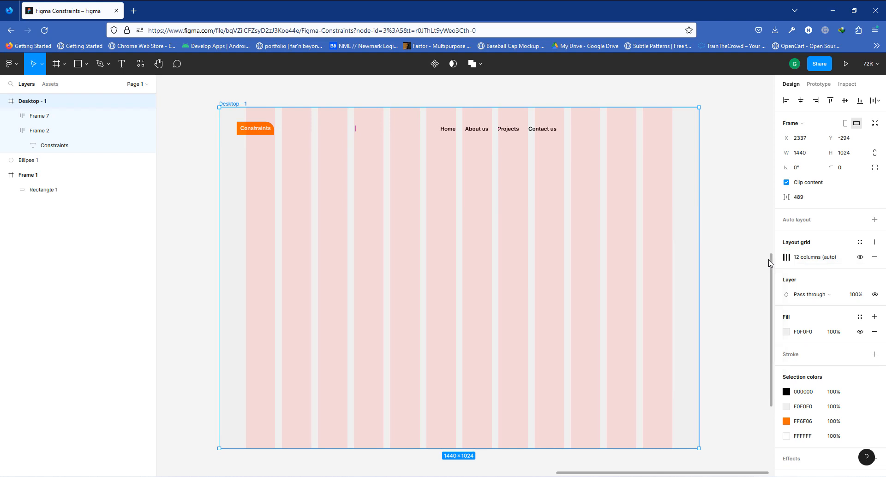
- Snap the Constraints label to the left grid margin and move the navigation menu to the grid's right edge
left_click_drag(261, 131, 261, 131)
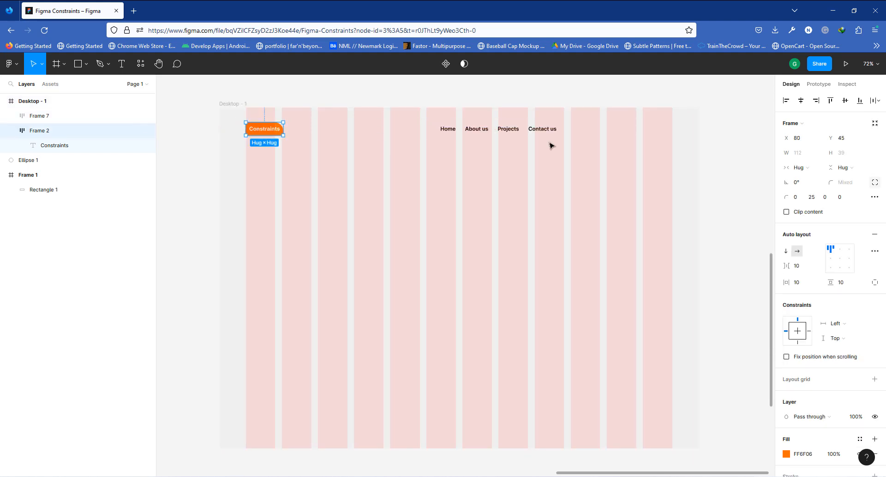
left_click(530, 130)
left_click_drag(512, 131, 613, 135)
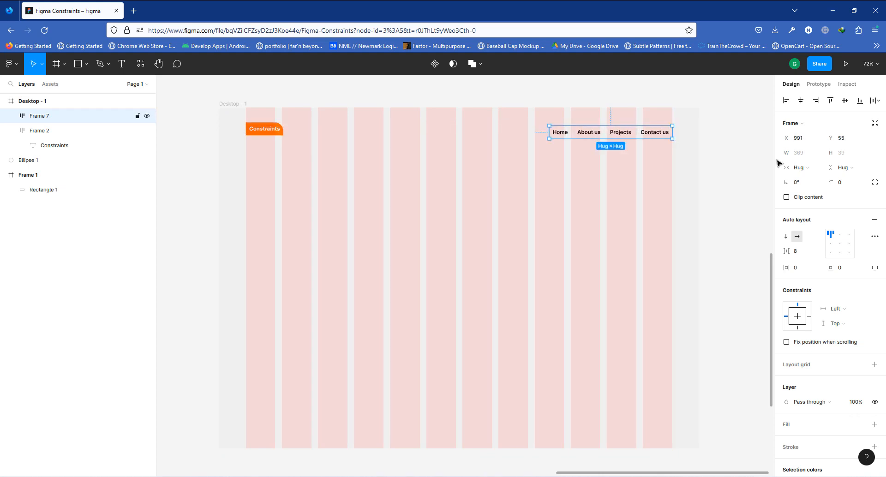
left_click(750, 147)
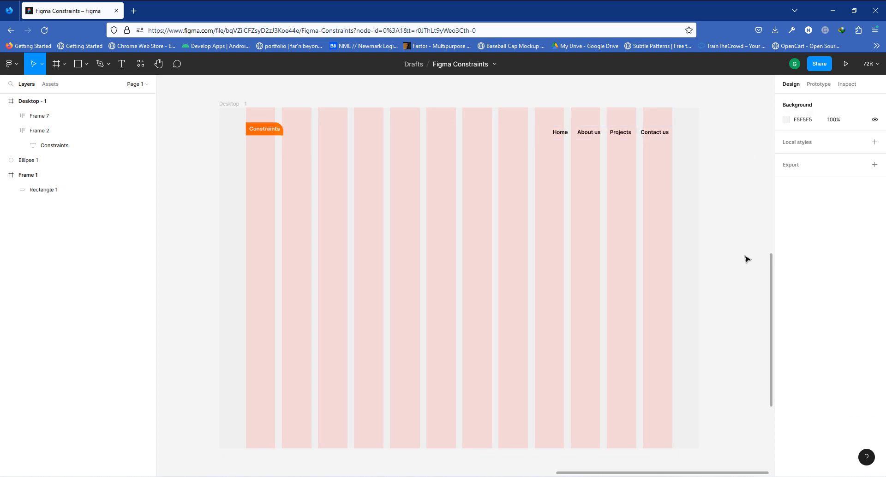
left_click(639, 135)
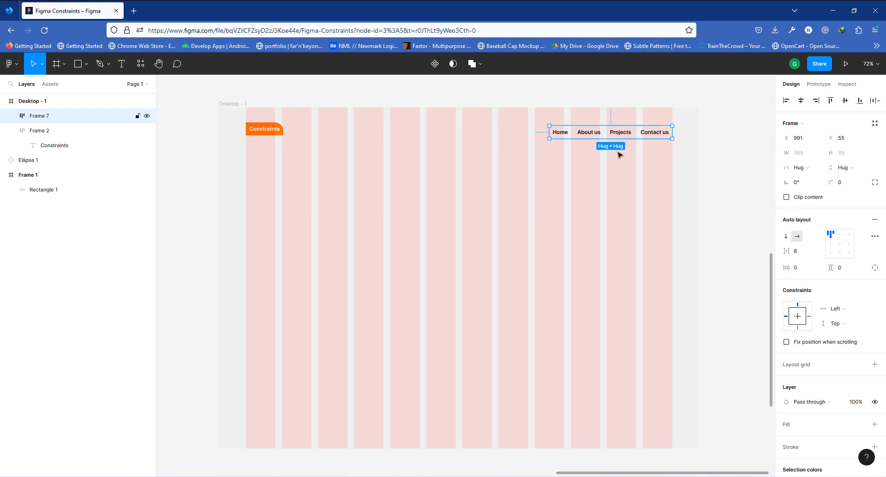
- Remove the horizontal padding of the Contact us and Projects frames by setting it to 0
left_click(797, 252)
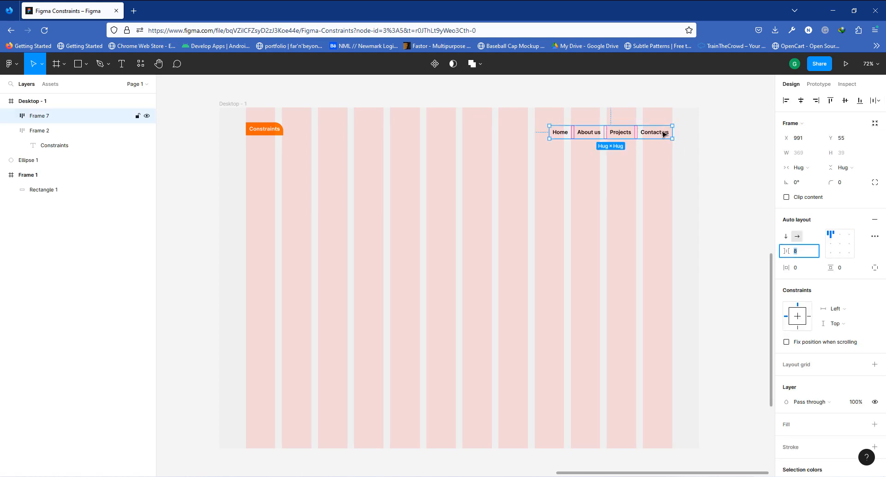
left_click(663, 134)
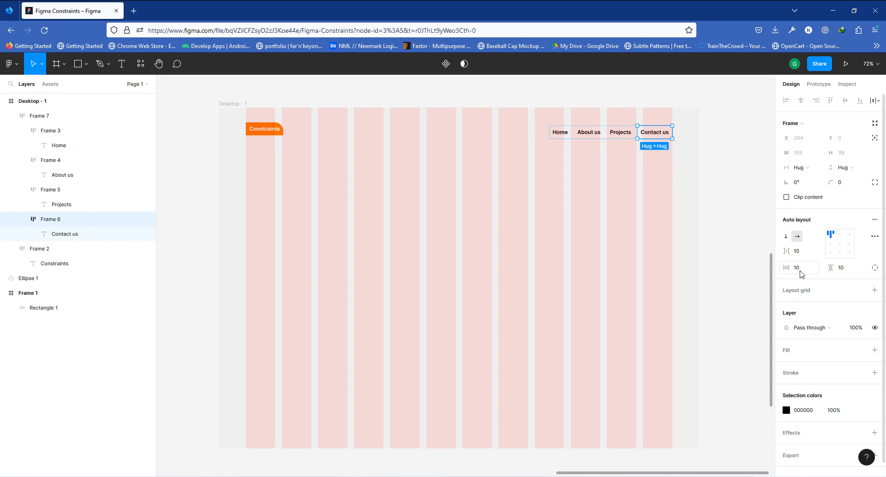
left_click(799, 254)
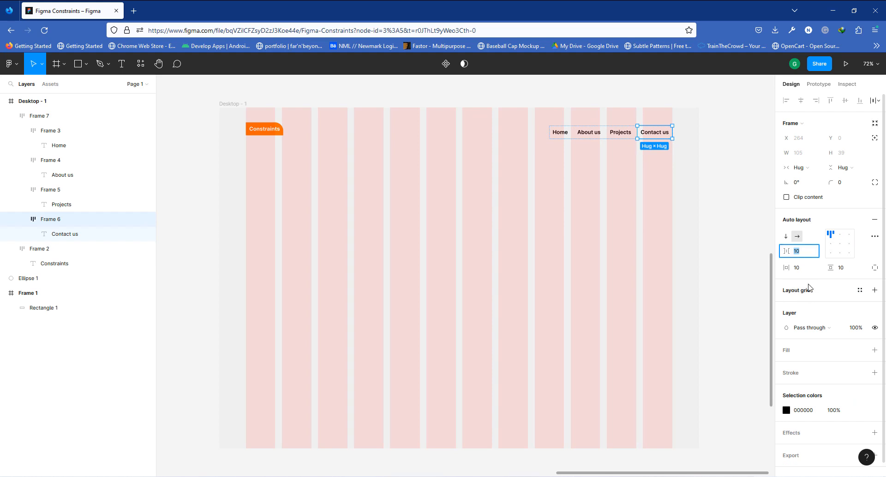
left_click(847, 273)
left_click(800, 275)
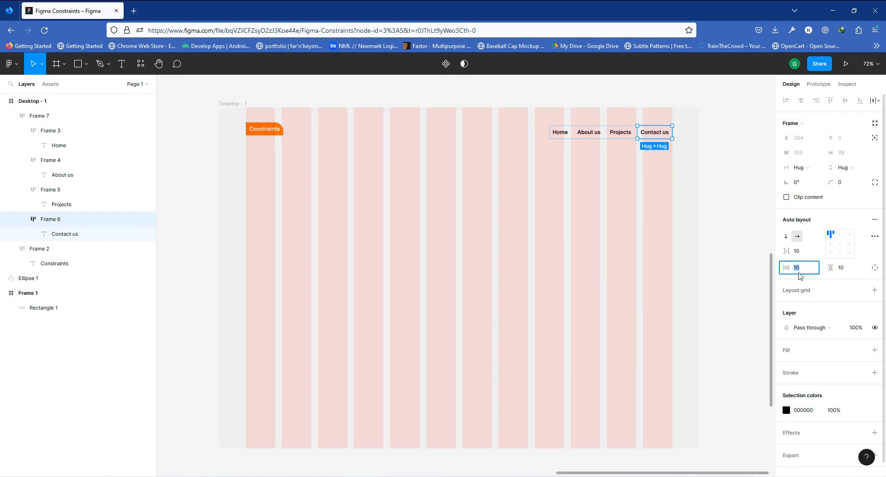
key("Return")
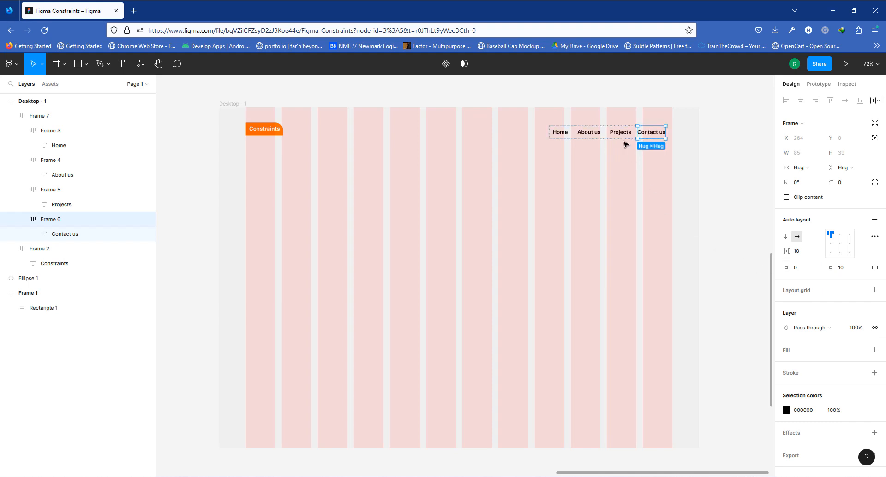
left_click(620, 133)
left_click(807, 270)
type("0")
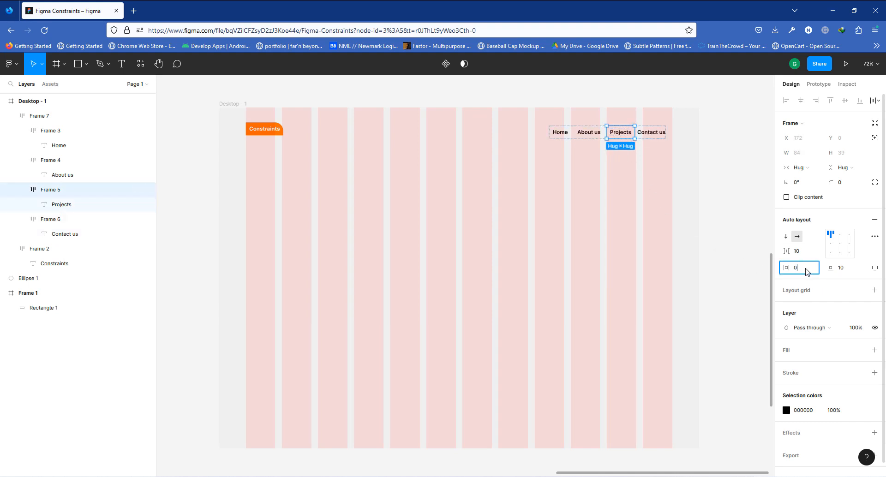
key("Return")
- Set the horizontal padding of the About us and Home frames to 0 as well
left_click(589, 134)
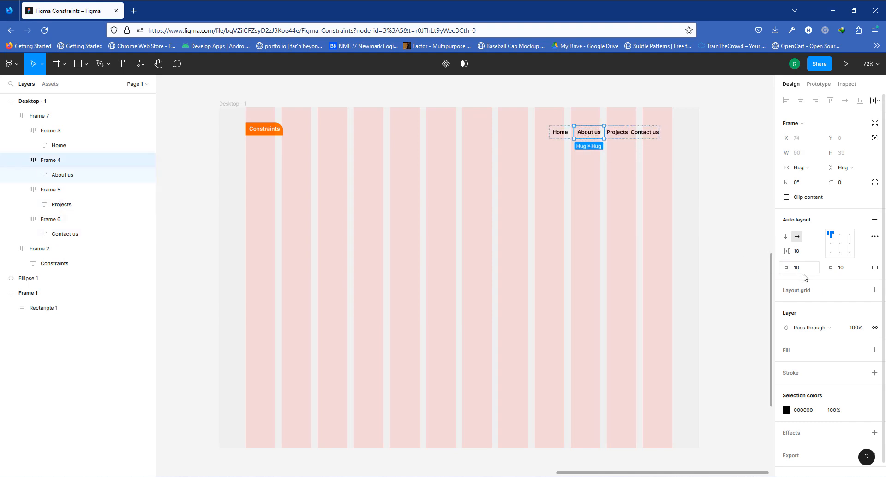
left_click(803, 275)
key("Return")
left_click(561, 133)
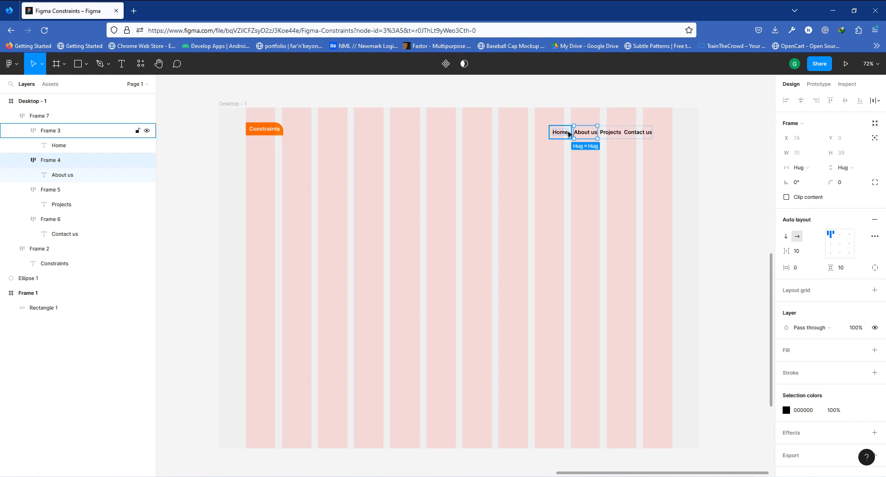
left_click(800, 272)
key("Return")
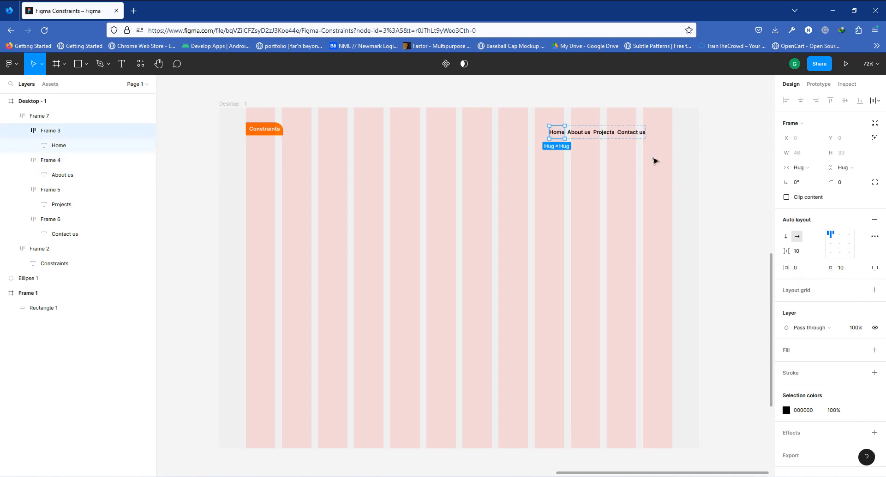
- Set the navigation menu's item spacing to 32 and realign the menu to the grid's right edge
left_click(617, 134)
left_click_drag(617, 134, 643, 134)
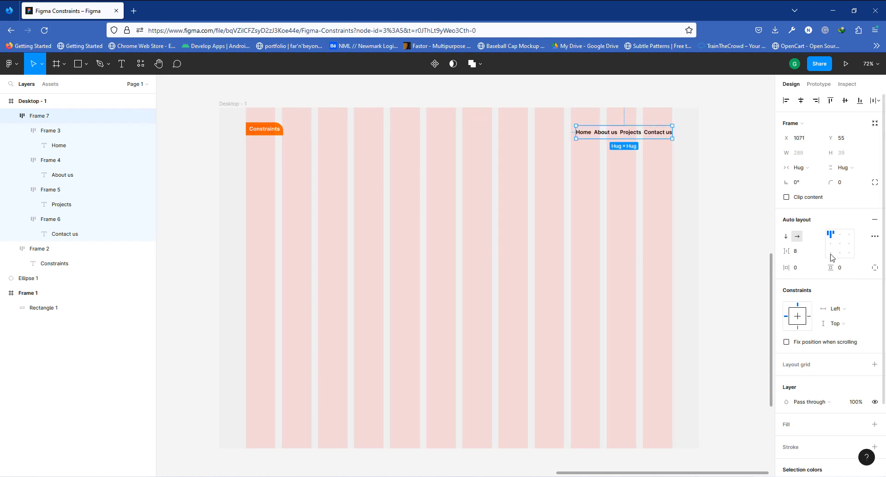
left_click(804, 252)
key("Return")
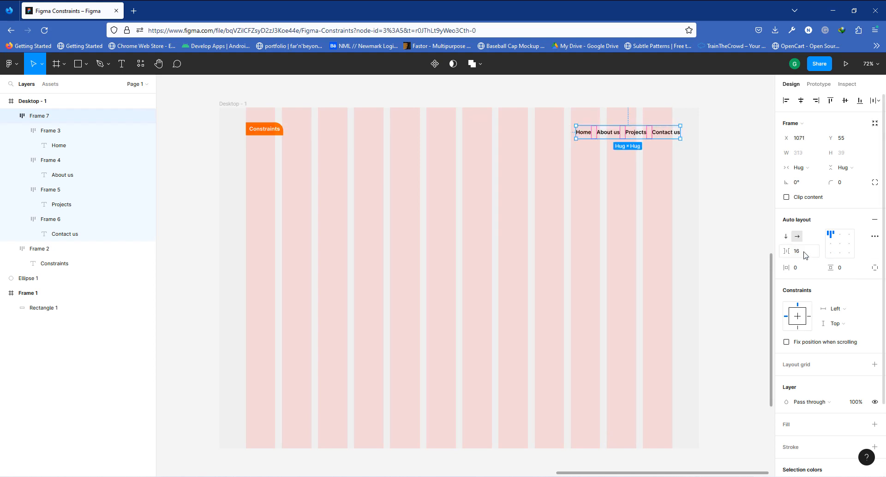
left_click(804, 254)
type("32")
key("Return")
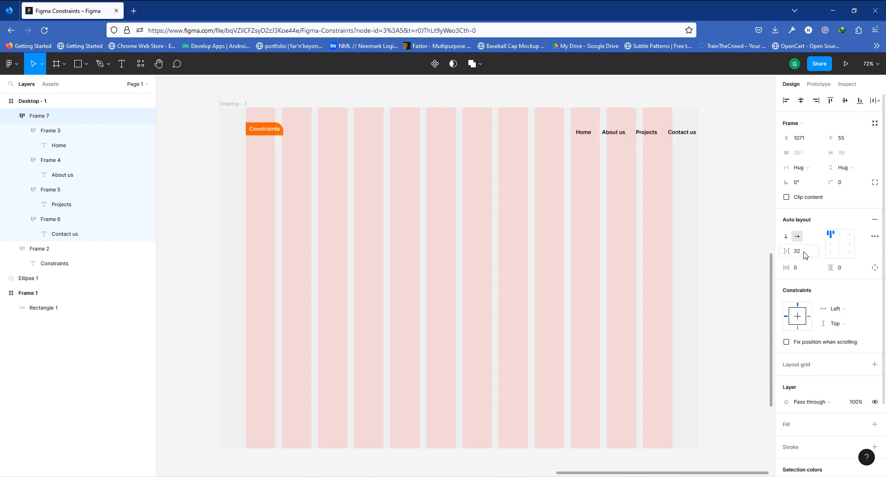
left_click_drag(685, 133, 657, 135)
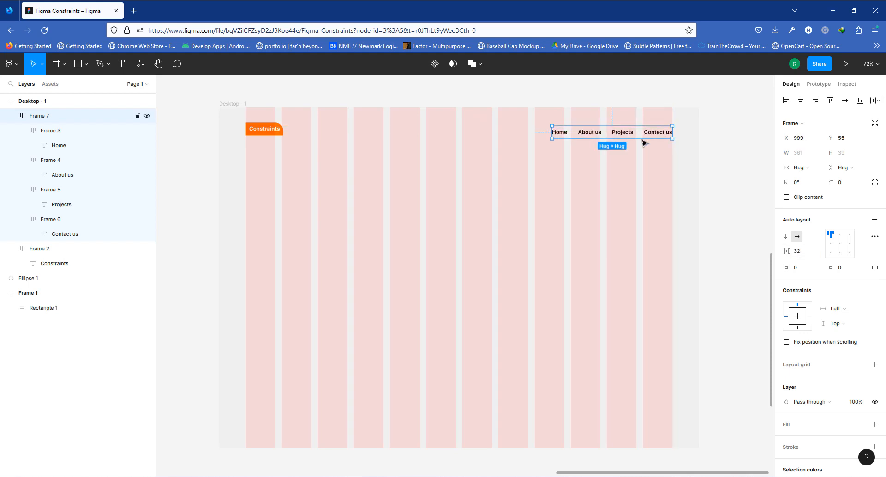
- Select both the Constraints label and the navigation menu and align their vertical centers
left_click(280, 135, "shift")
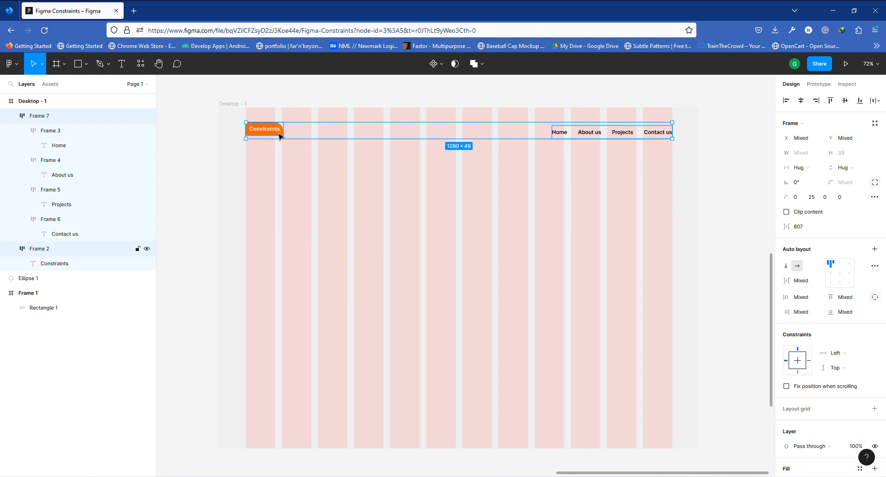
left_click(843, 103)
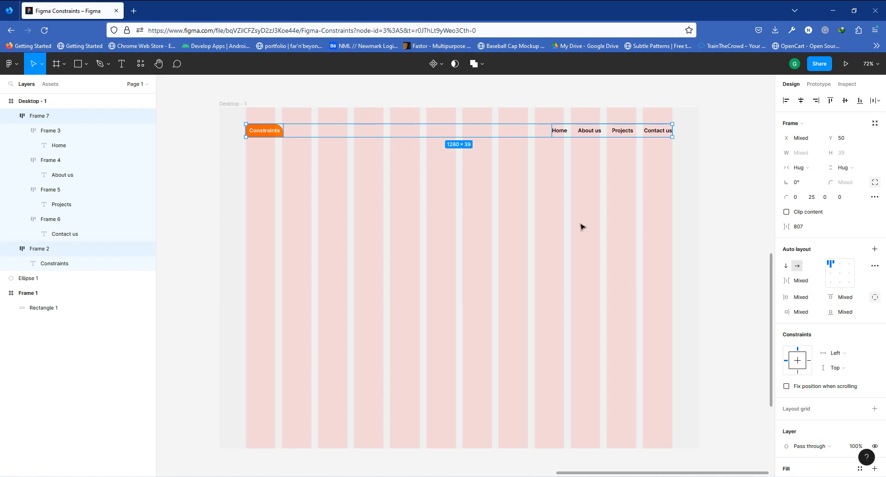
left_click(711, 163)
scroll(489, 203, "down", 1)
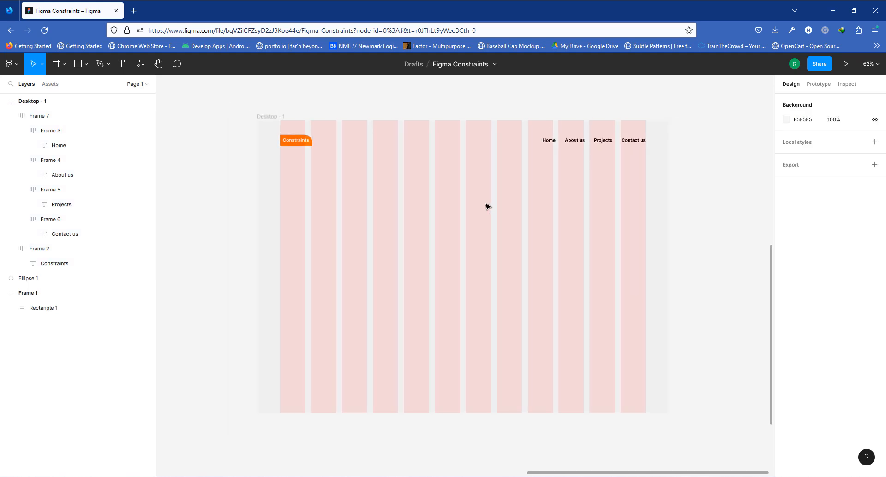
scroll(493, 202, "down", 1)
scroll(461, 310, "up", 2)
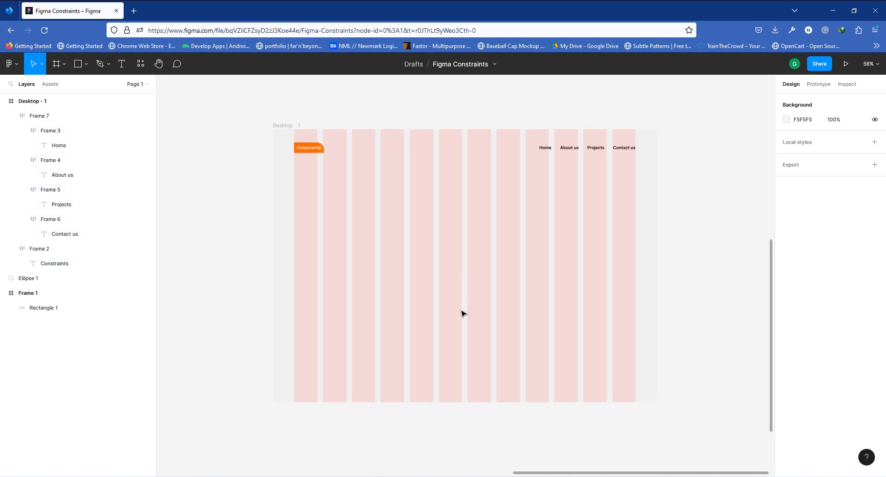
left_click(285, 132)
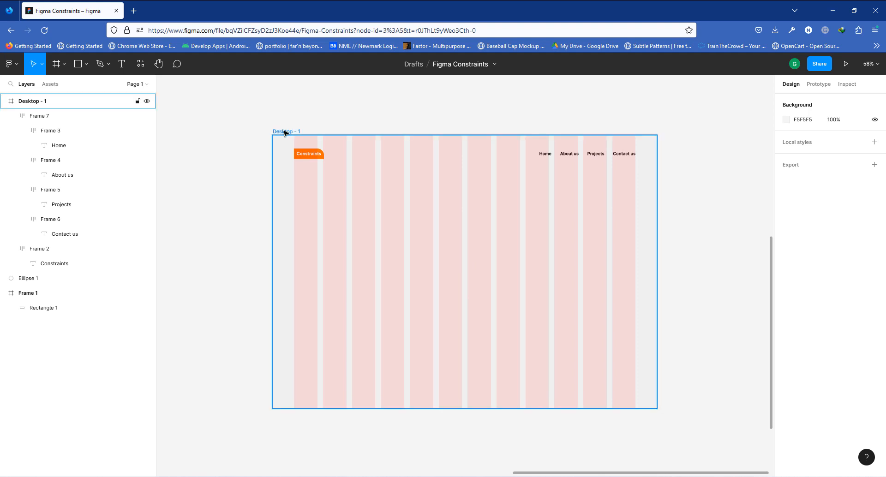
left_click(285, 133)
left_click_drag(660, 245, 682, 243)
key("ctrl+z")
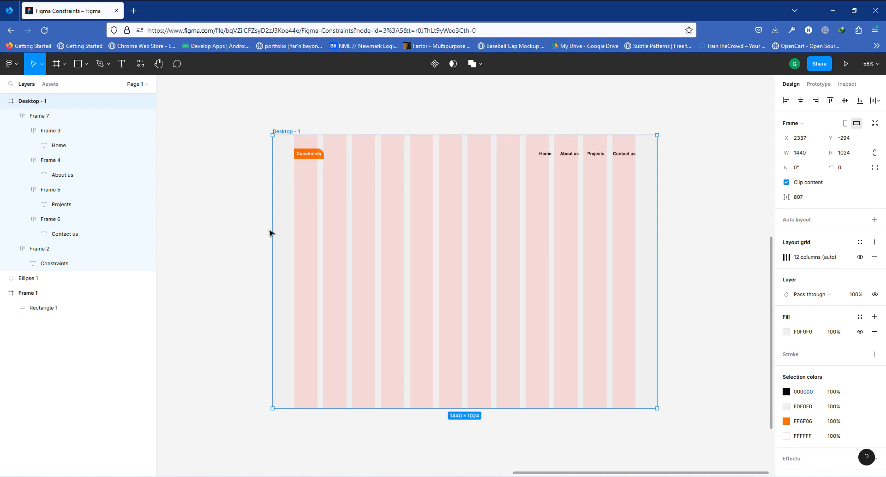
left_click_drag(270, 228, 501, 228)
key("ctrl+z")
- Constrain the navigation menu to Right and stretch Desktop - 1 to about 1537 px wide to test it
left_click(316, 162)
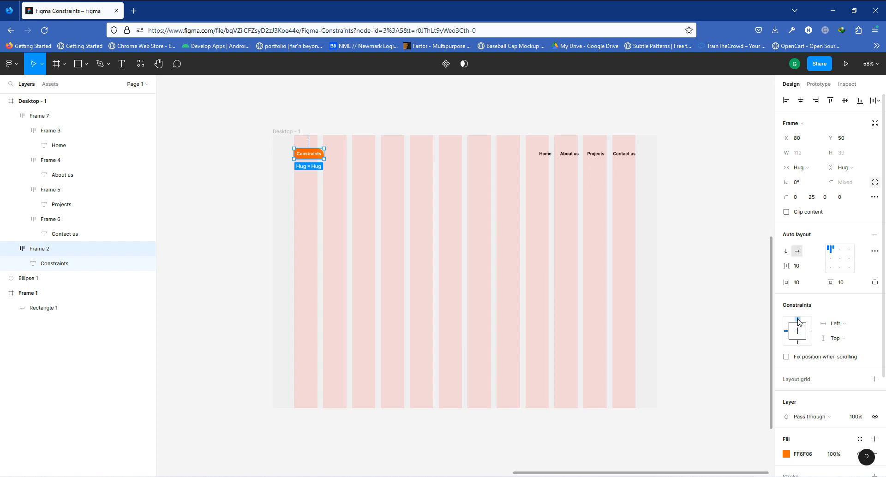
left_click(591, 158)
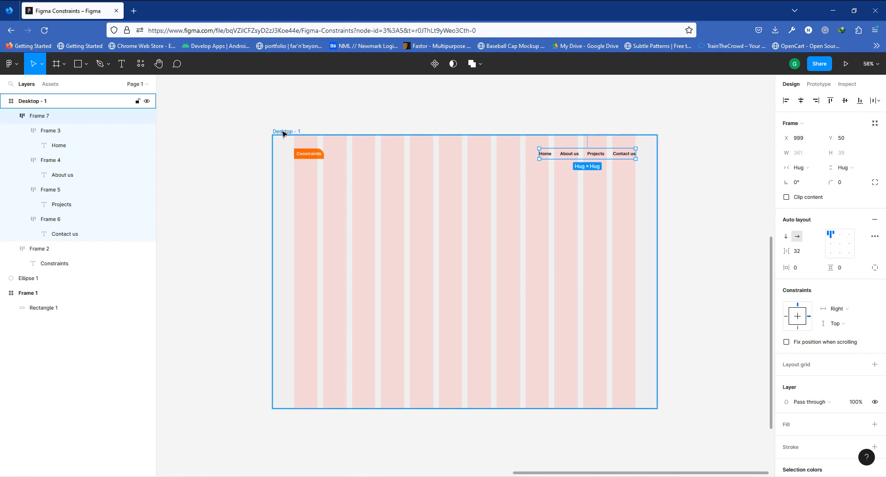
left_click(283, 133)
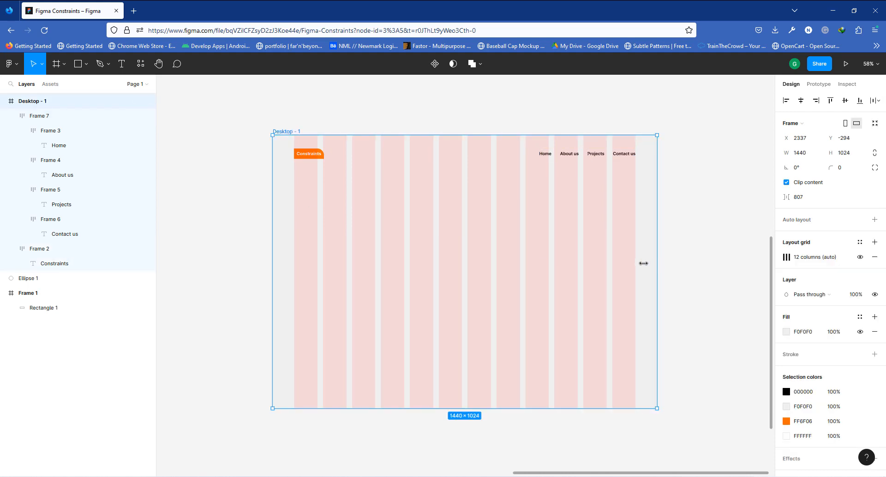
left_click_drag(644, 263, 592, 262)
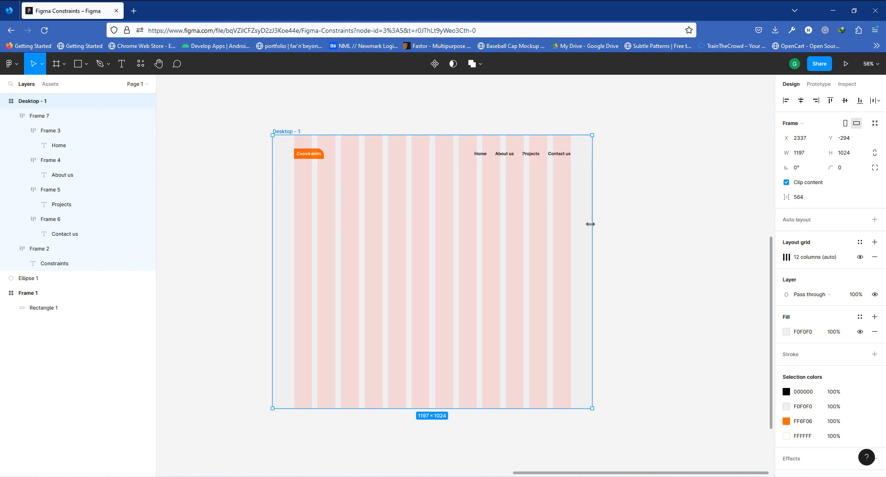
left_click_drag(590, 224, 683, 224)
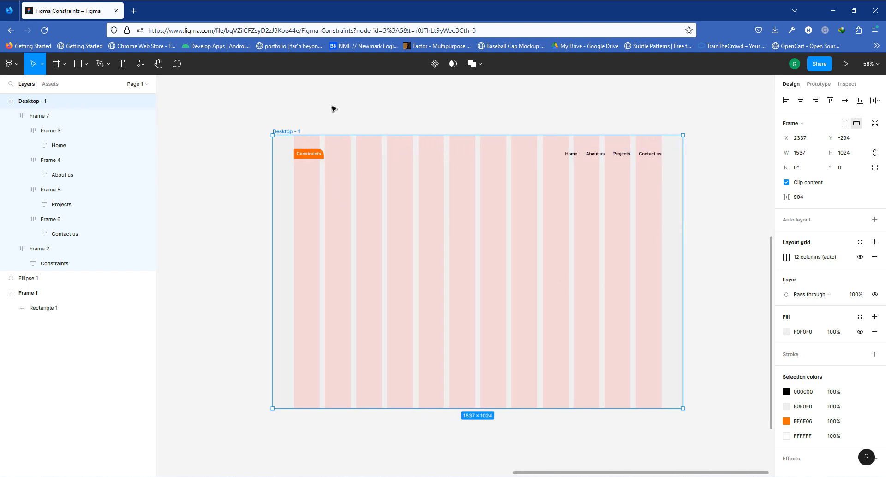
left_click(356, 118)
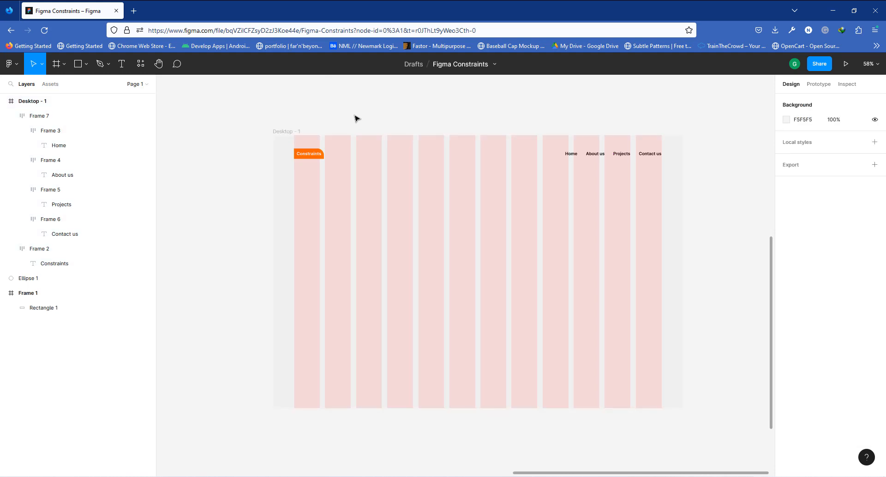
- Add a text layer reading "Copyright 2023- All right reserved" near the bottom of Desktop - 1
left_click(318, 157)
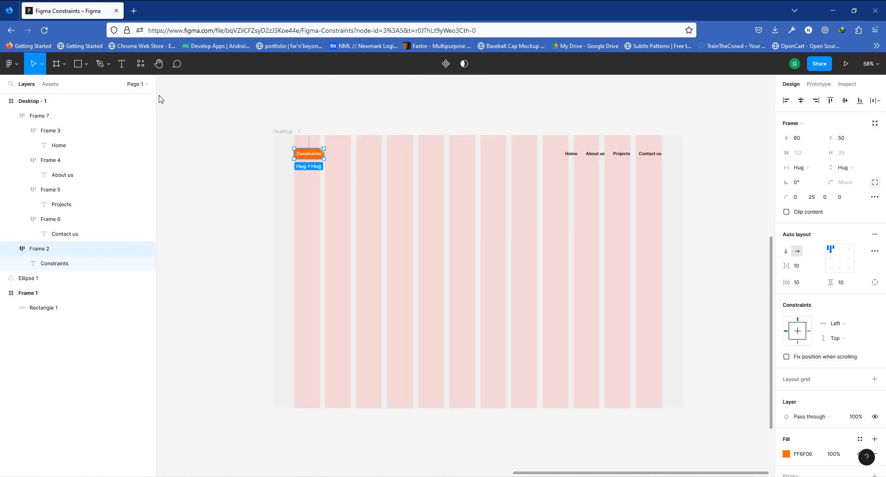
left_click(121, 63)
left_click(438, 386)
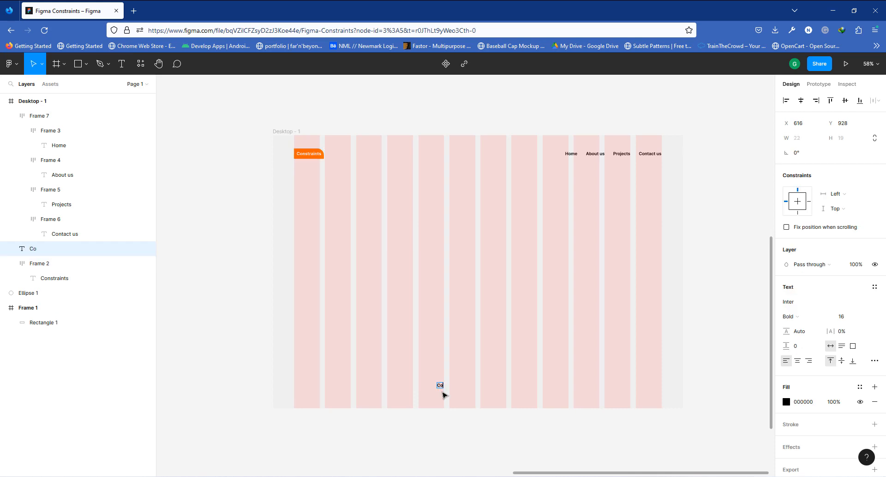
type("Copyright")
scroll(468, 410, "up", 3)
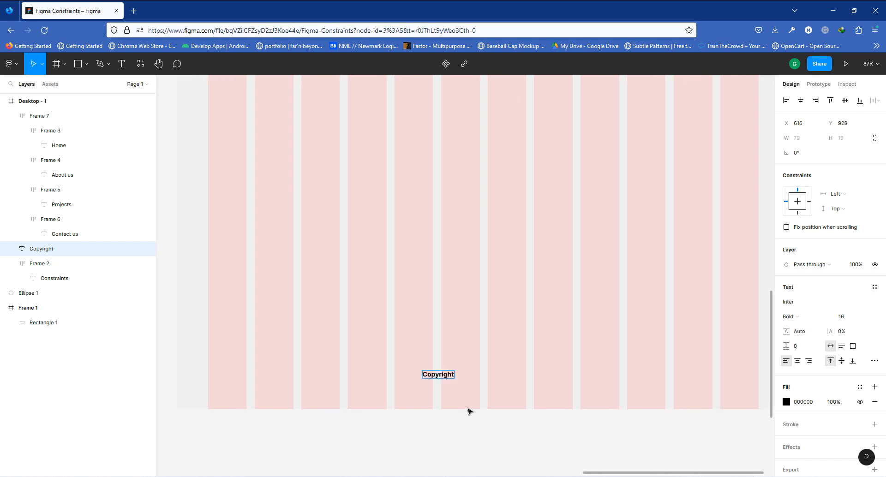
type("2023- All right rese")
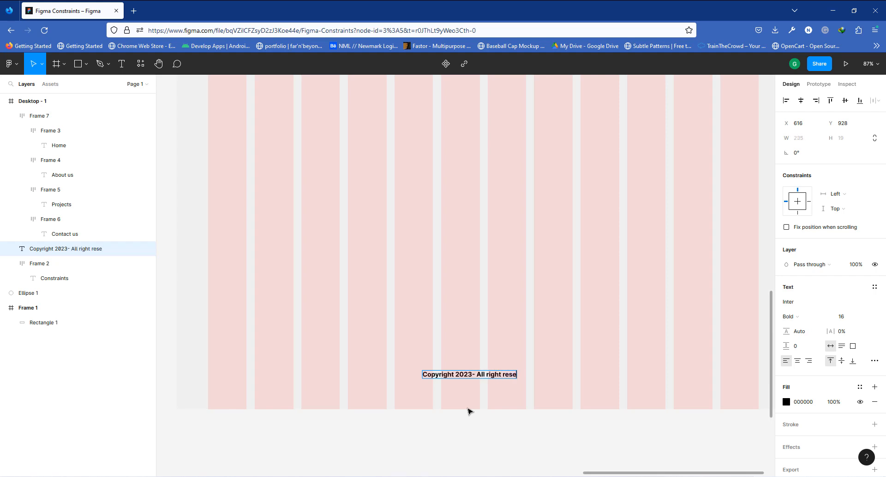
type("rved")
key("Escape")
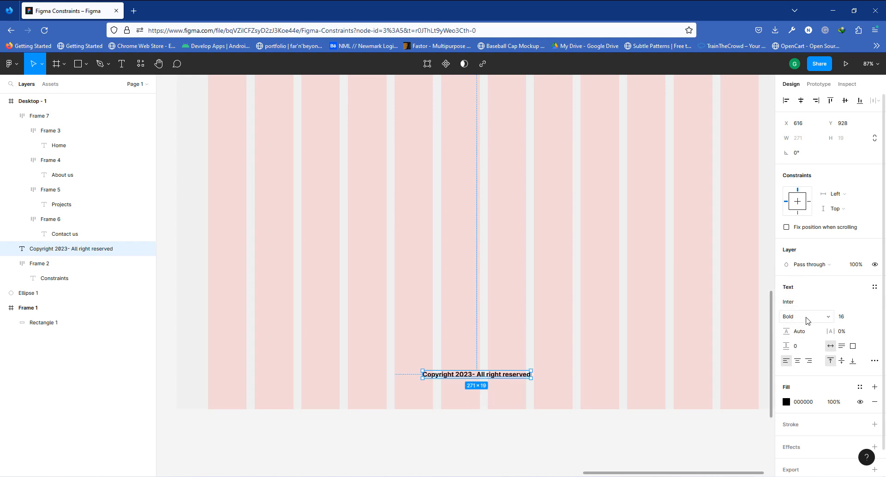
- Change the copyright text's font weight to Medium
left_click(804, 316)
left_click(820, 293)
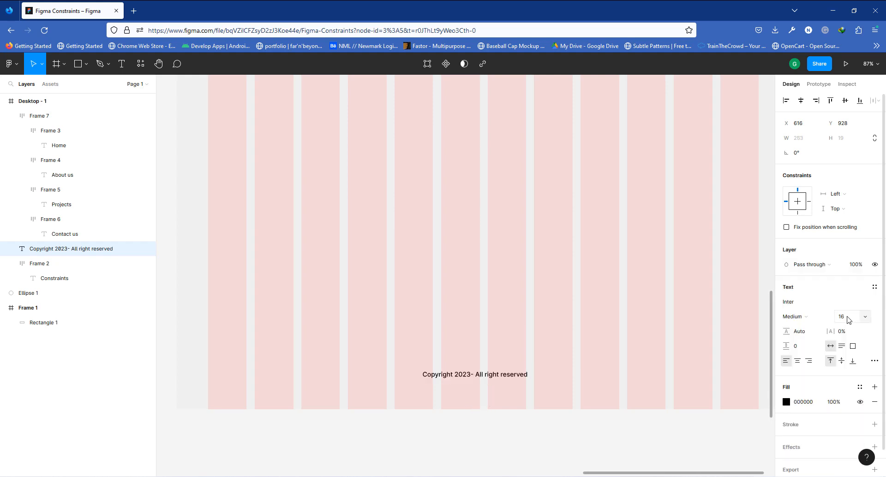
left_click(847, 316)
- Wrap the copyright text in an auto layout frame and fill that frame with orange FF6F06
left_click(516, 367)
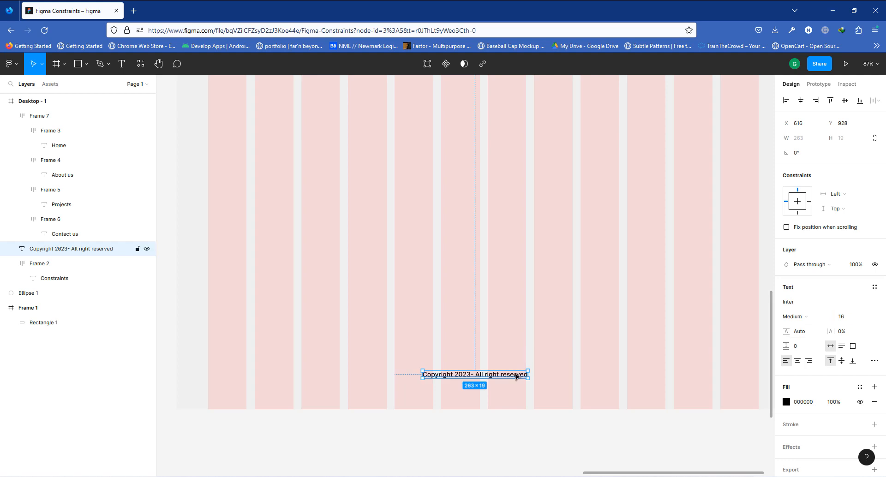
key("shift+a")
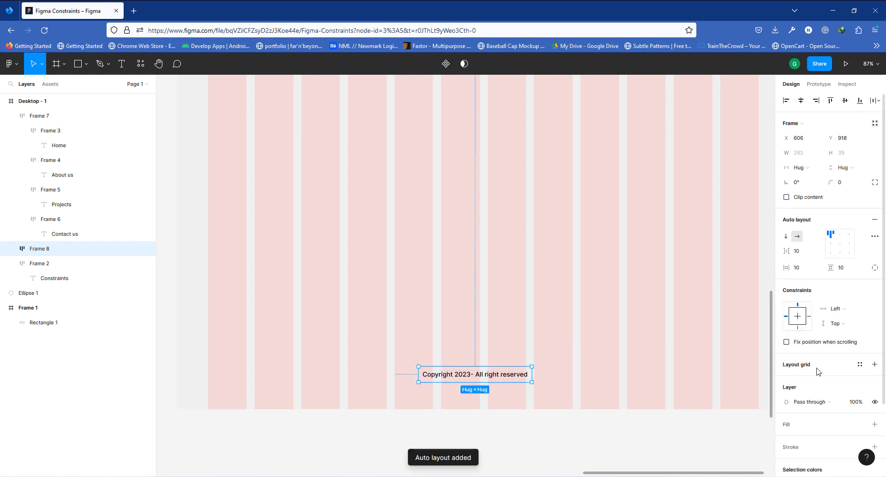
scroll(613, 277, "down", 3)
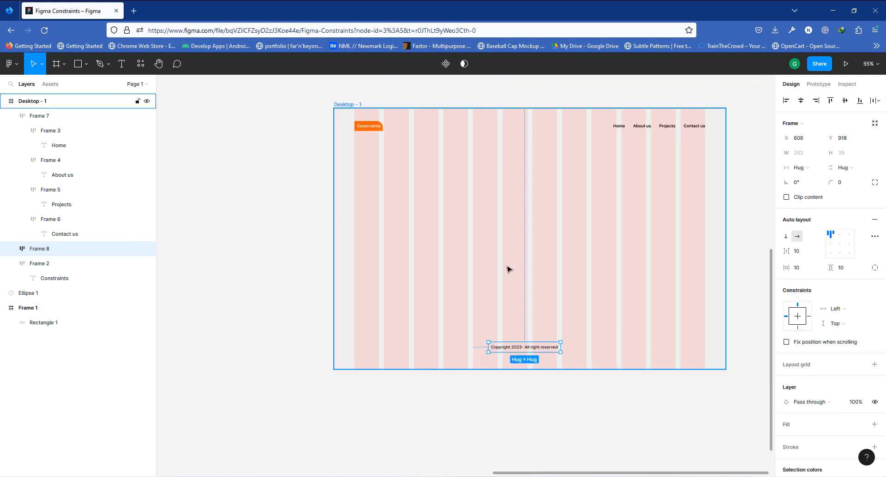
left_click(875, 424)
left_click(788, 440)
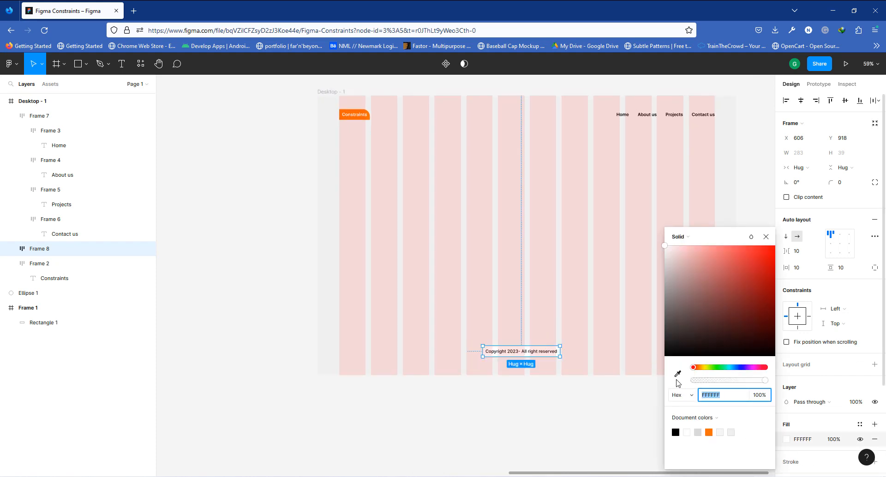
left_click(678, 374)
left_click(709, 433)
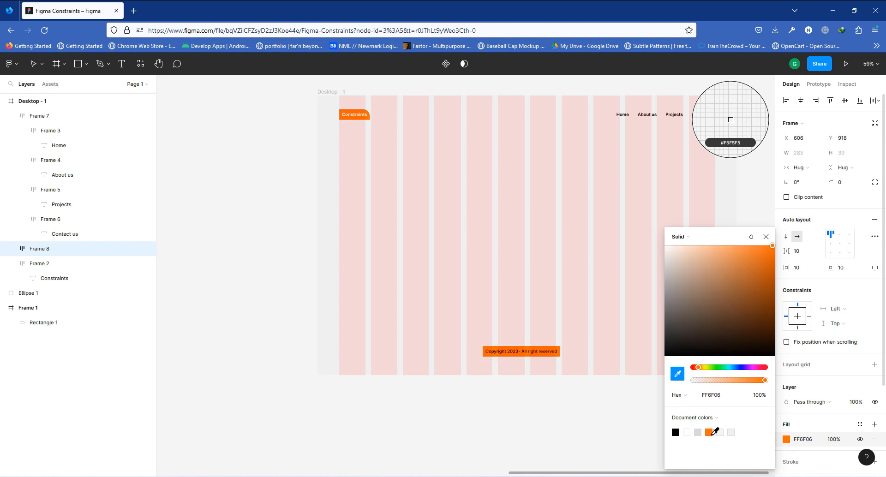
left_click(766, 238)
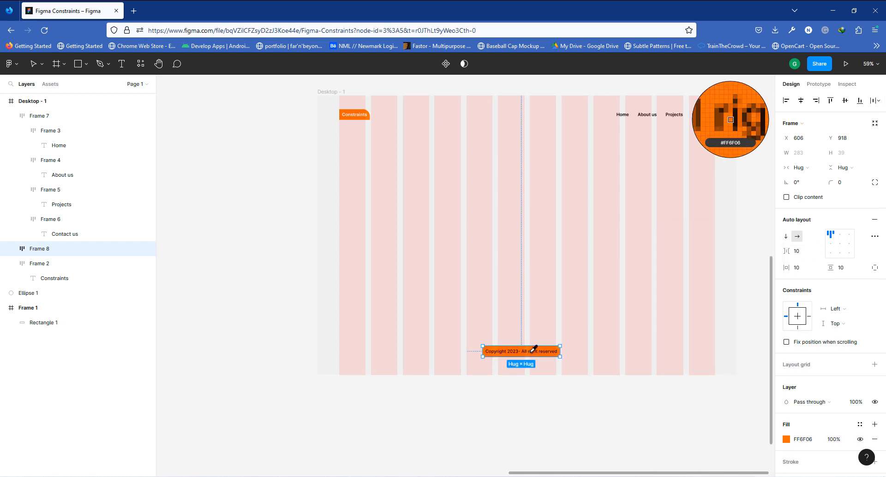
key("Escape")
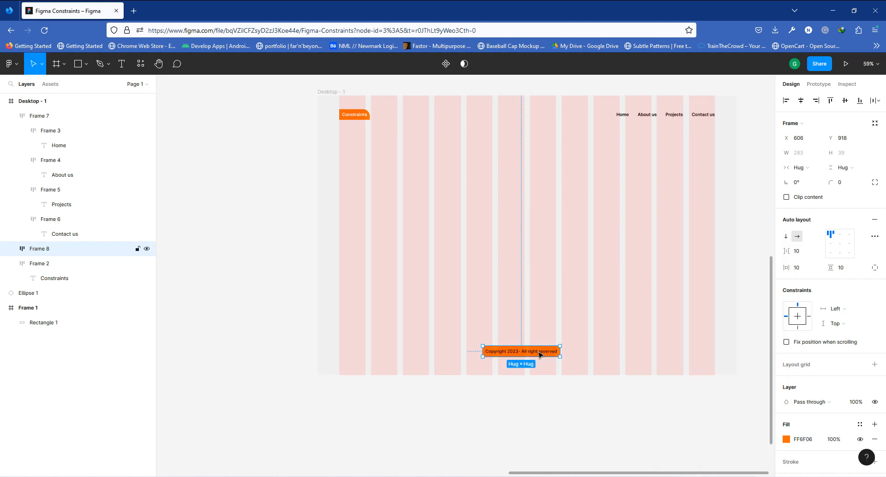
- Change the copyright text's fill color to white
double_click(540, 354)
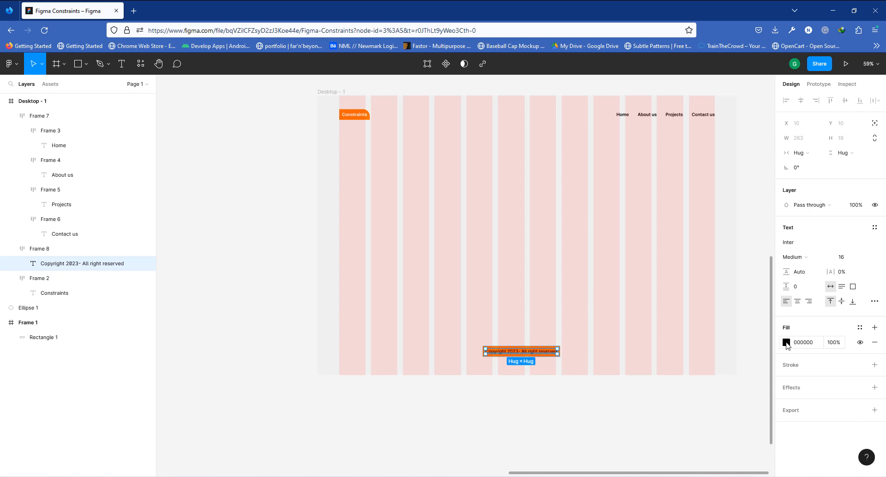
left_click(787, 342)
left_click(563, 335)
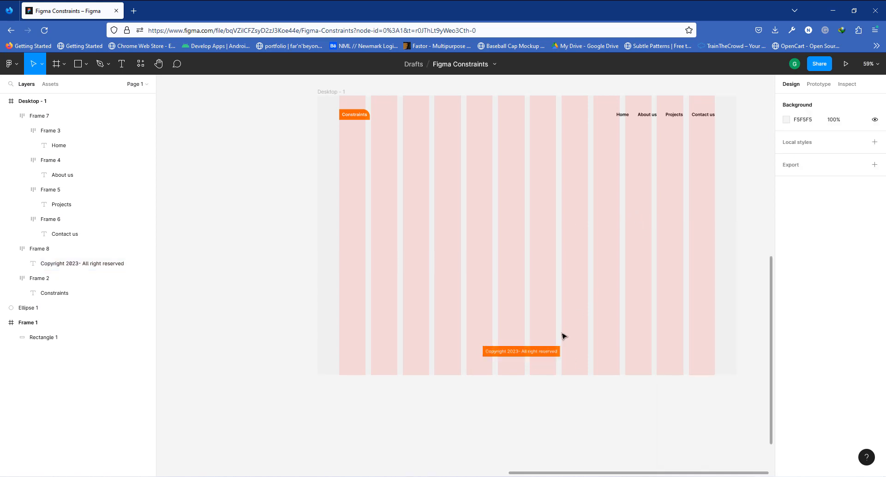
- Set the footer frame's horizontal padding to 16
left_click(557, 352)
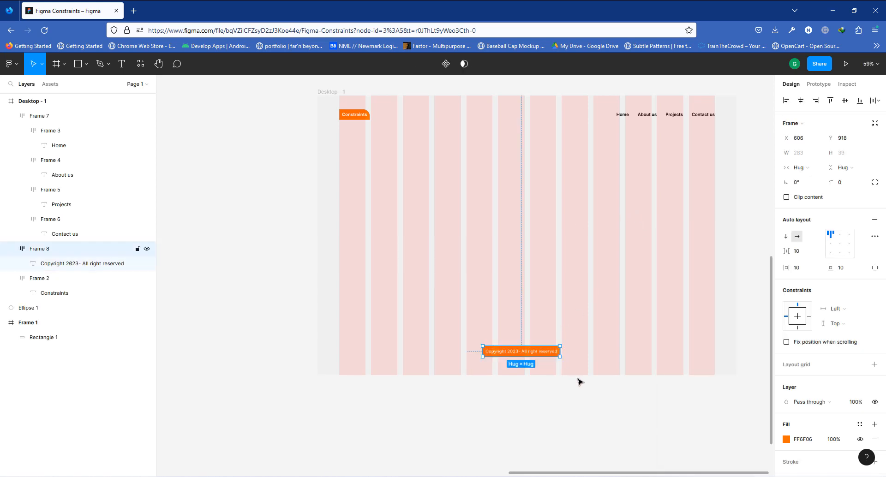
left_click(802, 272)
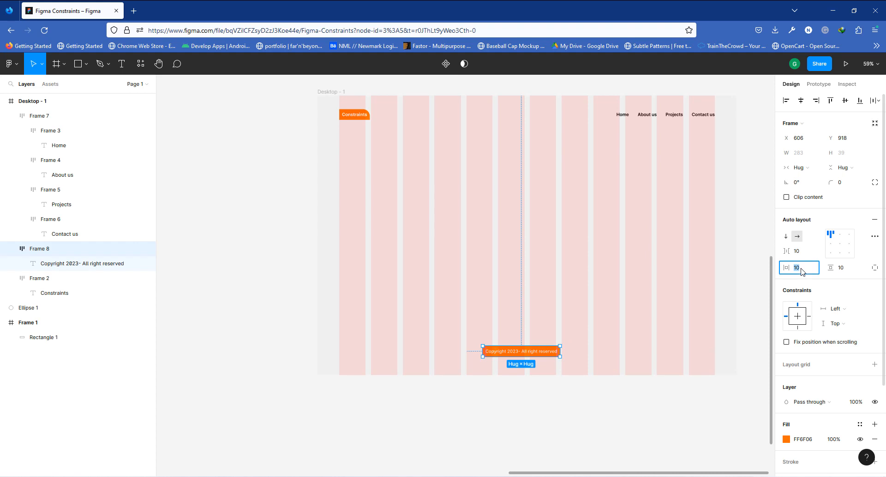
type("16")
key("Return")
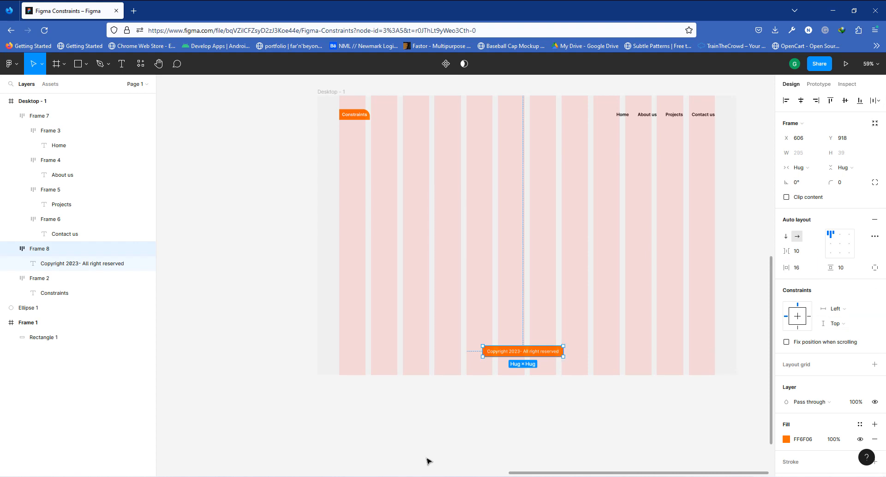
- Stretch the footer frame across the grid columns to about 1457 px wide
left_click_drag(481, 350, 339, 351)
left_click_drag(564, 350, 738, 355)
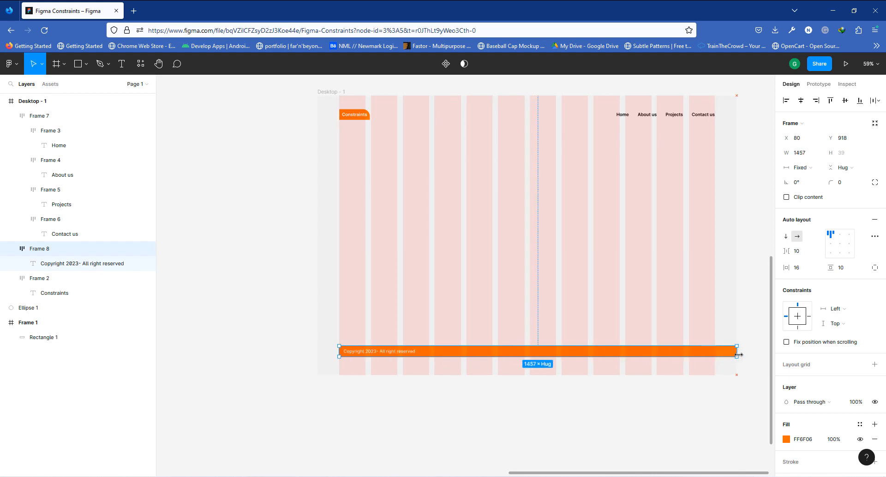
- Set the footer frame's vertical padding to 32 and center its content
left_click(844, 271)
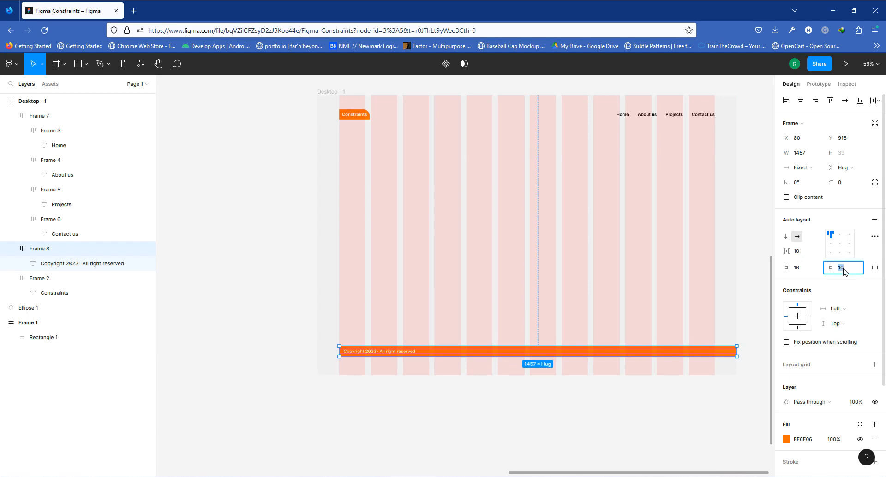
type("32")
key("Return")
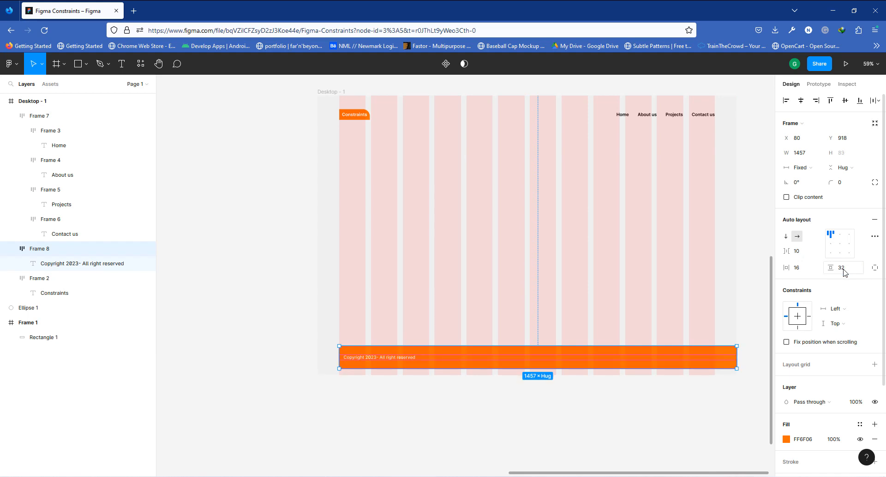
left_click(840, 244)
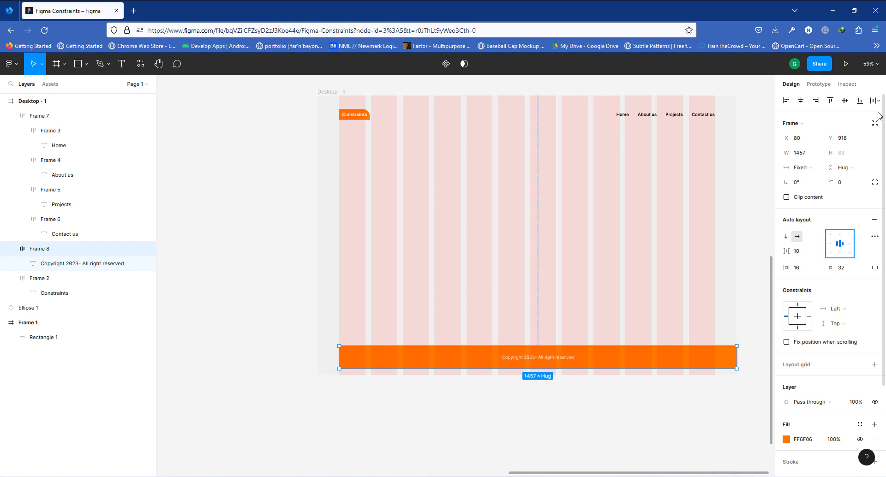
- Align the footer to the bottom of Desktop - 1 and center-align the copyright text
left_click(860, 100)
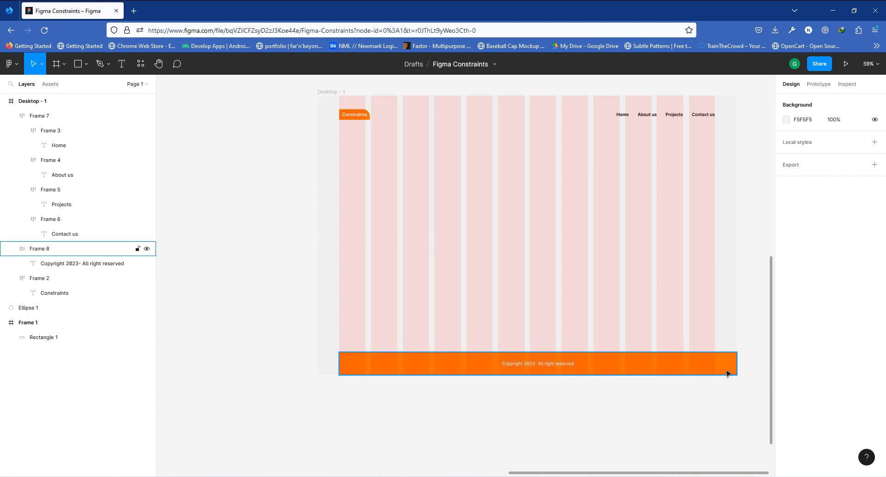
left_click(672, 373)
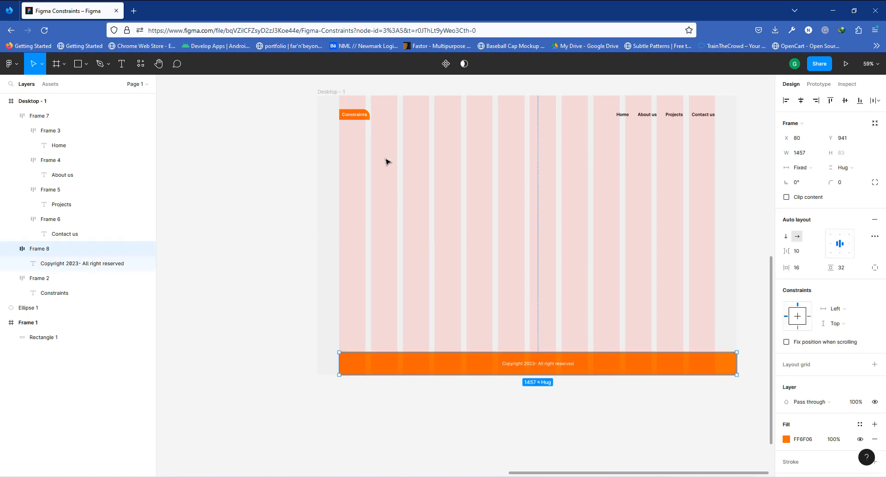
double_click(524, 367)
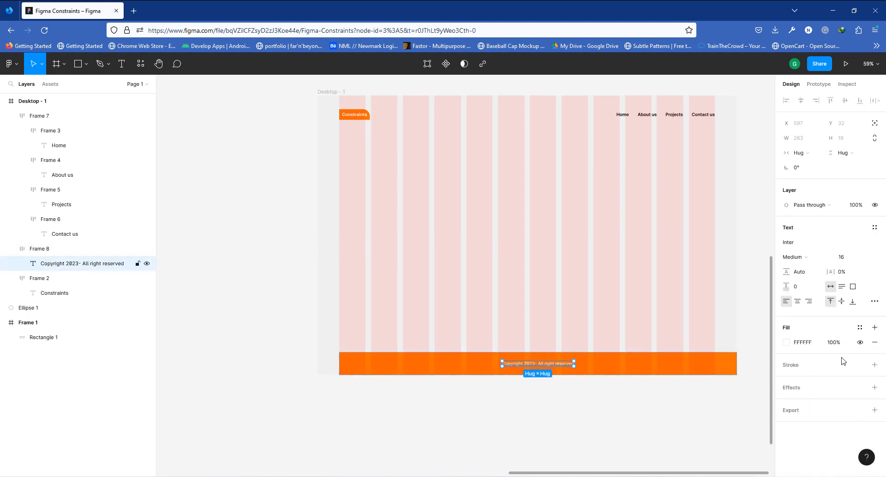
left_click(798, 302)
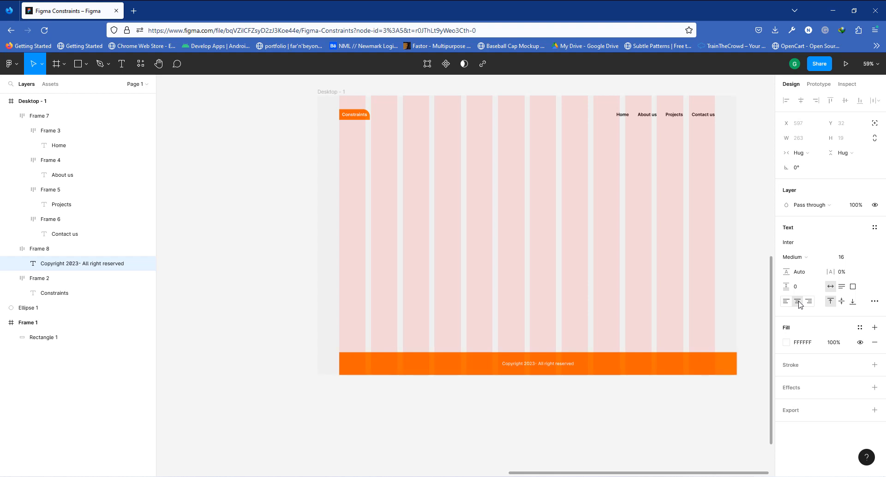
- Change the fill of Desktop - 1 to black 000000
left_click(336, 93)
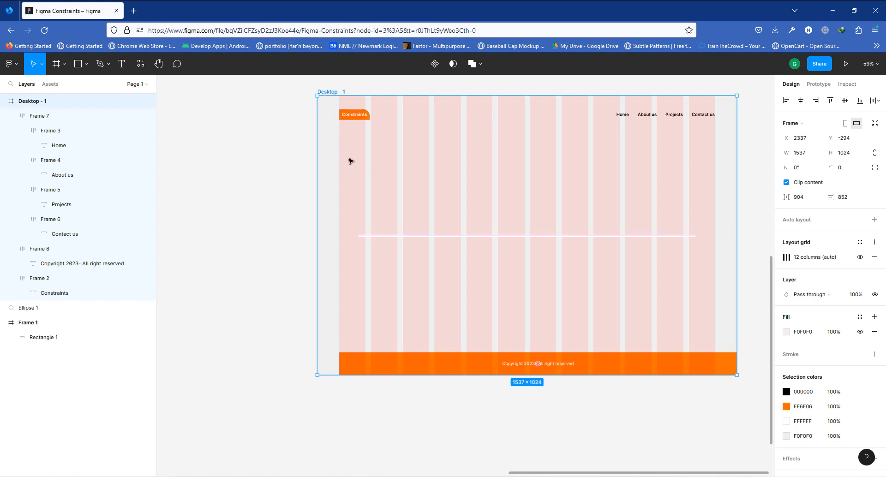
left_click(786, 333)
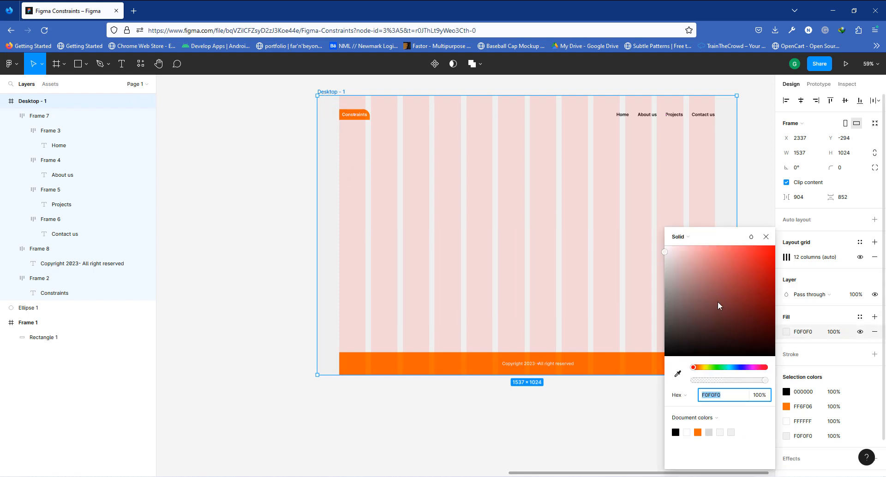
left_click_drag(718, 303, 806, 366)
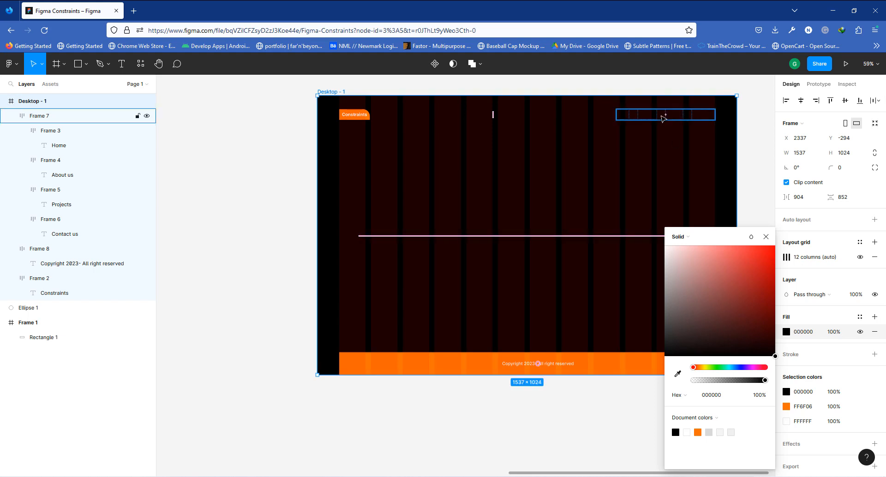
- Change the navigation menu's text color to white FFFFFF
left_click(664, 116)
scroll(806, 390, "down", 2)
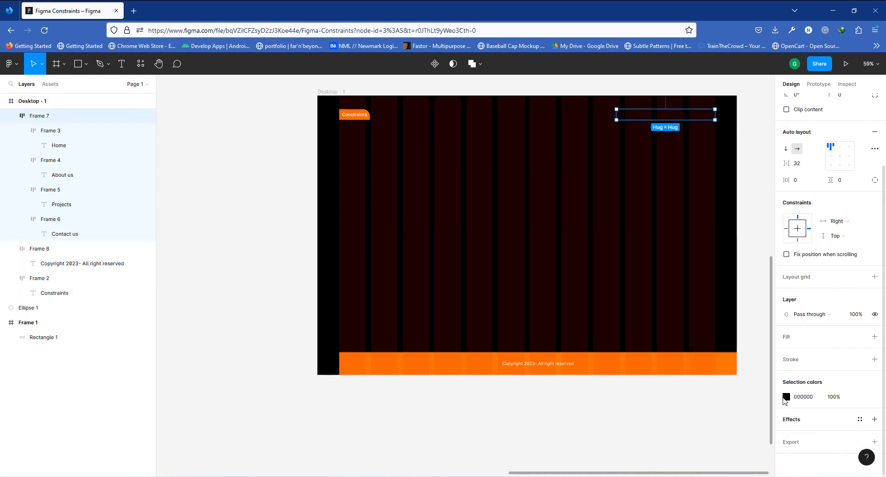
left_click(786, 397)
left_click_drag(666, 251, 647, 226)
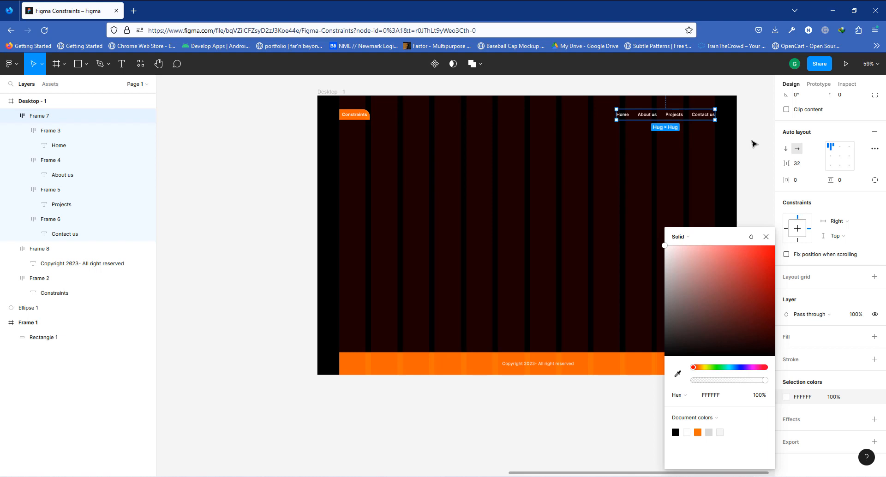
left_click(754, 144)
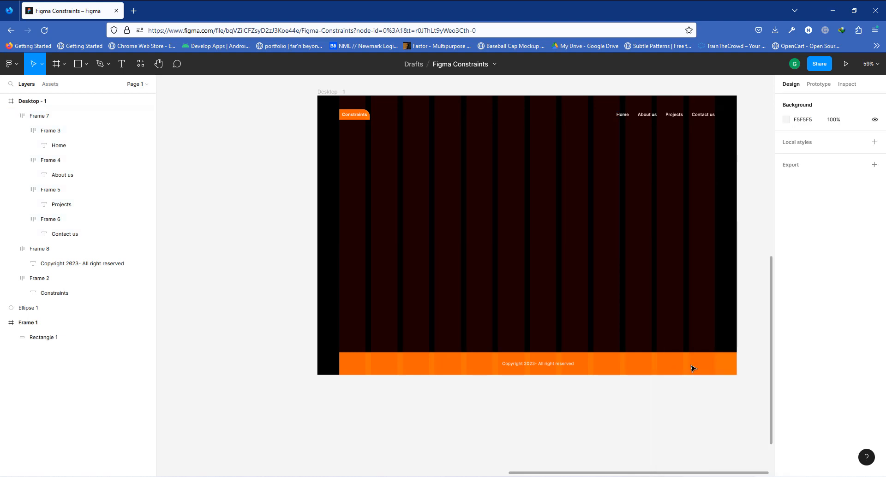
- Extend the footer's left edge so it spans the full width of Desktop - 1
left_click(390, 372)
left_click_drag(338, 362, 317, 358)
left_click(432, 412)
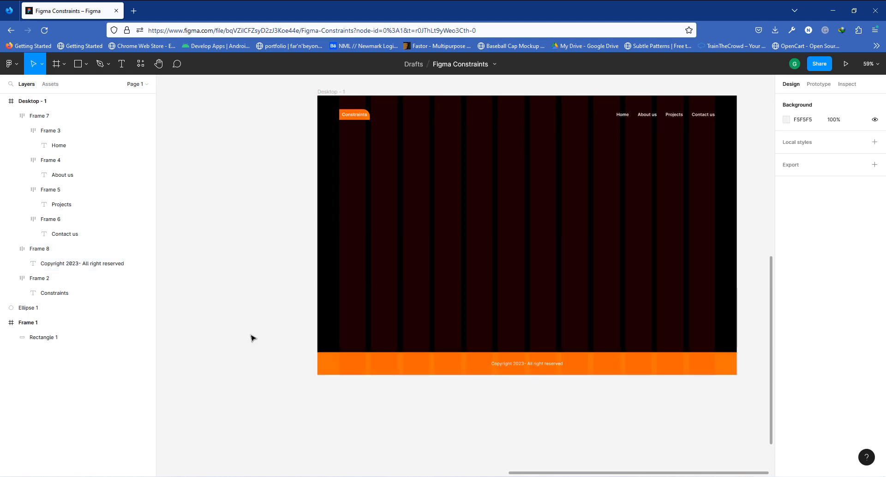
- Set the footer's vertical constraint to Bottom
scroll(627, 217, "right", 3)
scroll(627, 217, "up", 1)
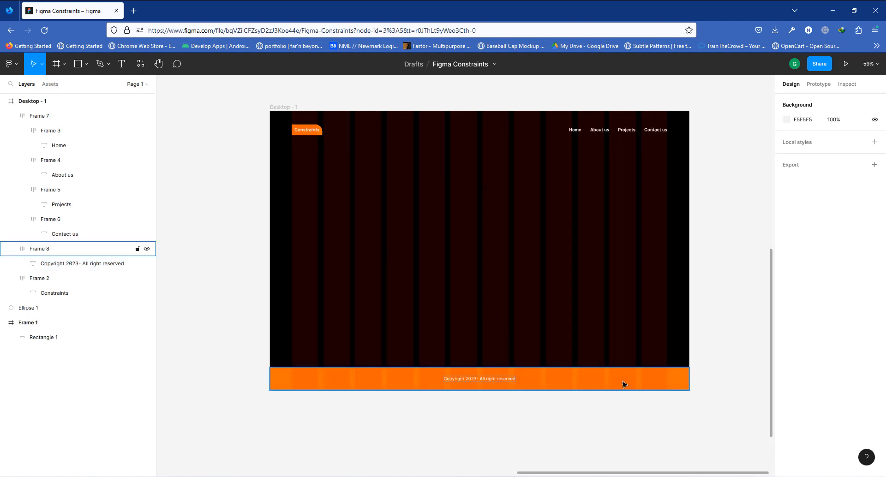
left_click(623, 384)
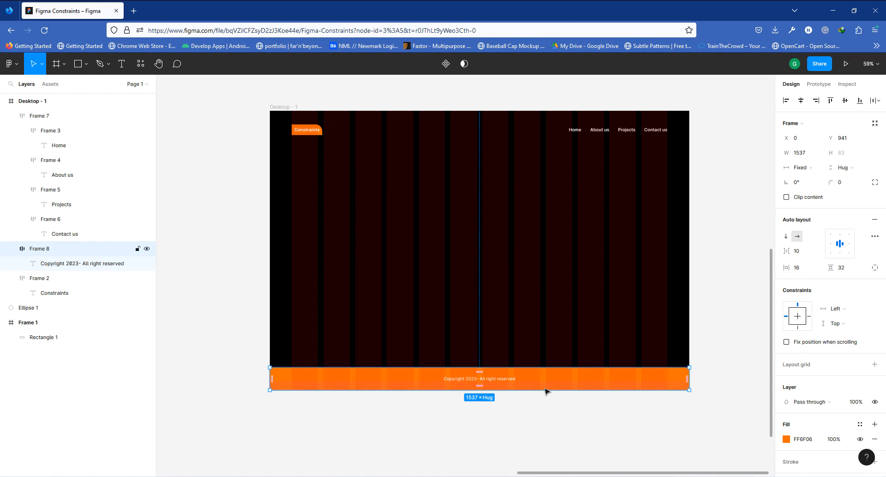
left_click(284, 108)
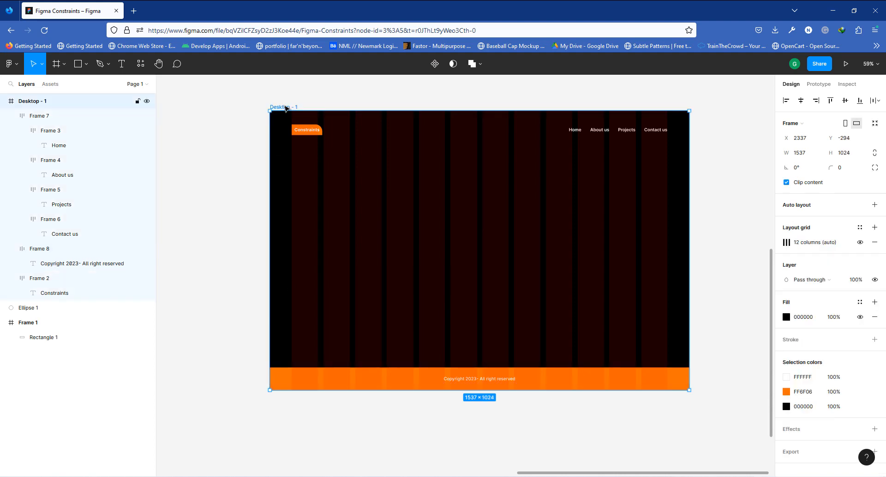
left_click(587, 381)
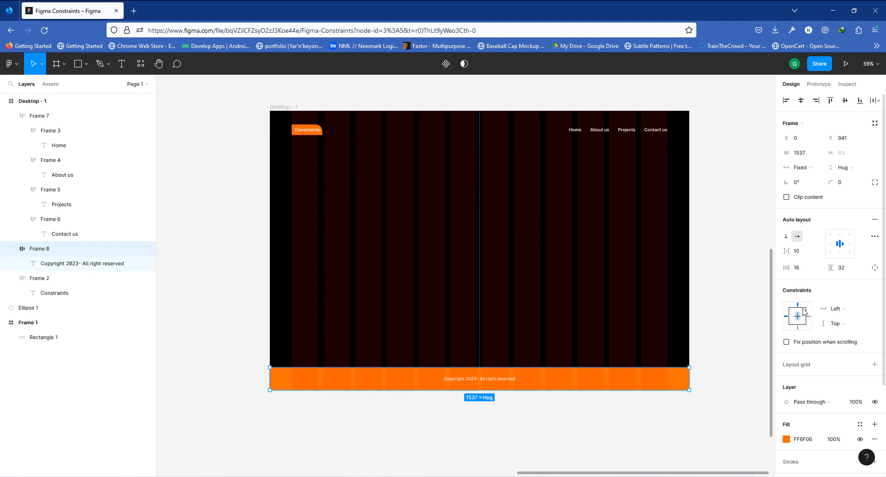
left_click(843, 325)
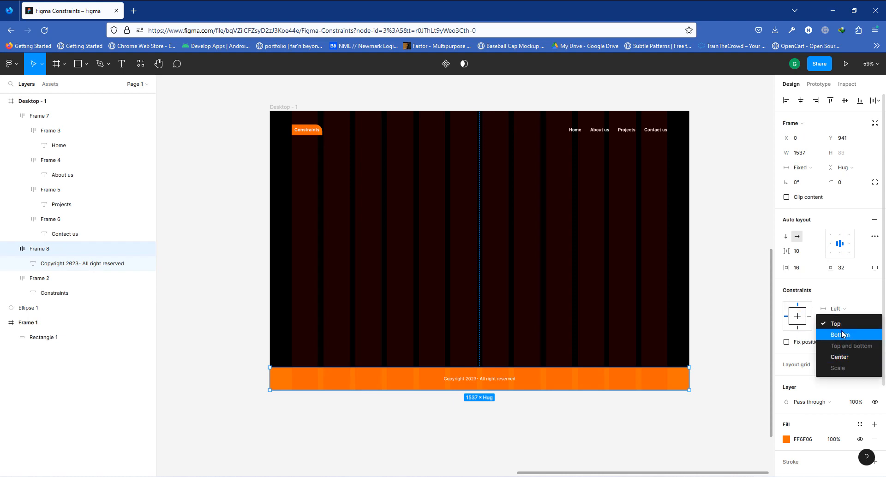
left_click(841, 334)
- Stretch Desktop - 1 to about 1651 px tall to test the footer's constraint
left_click(282, 107)
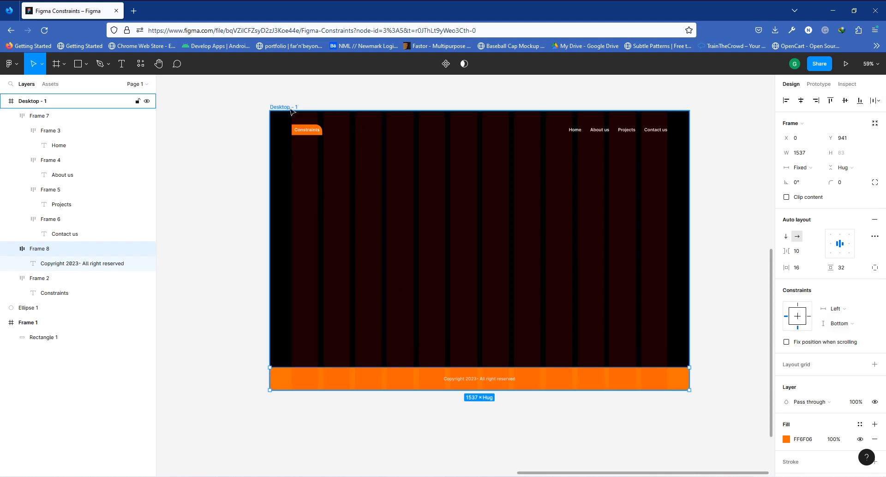
scroll(435, 143, "down", 3, "ctrl")
left_click_drag(470, 293, 490, 393)
scroll(342, 116, "down", 1, "ctrl")
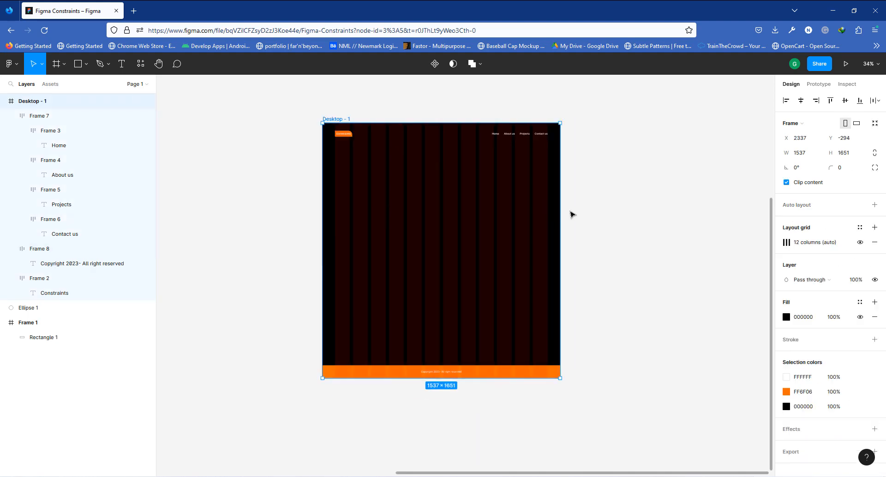
- Try widening Desktop - 1 to about 2391 px, then undo the resize
left_click_drag(565, 216, 691, 221)
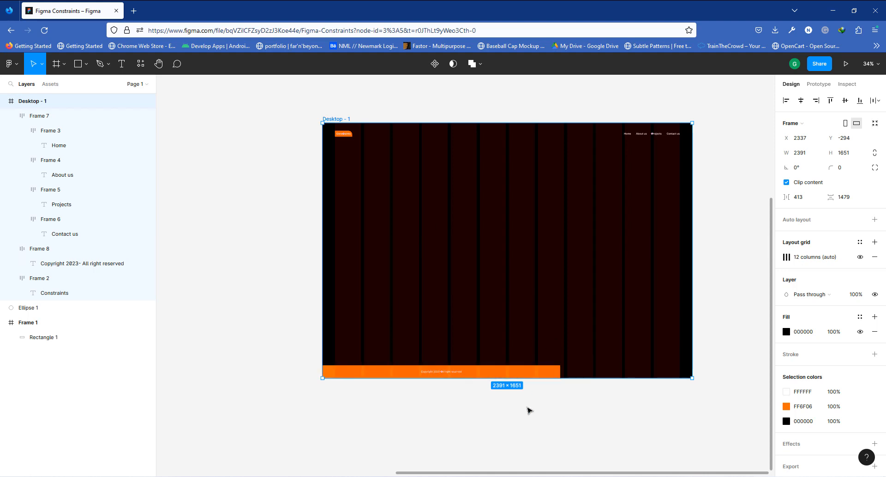
key("ctrl+z")
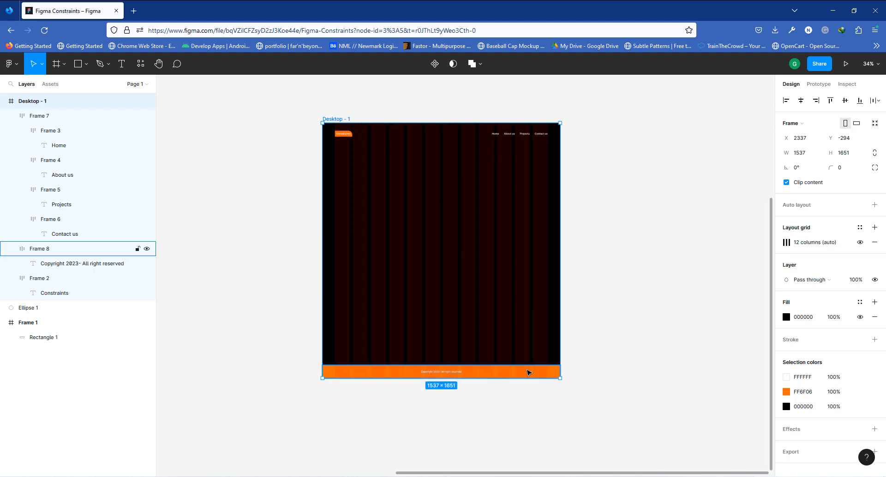
- Set the footer's horizontal constraint to Scale
left_click(528, 372)
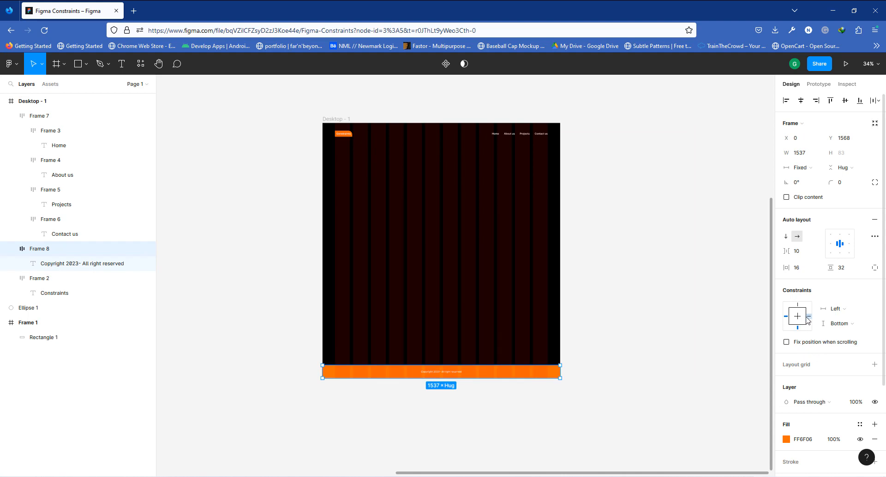
left_click(836, 310)
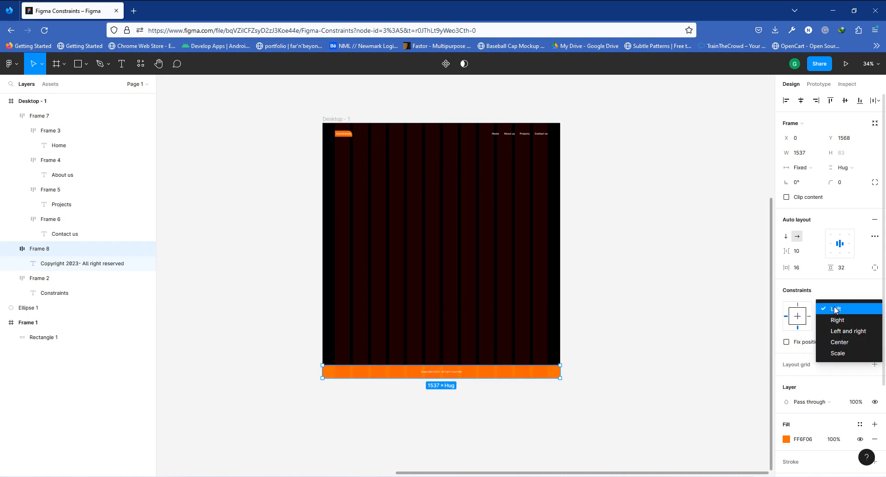
left_click(838, 355)
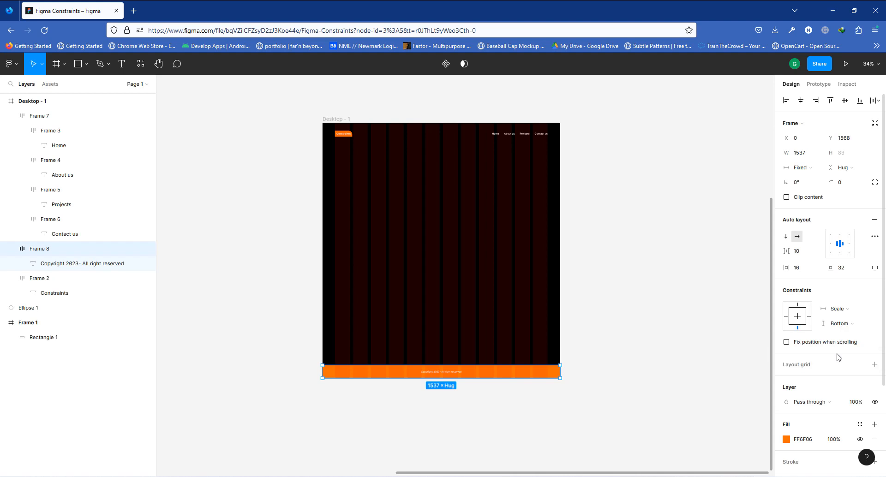
- Hide the layout grids and resize Desktop - 1 to about 1626 px wide to test the footer's Scale constraint
left_click(337, 120)
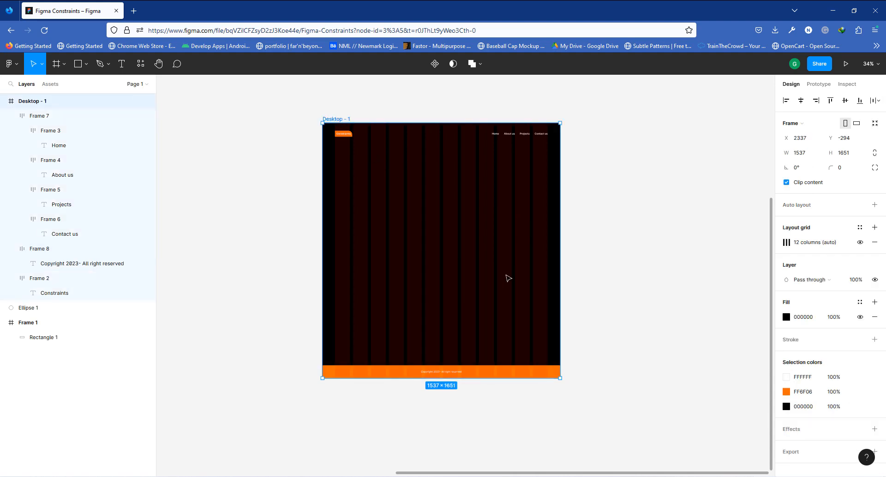
key("ctrl+shift+4")
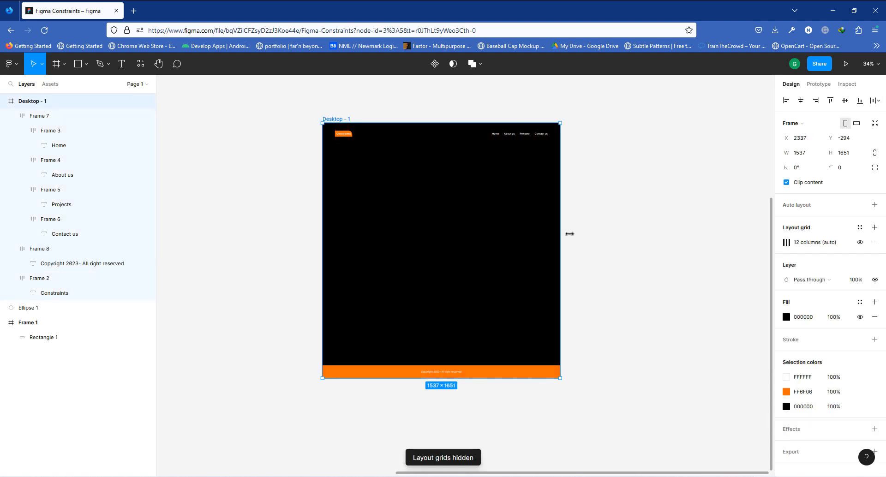
left_click_drag(569, 234, 550, 252)
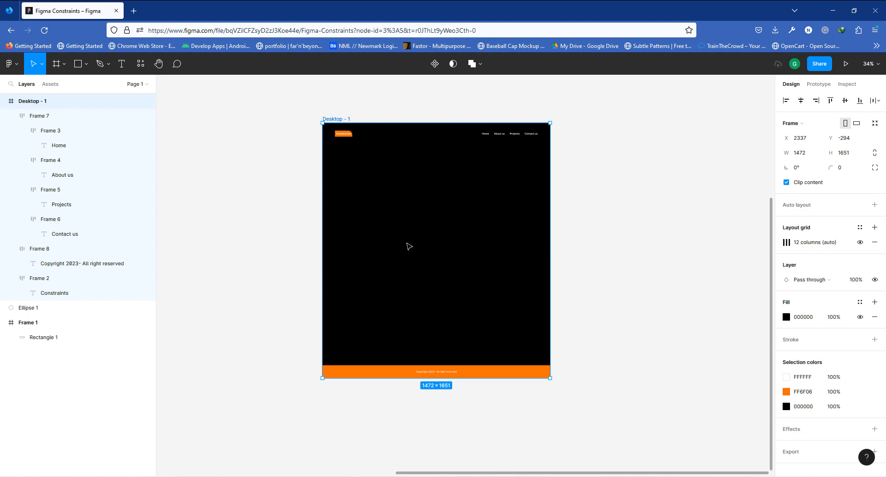
scroll(393, 205, "up", 2)
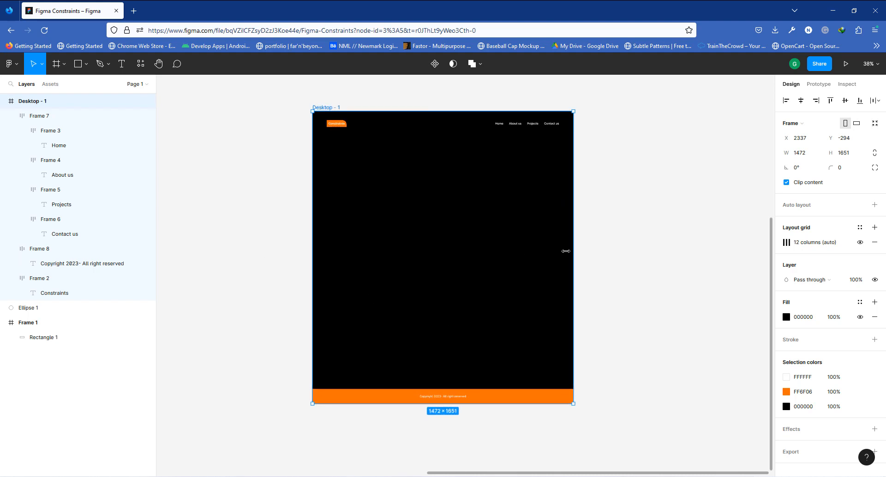
left_click_drag(572, 232, 469, 257)
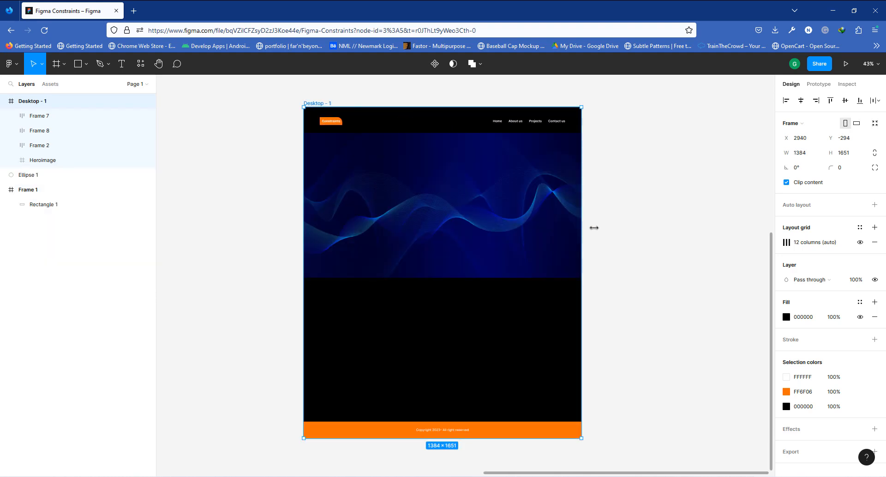
left_click_drag(594, 227, 630, 227)
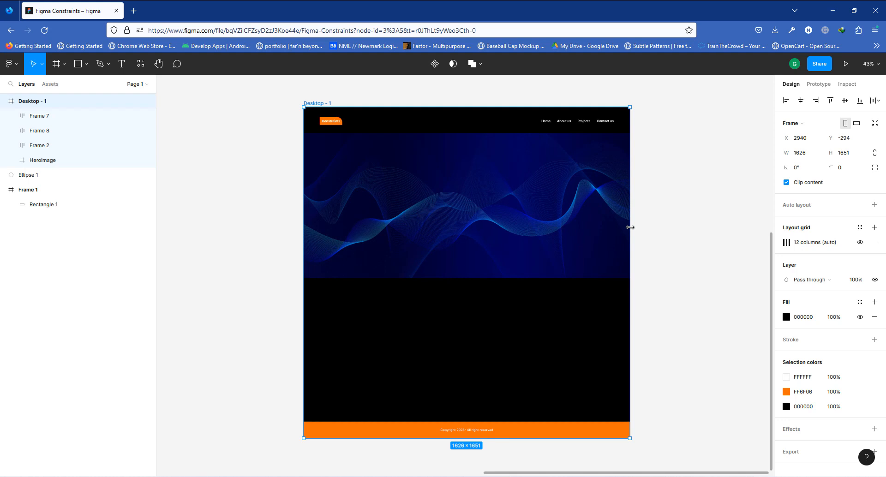